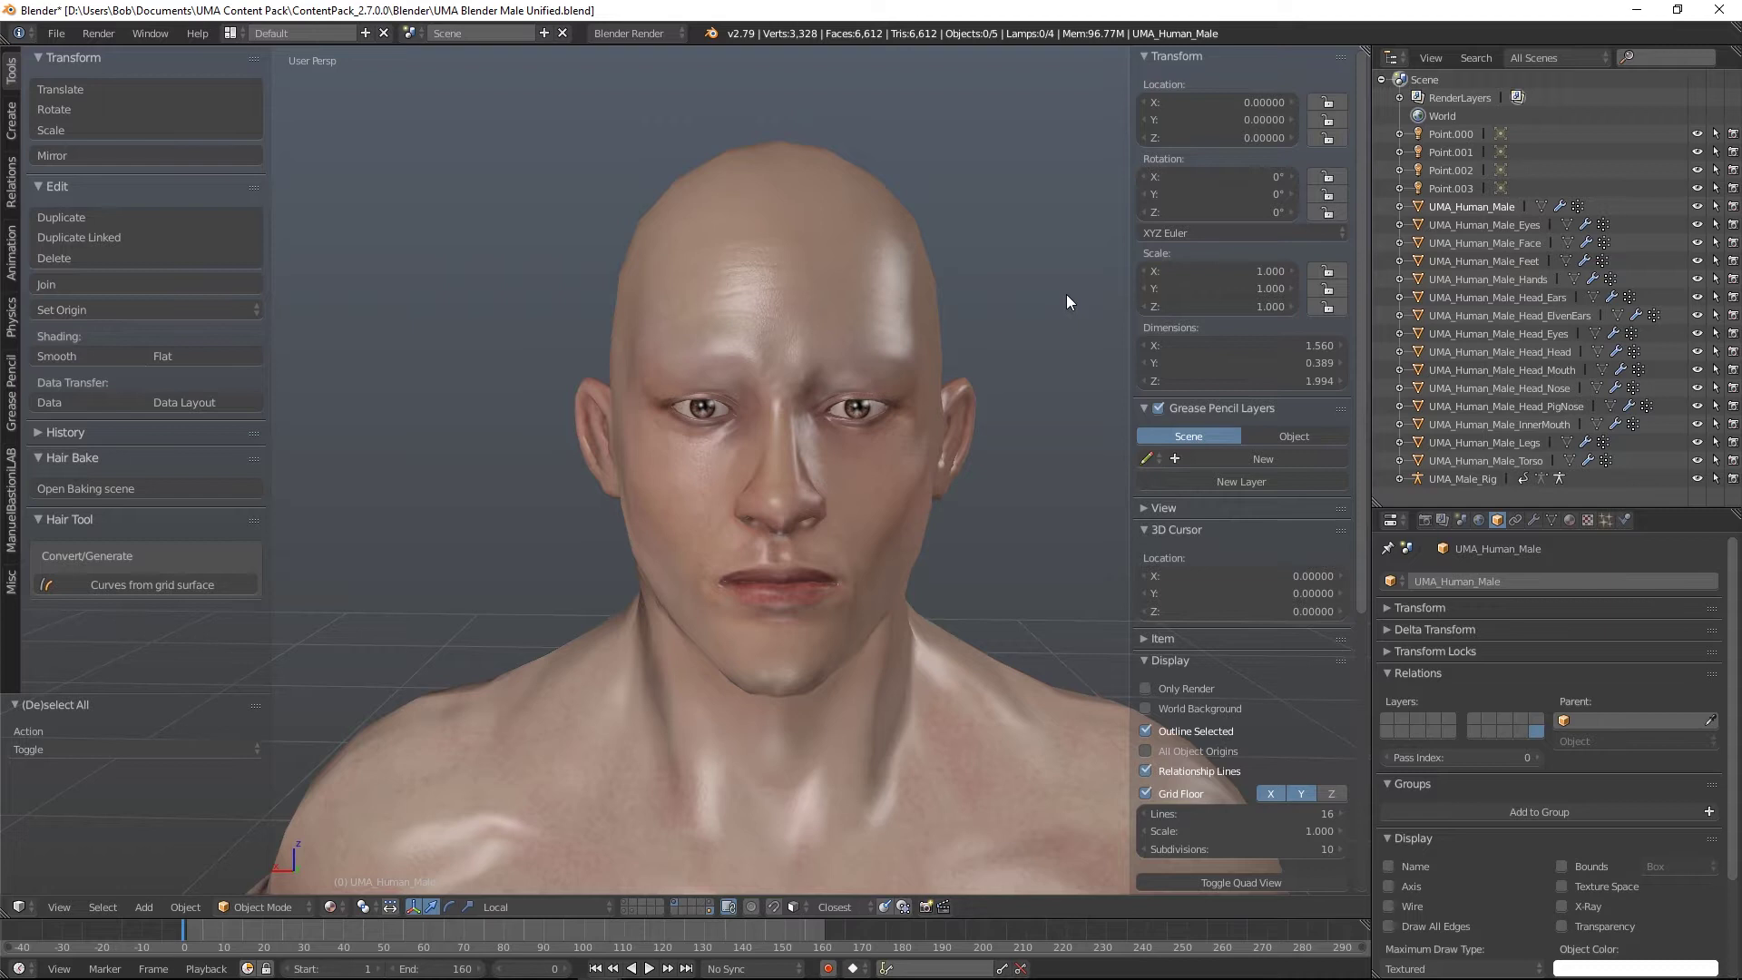
Step: Open the umasteeringgroup content-pack repository and look over its Clone or download options
middle_drag(1066, 299, 968, 289)
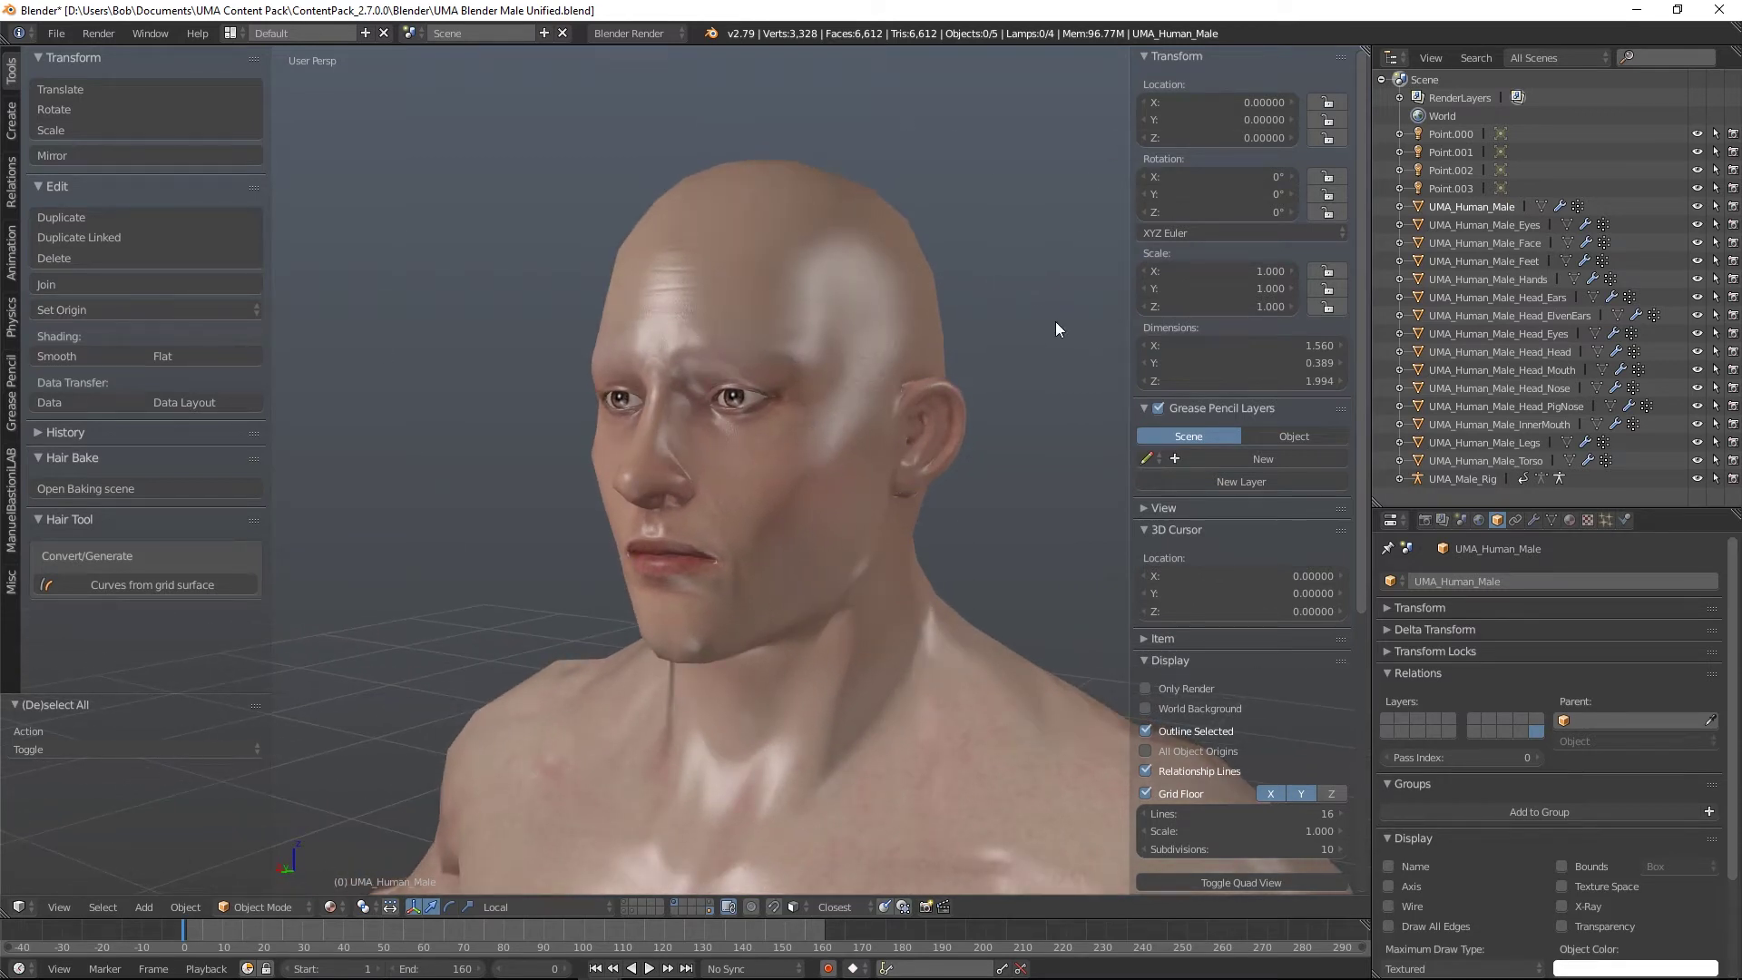
middle_drag(1056, 323, 1125, 331)
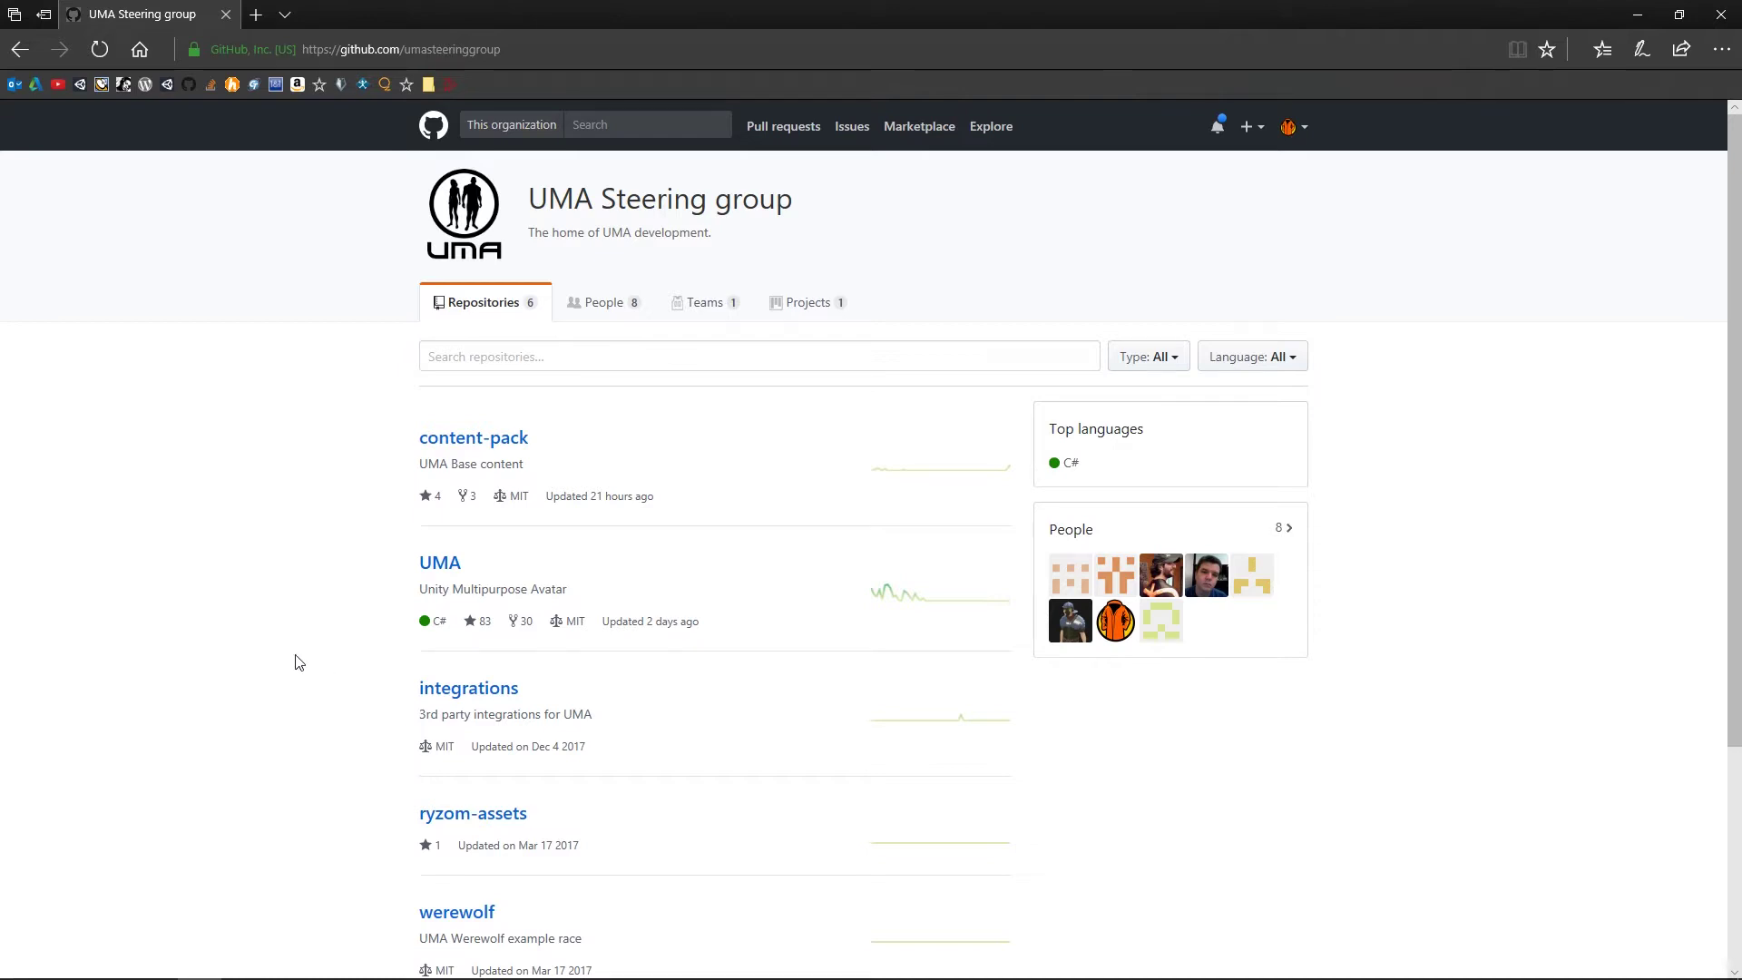
click(514, 444)
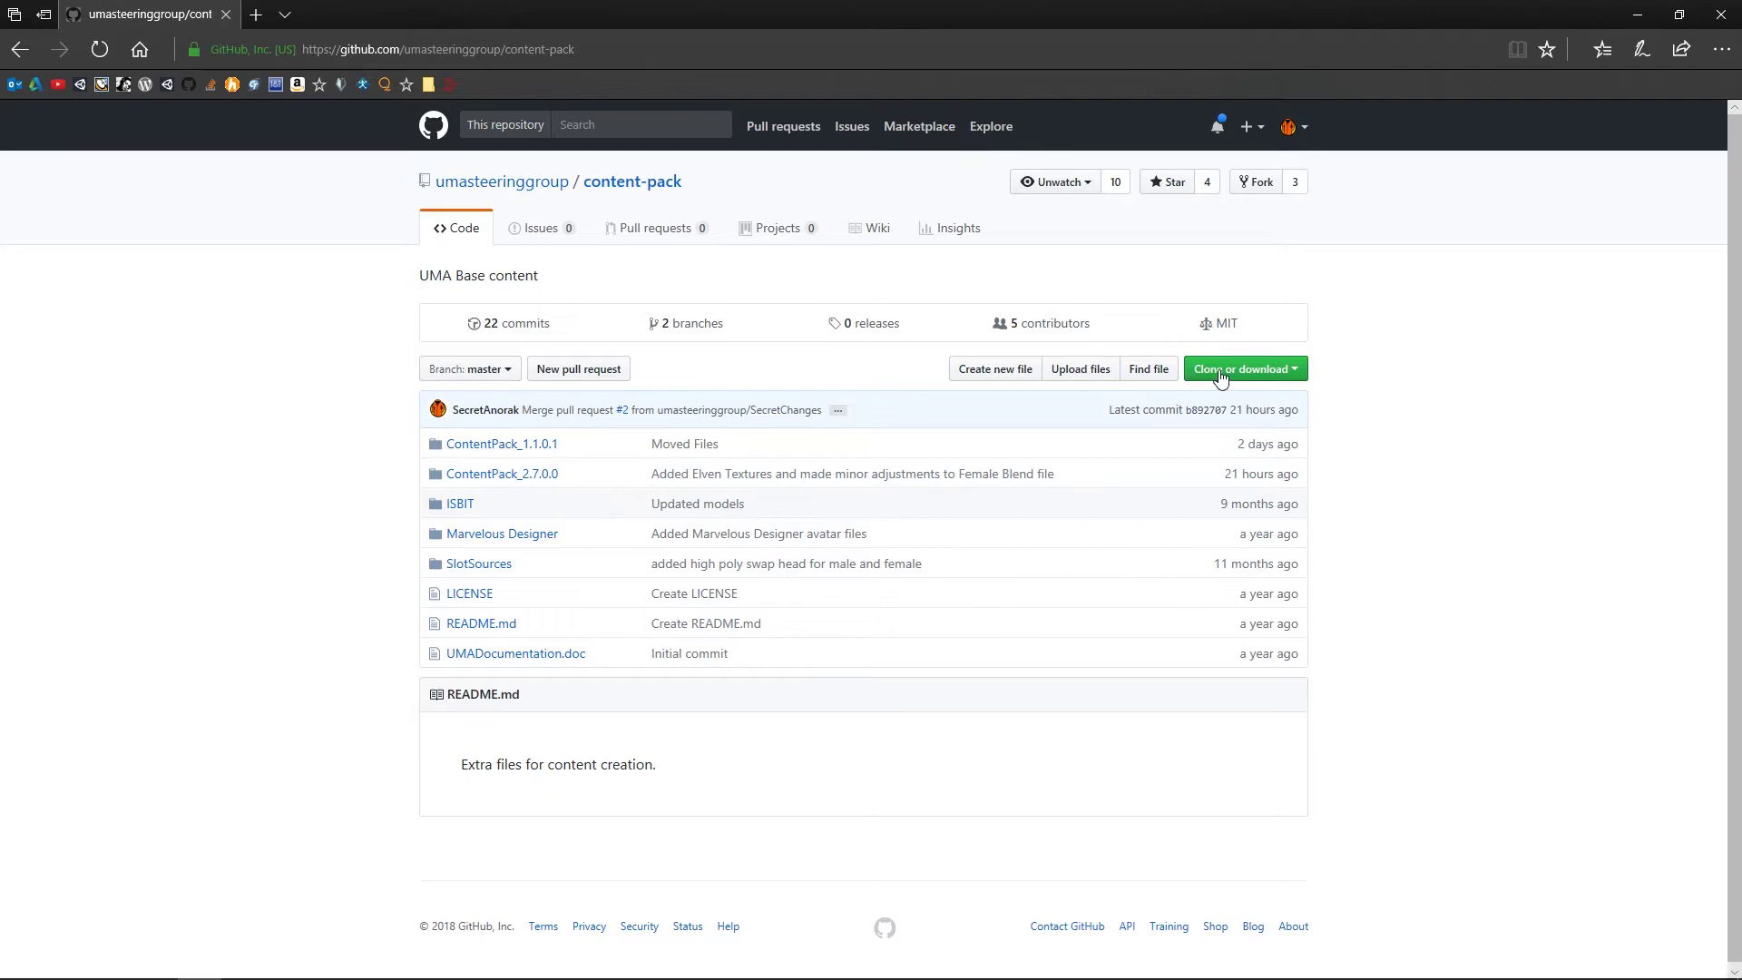
click(1303, 369)
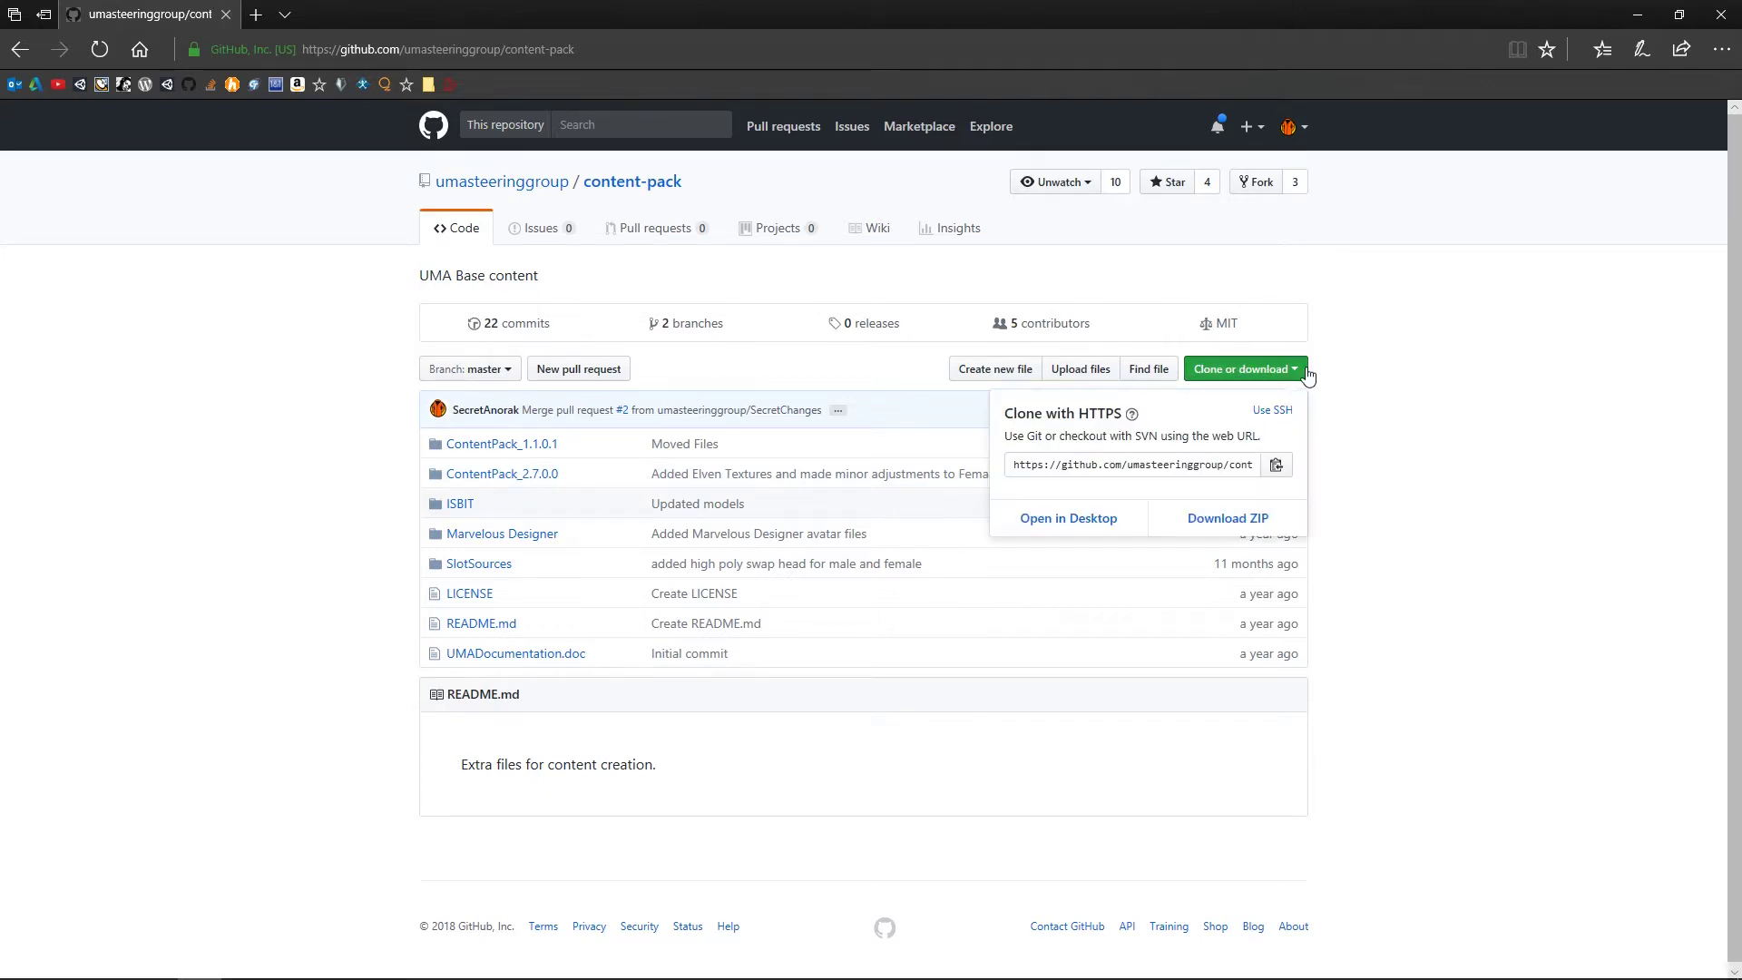
click(1472, 395)
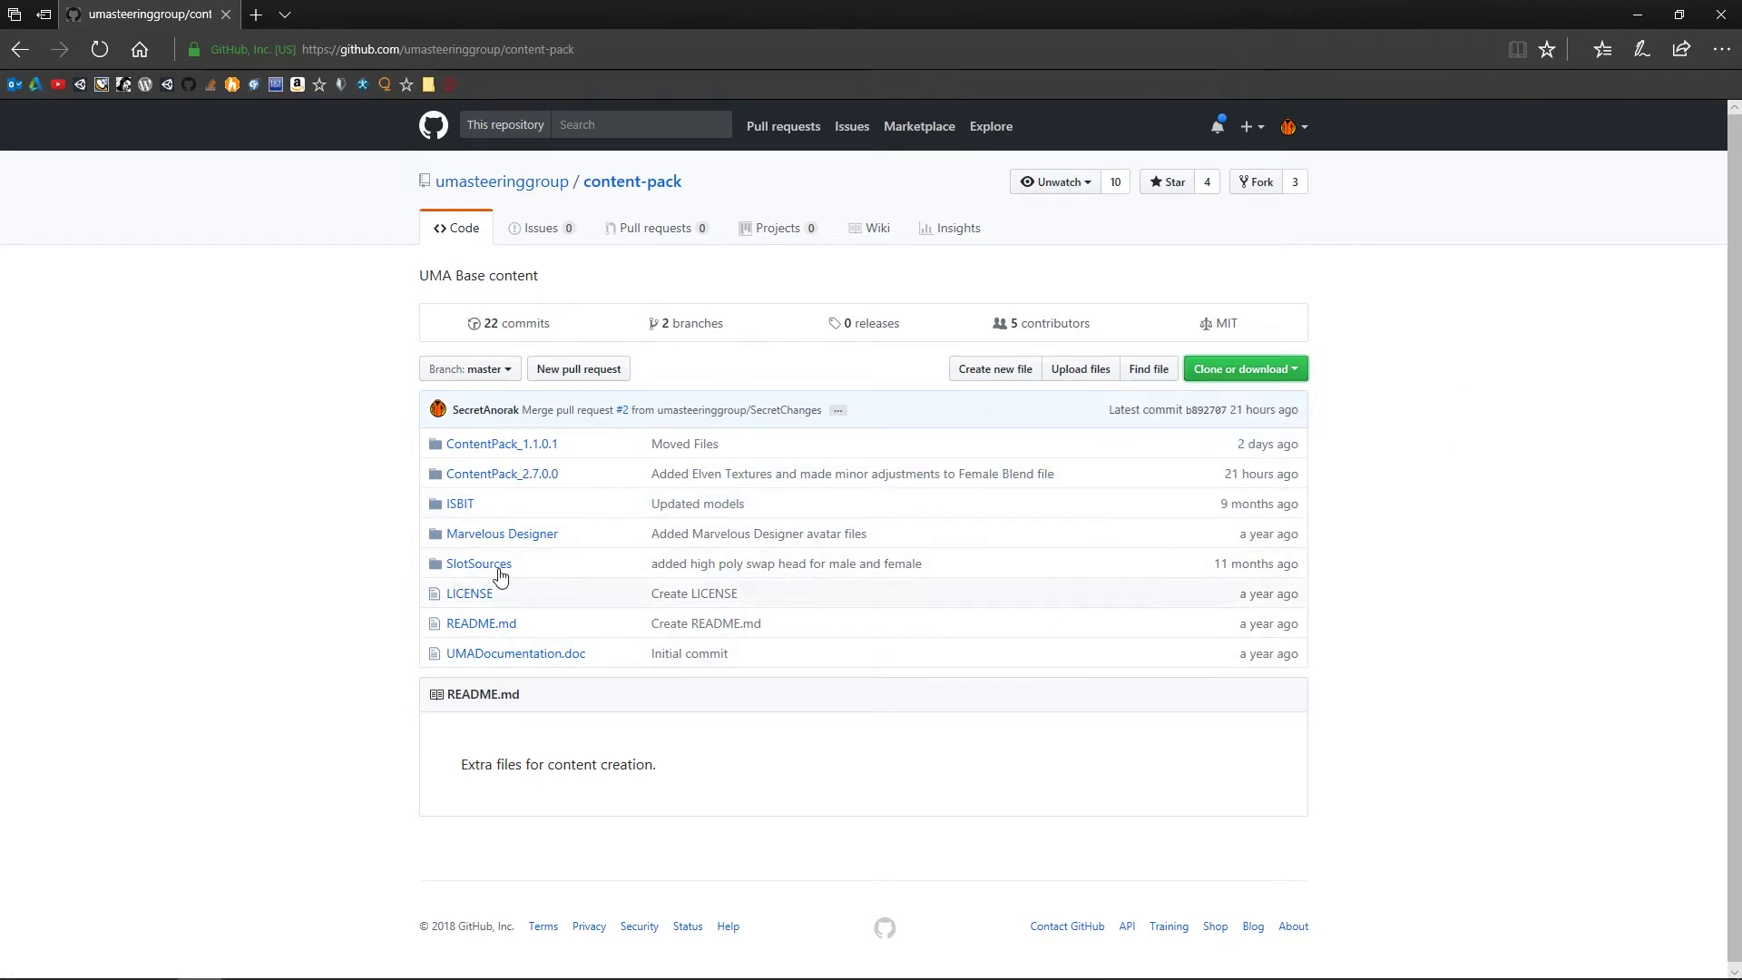
Step: Browse into ContentPack_2.7.0.0 and its Blender folder holding the male and female .blend files
click(511, 449)
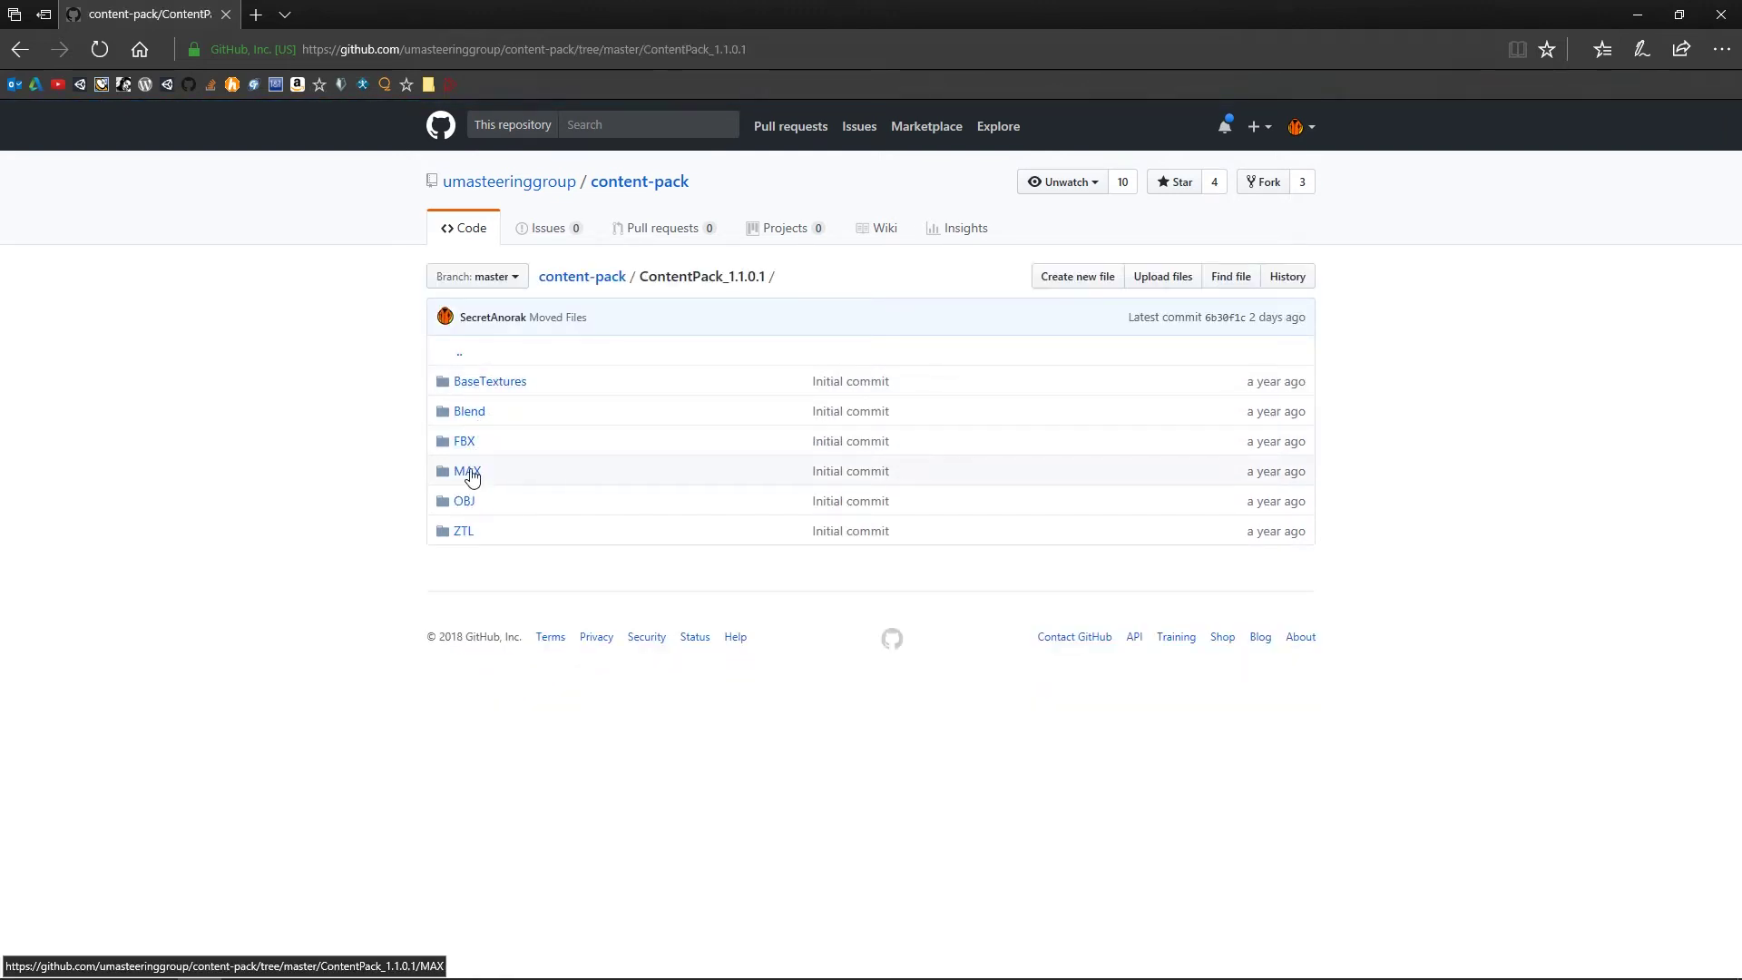
click(461, 356)
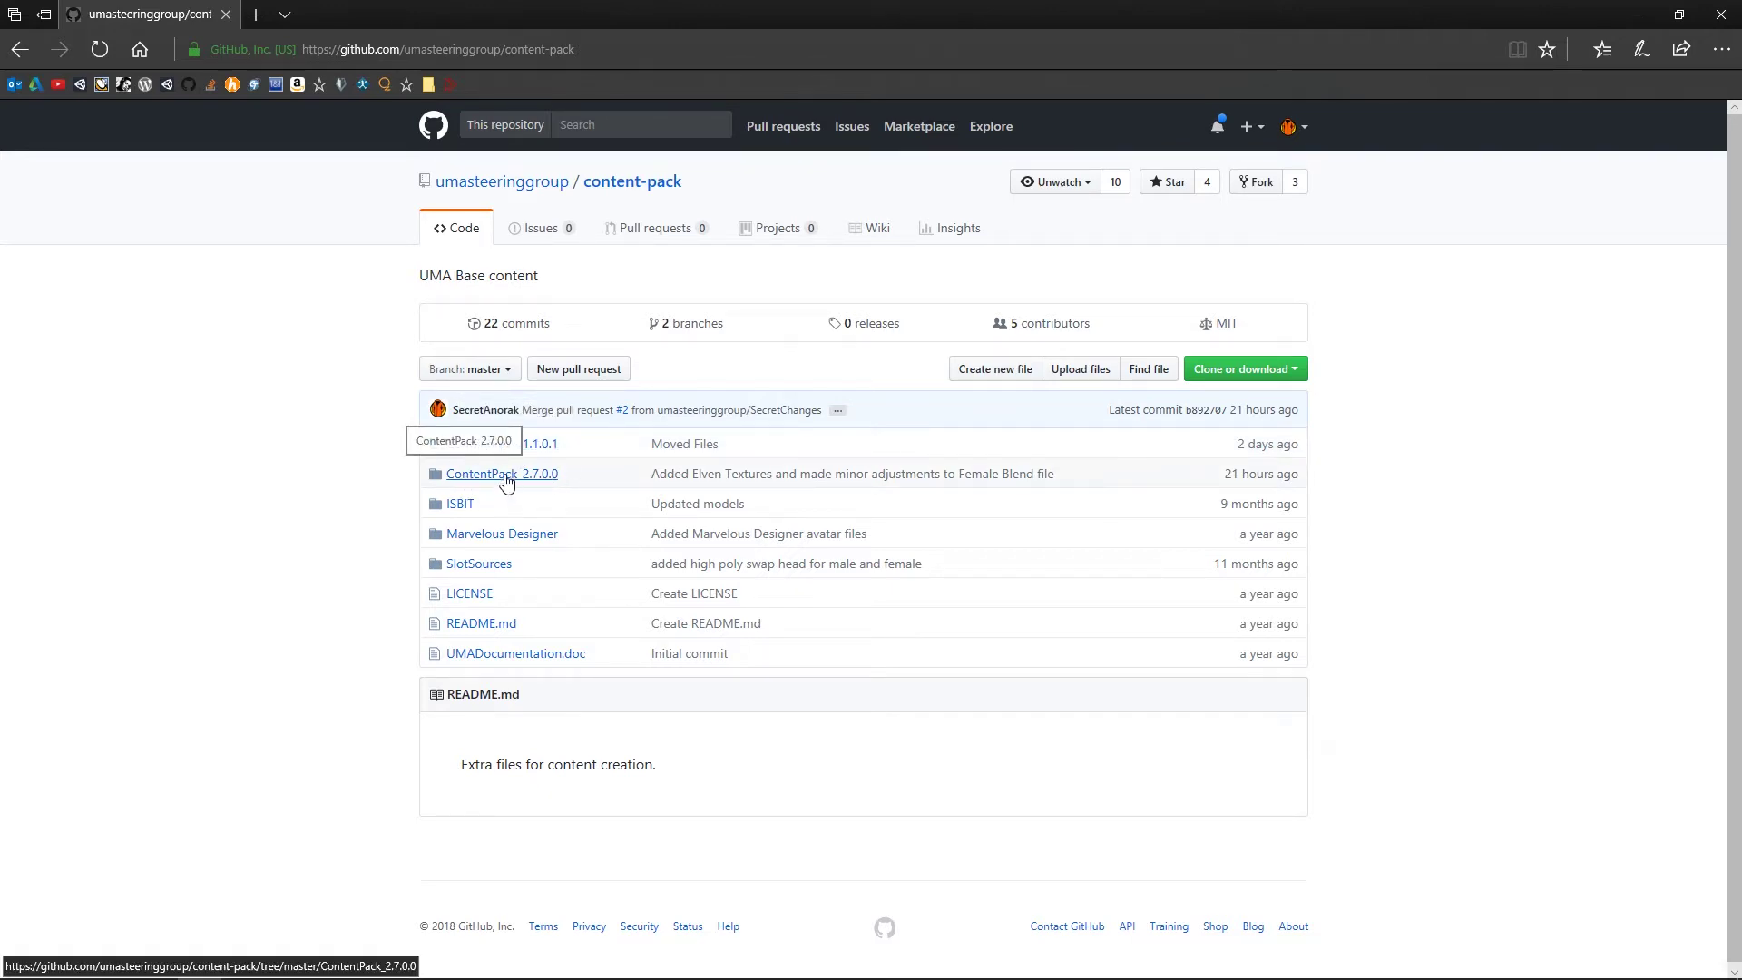
click(507, 481)
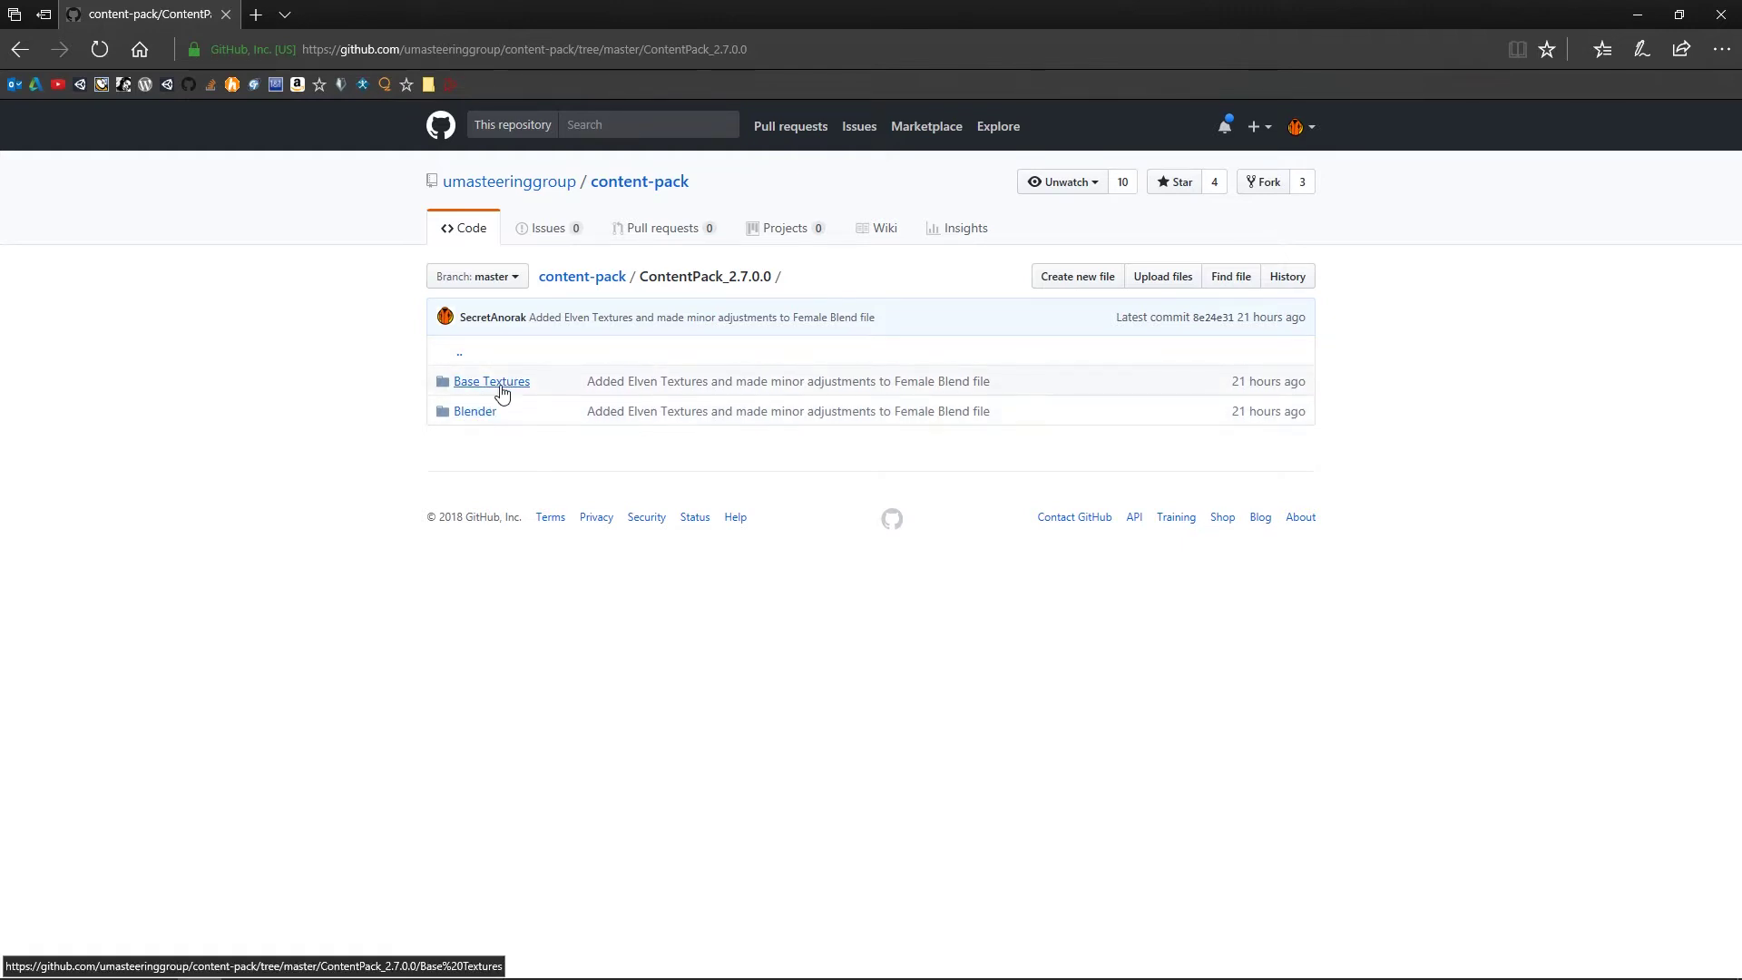
click(17, 50)
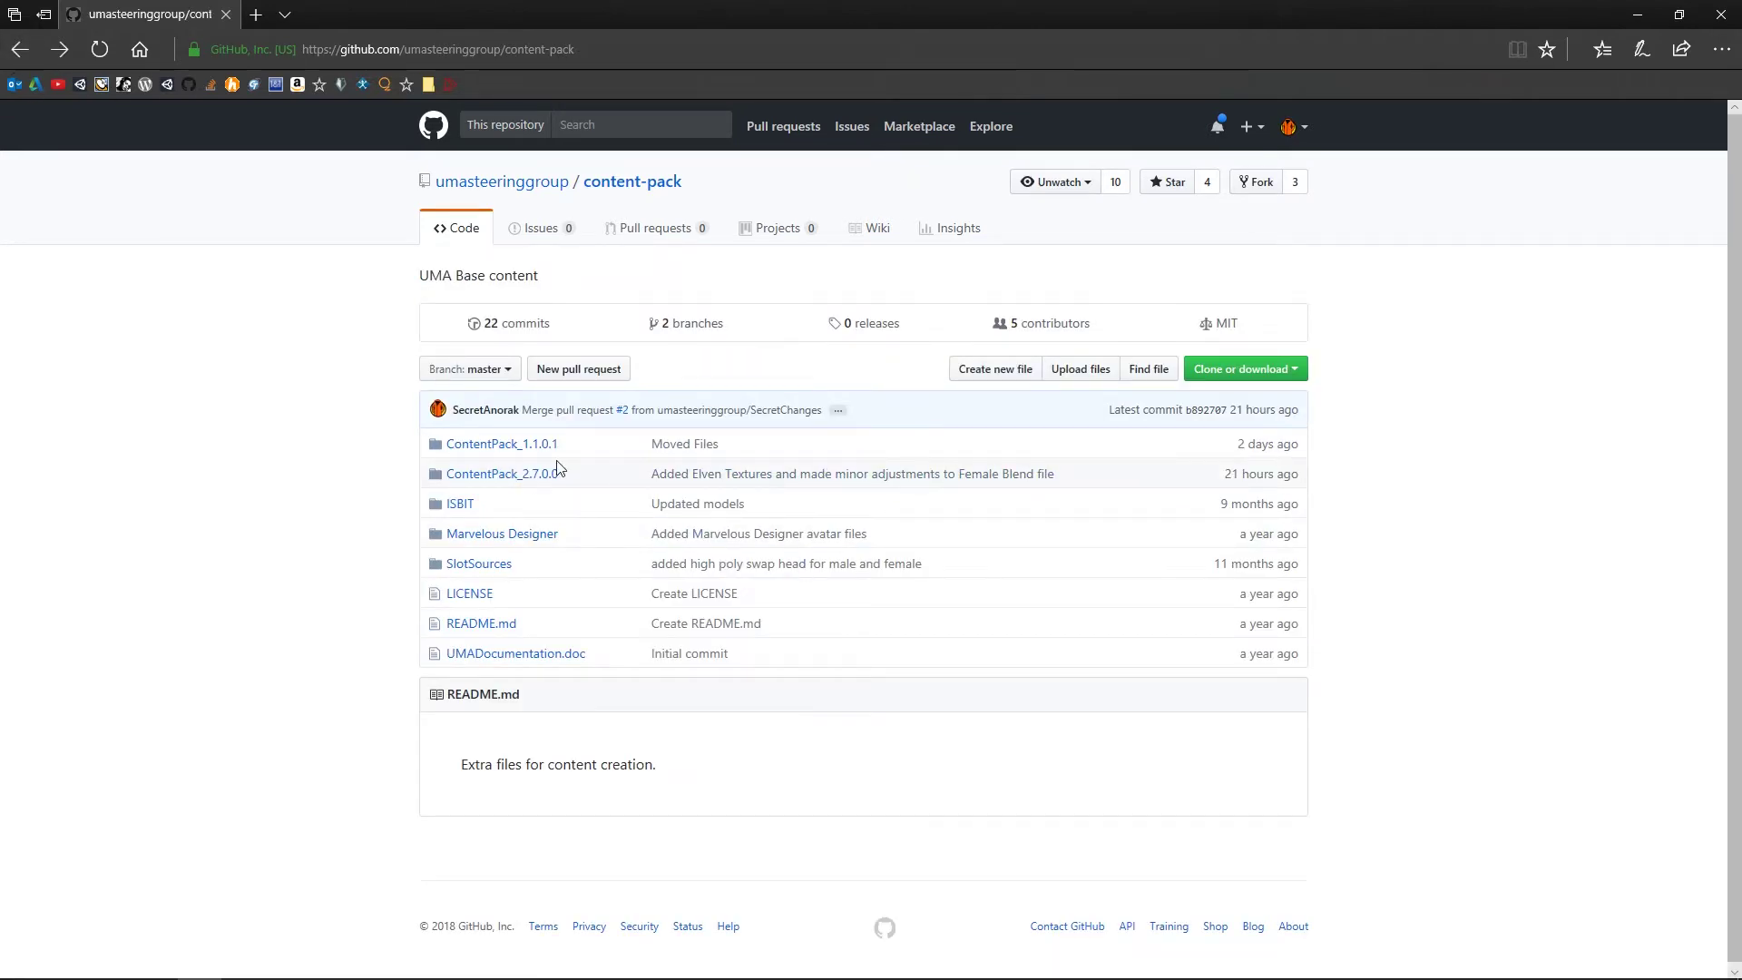
click(517, 475)
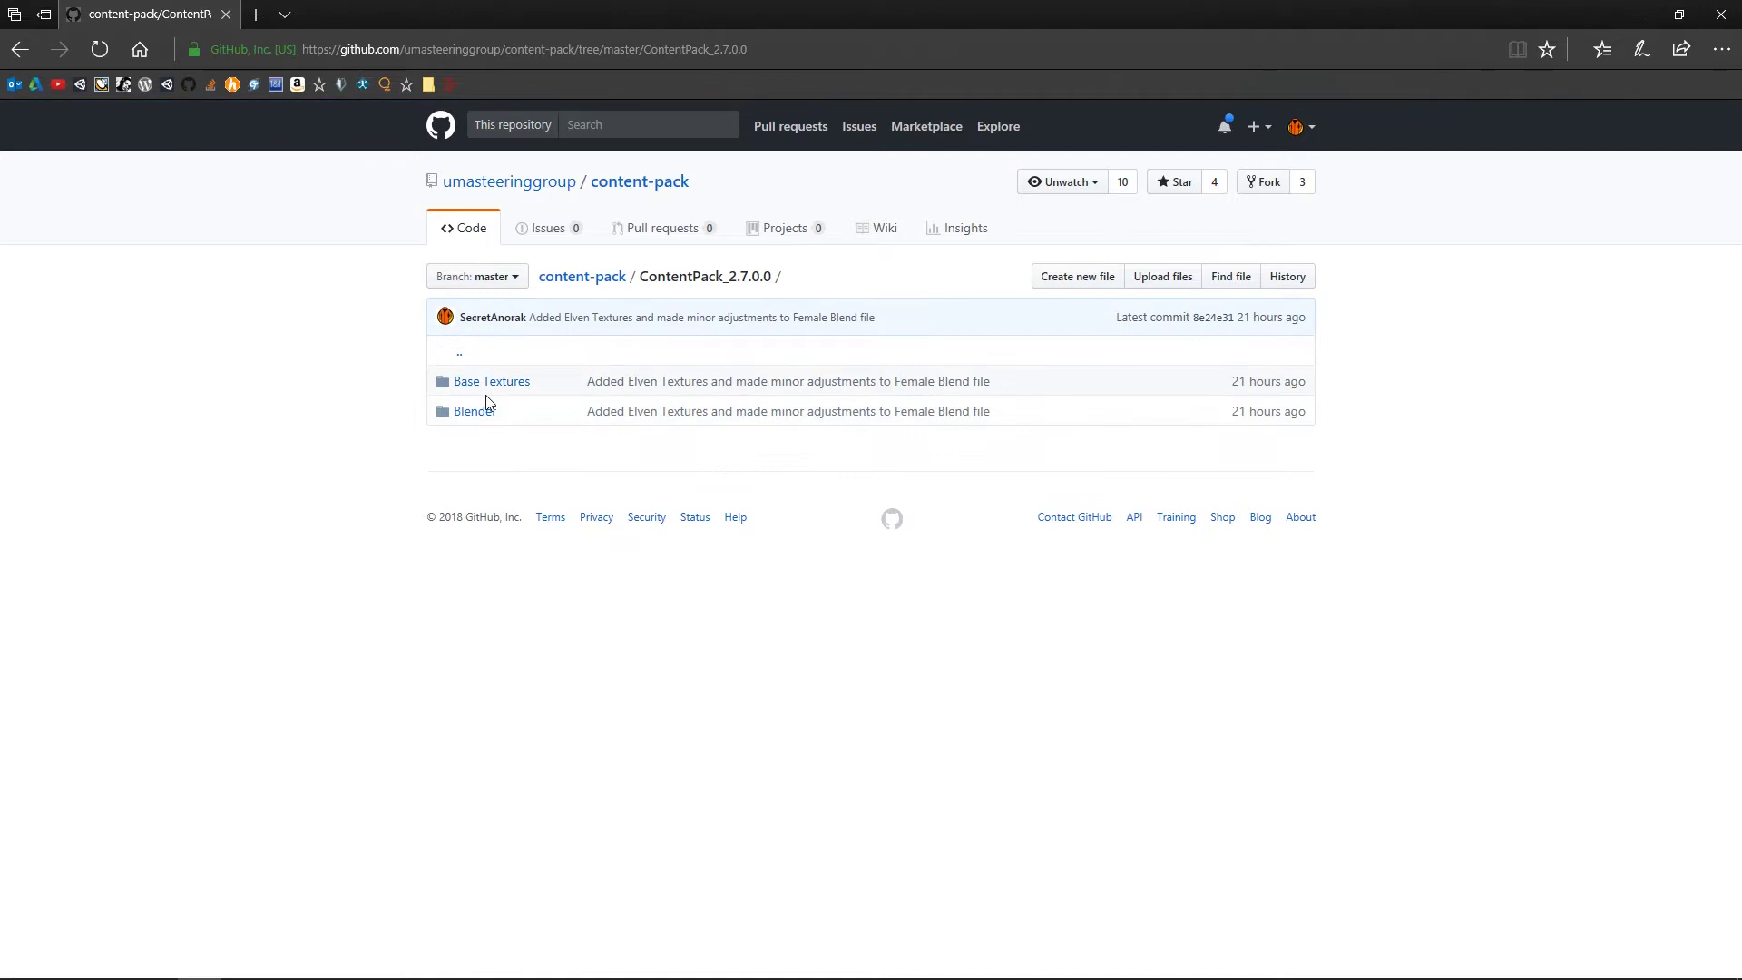
click(472, 410)
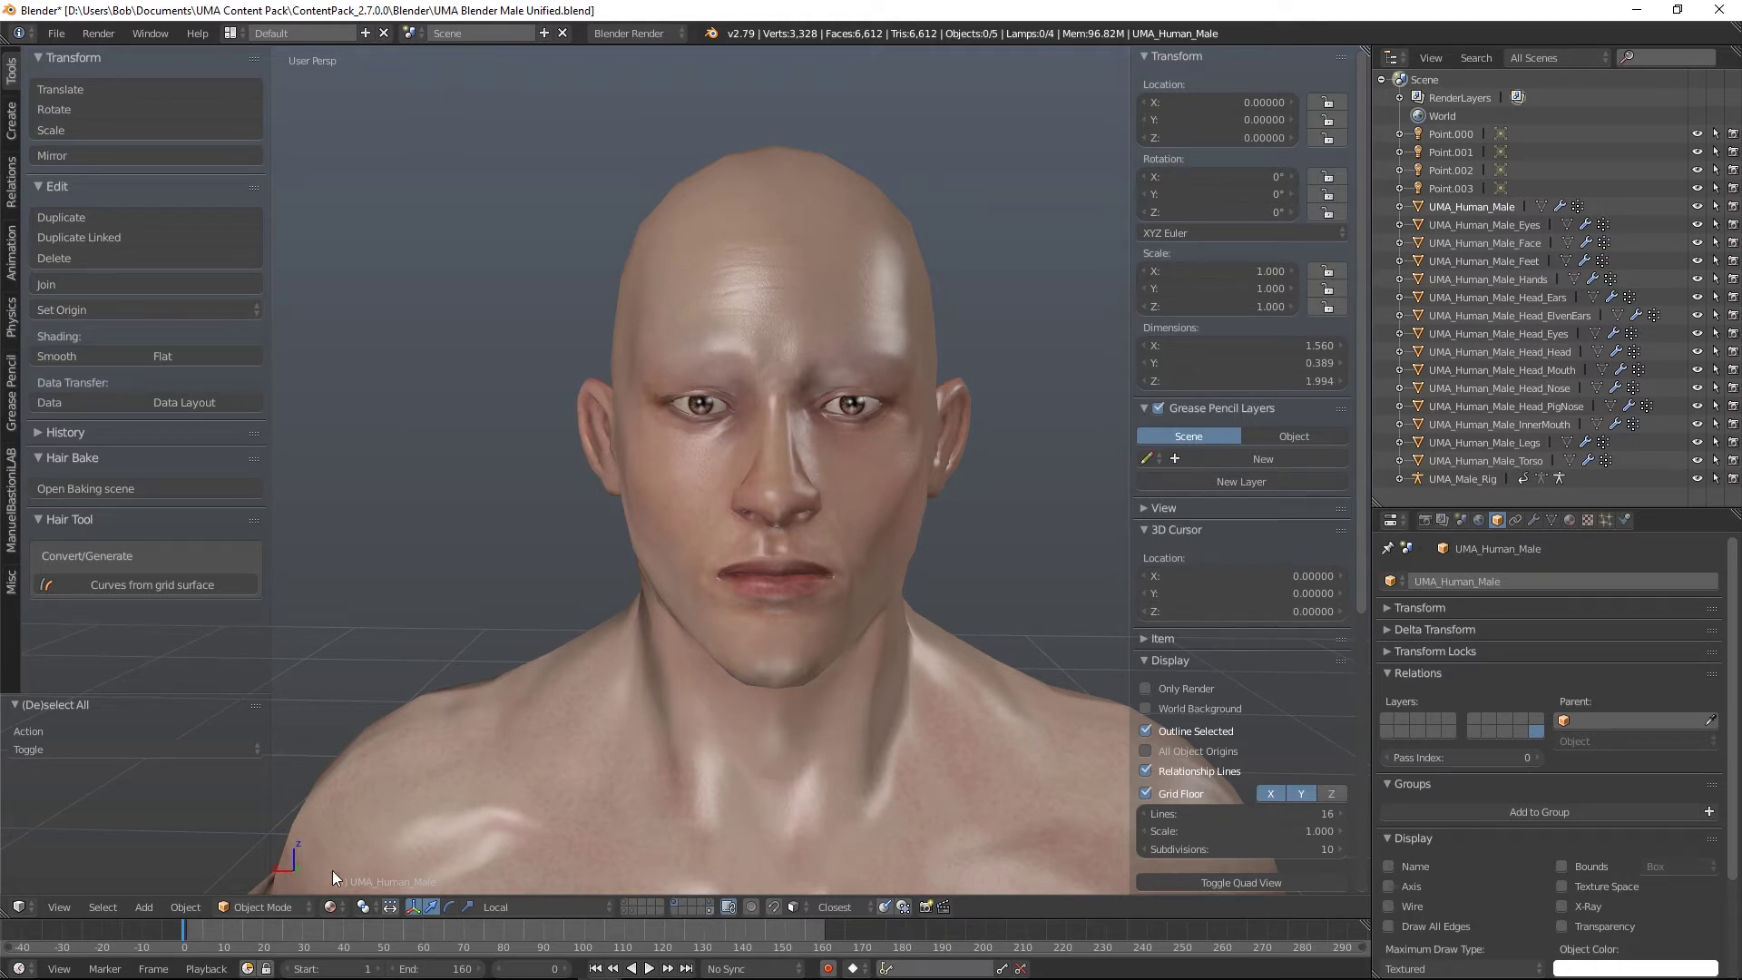
click(334, 904)
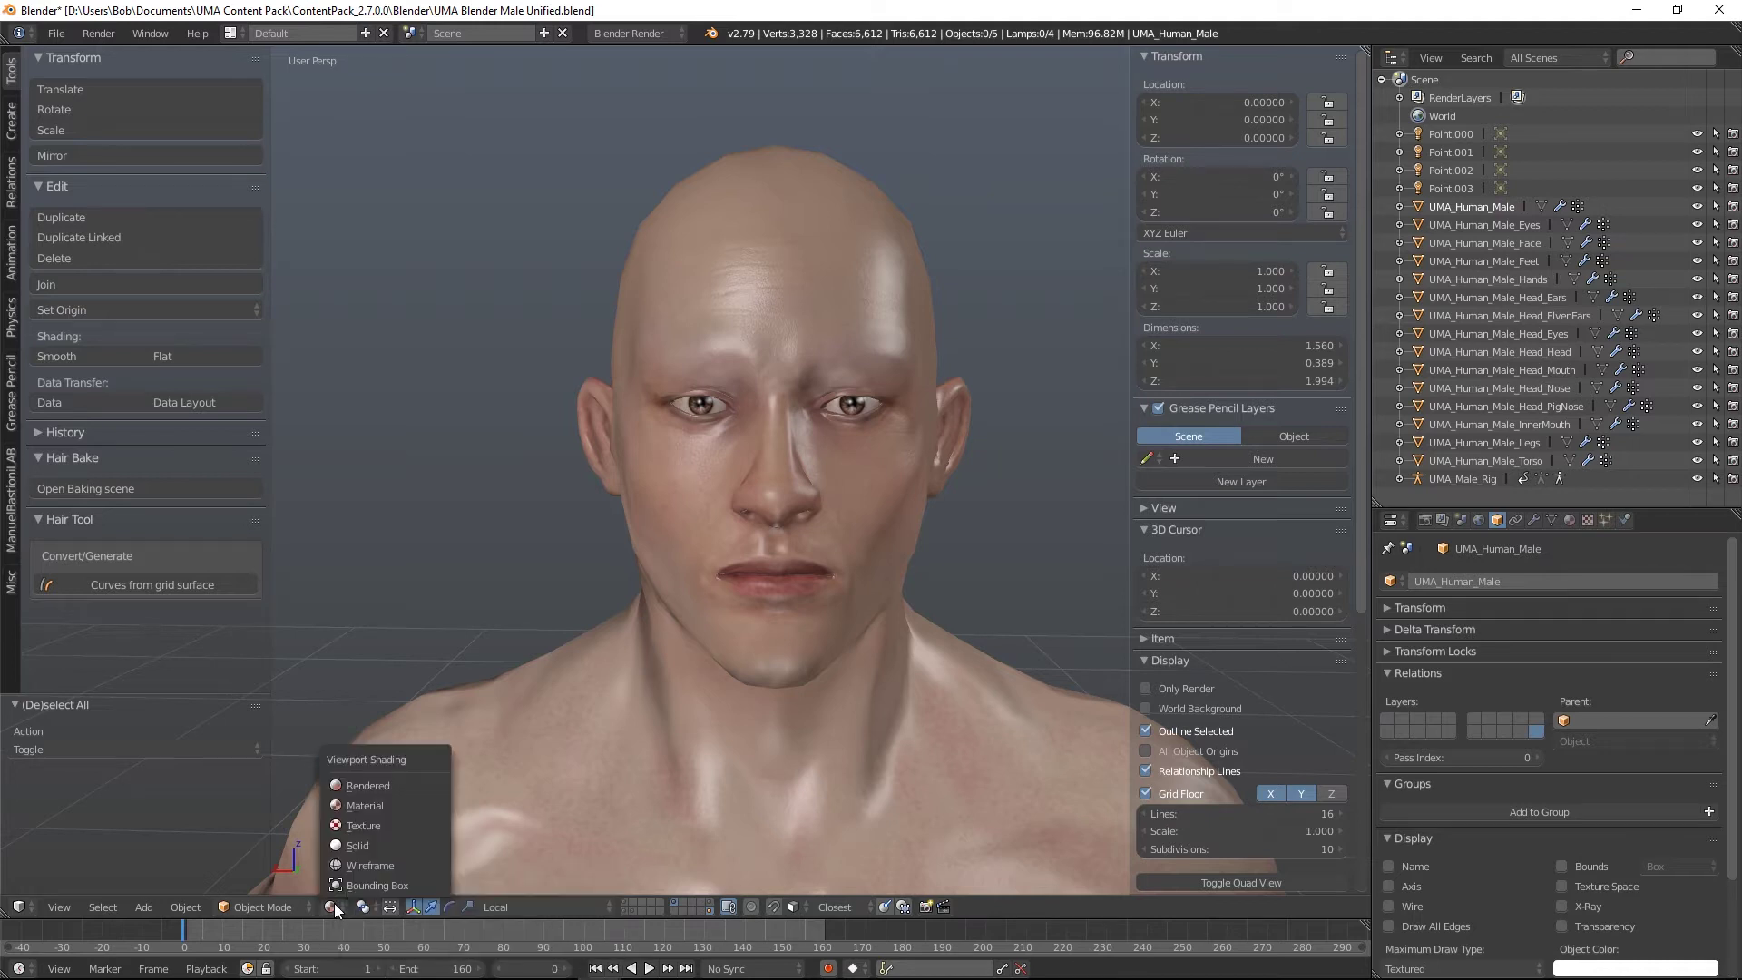
click(382, 806)
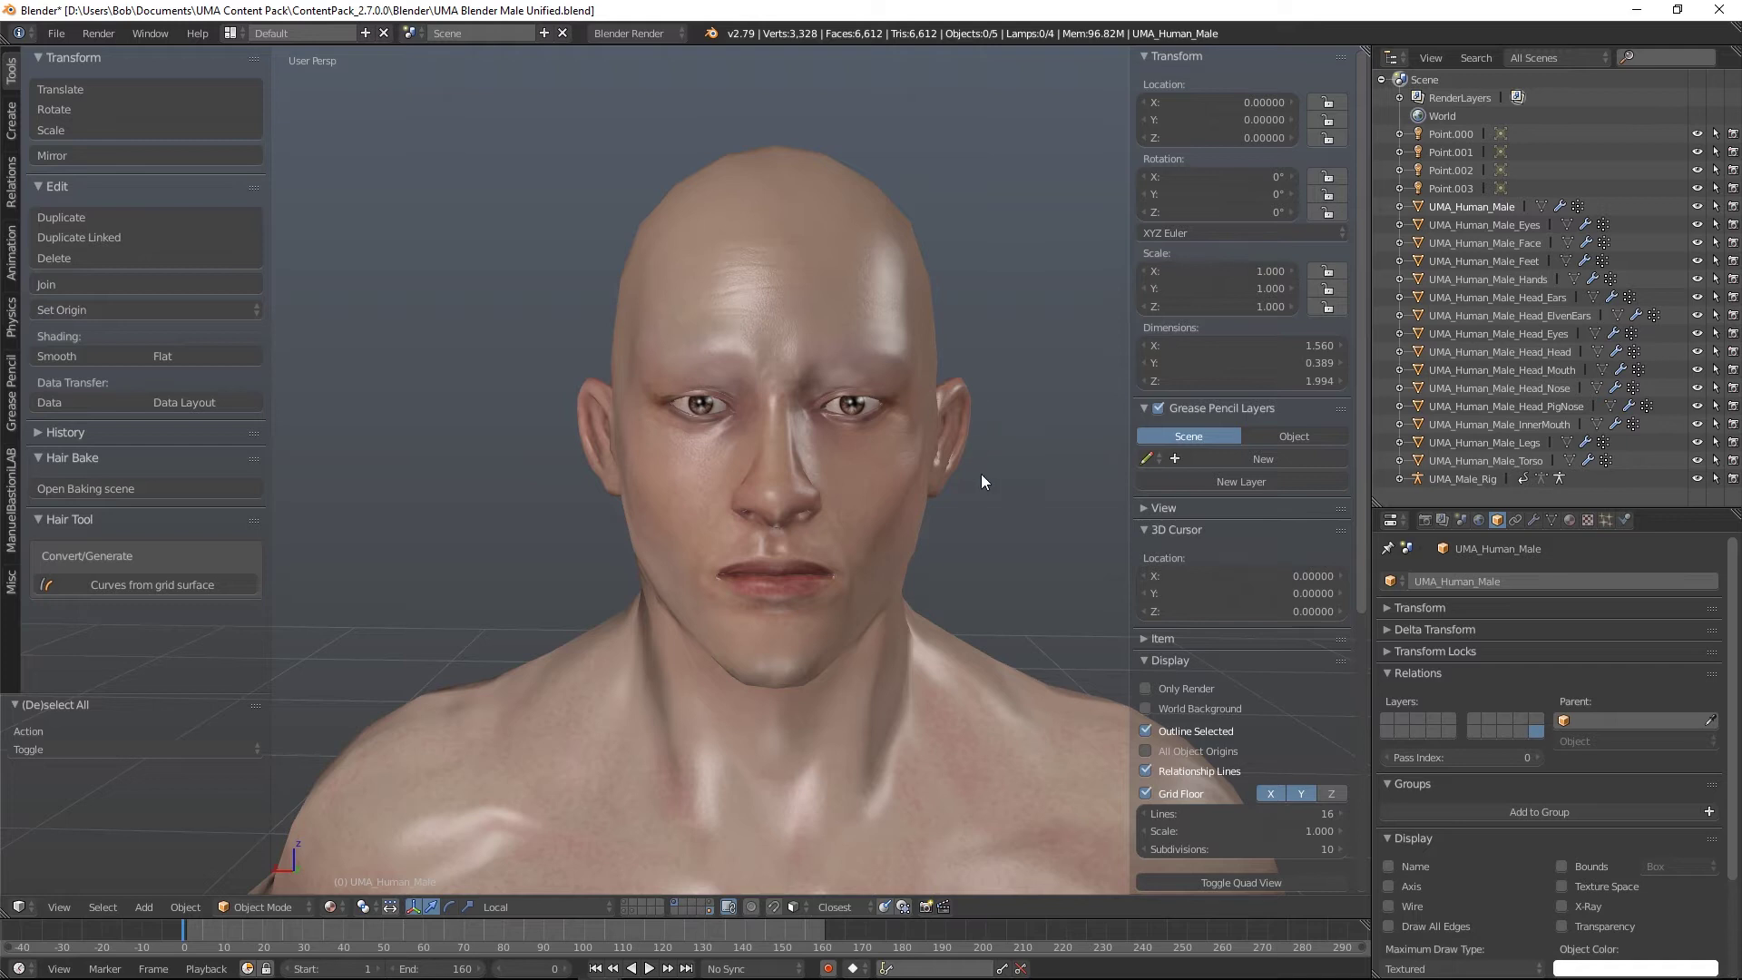
middle_drag(989, 500, 935, 499)
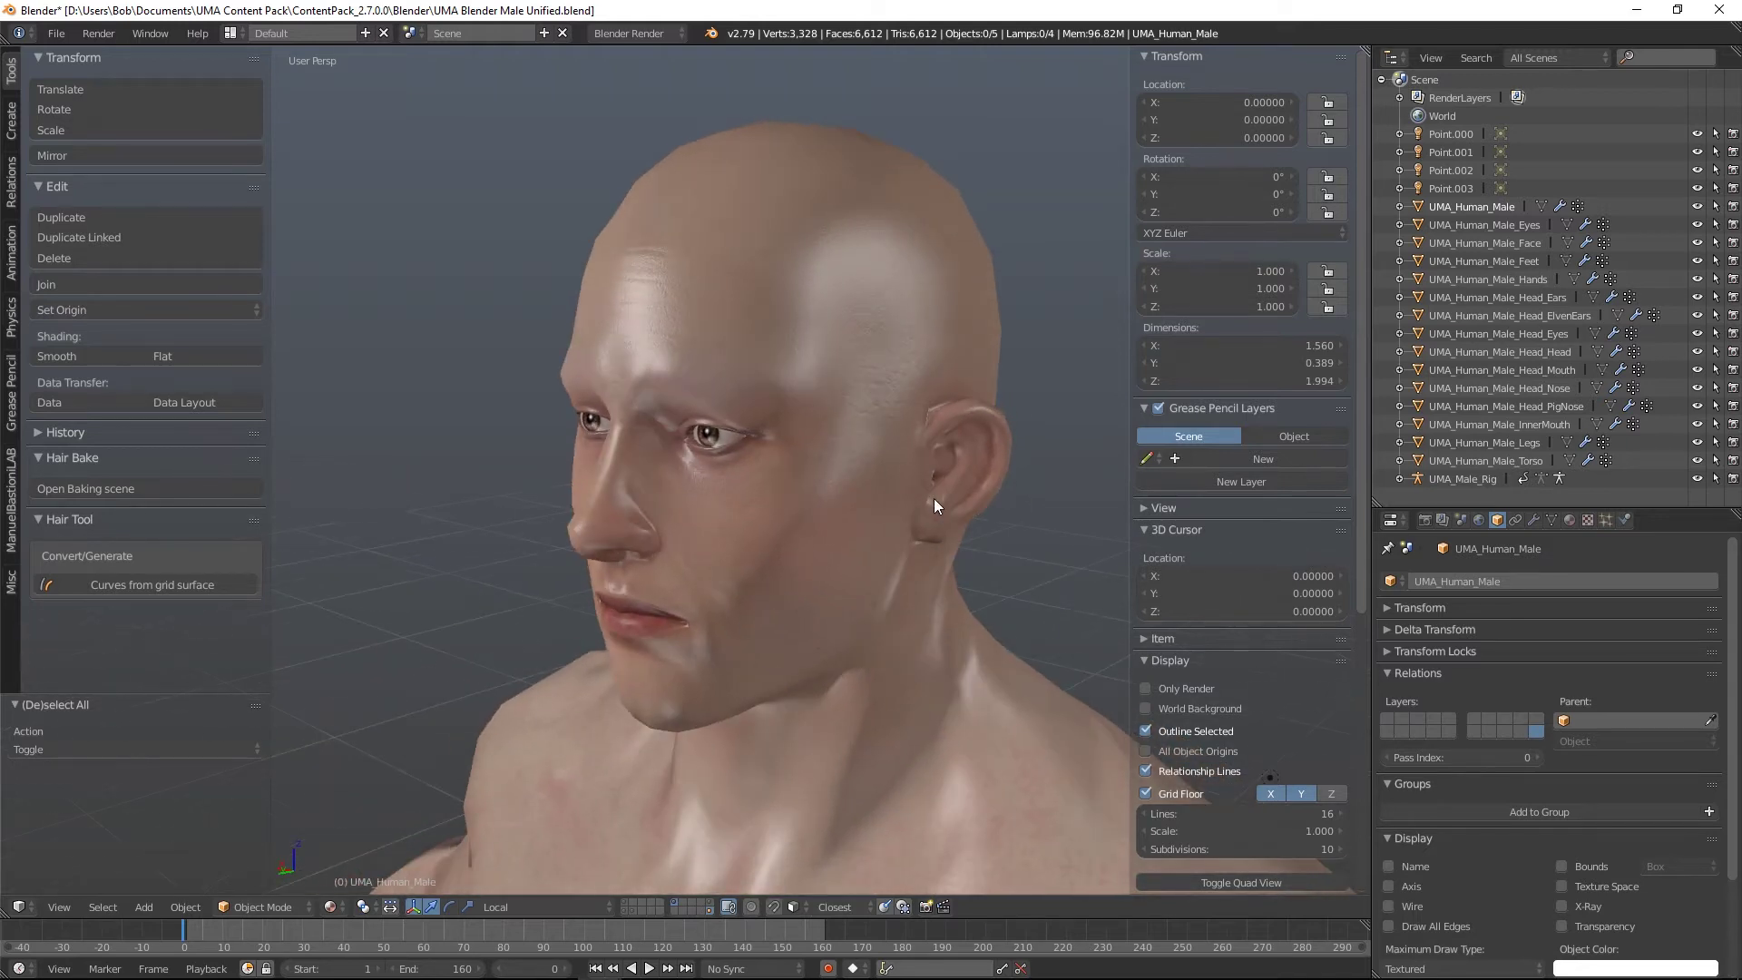
middle_drag(972, 443, 797, 336)
scroll(797, 336, up, 3)
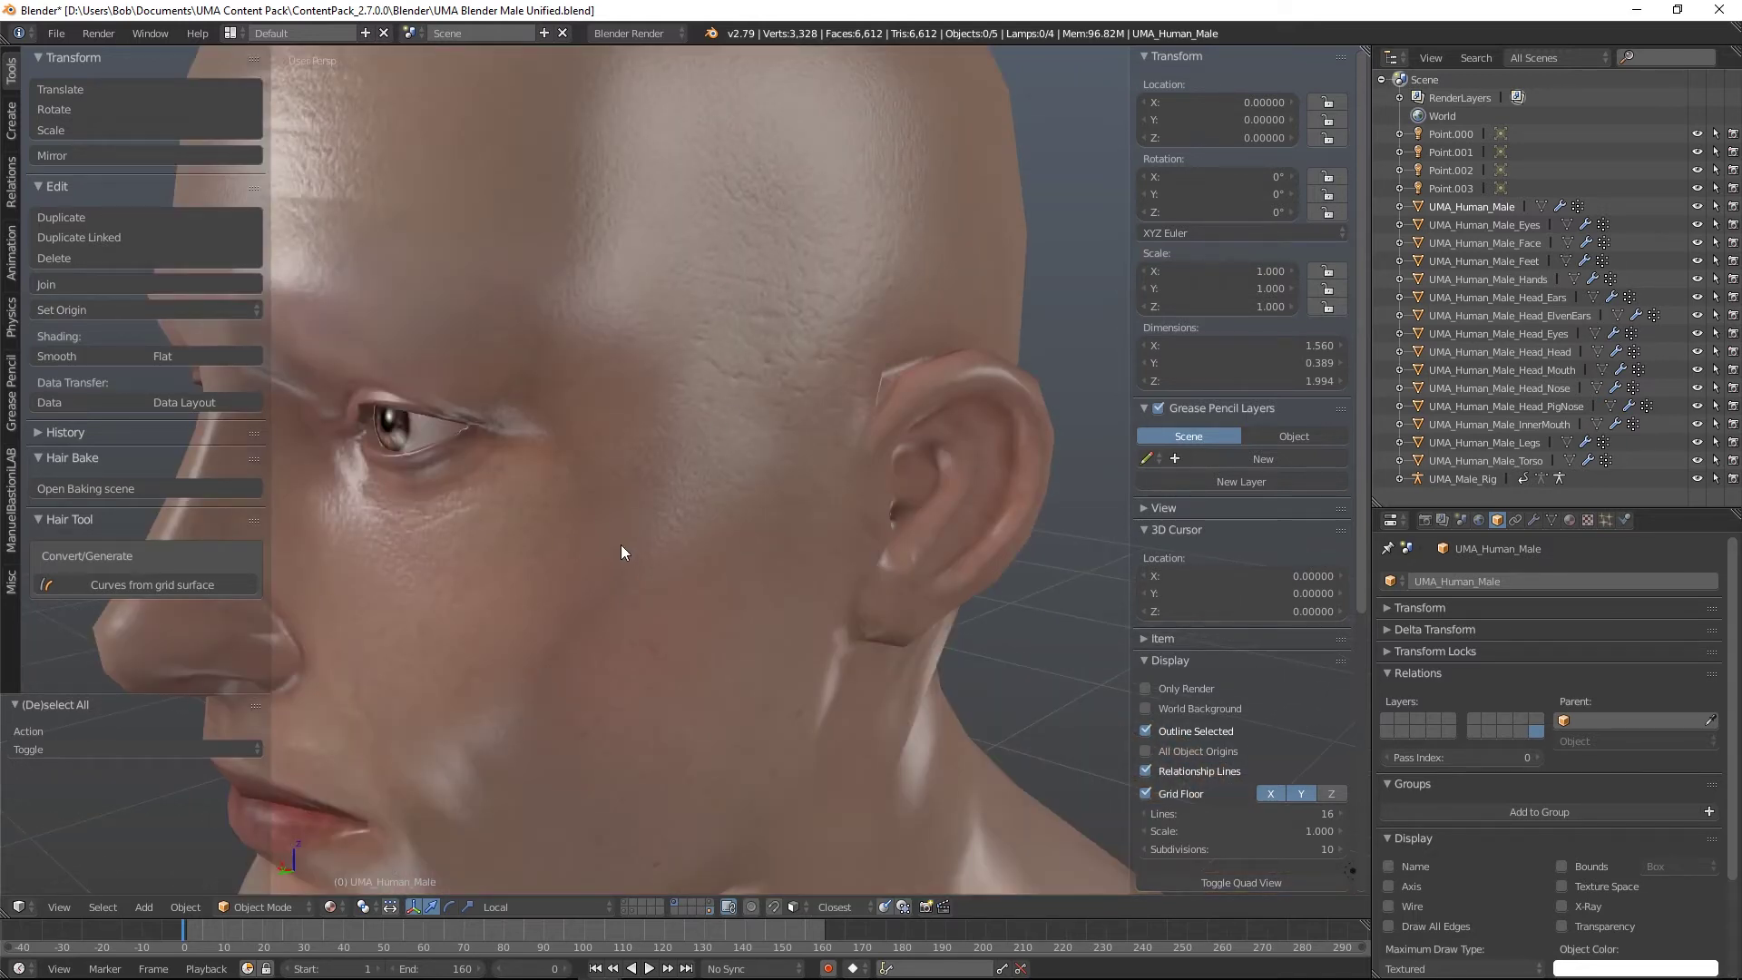
scroll(894, 493, down, 4)
middle_drag(895, 492, 1047, 526)
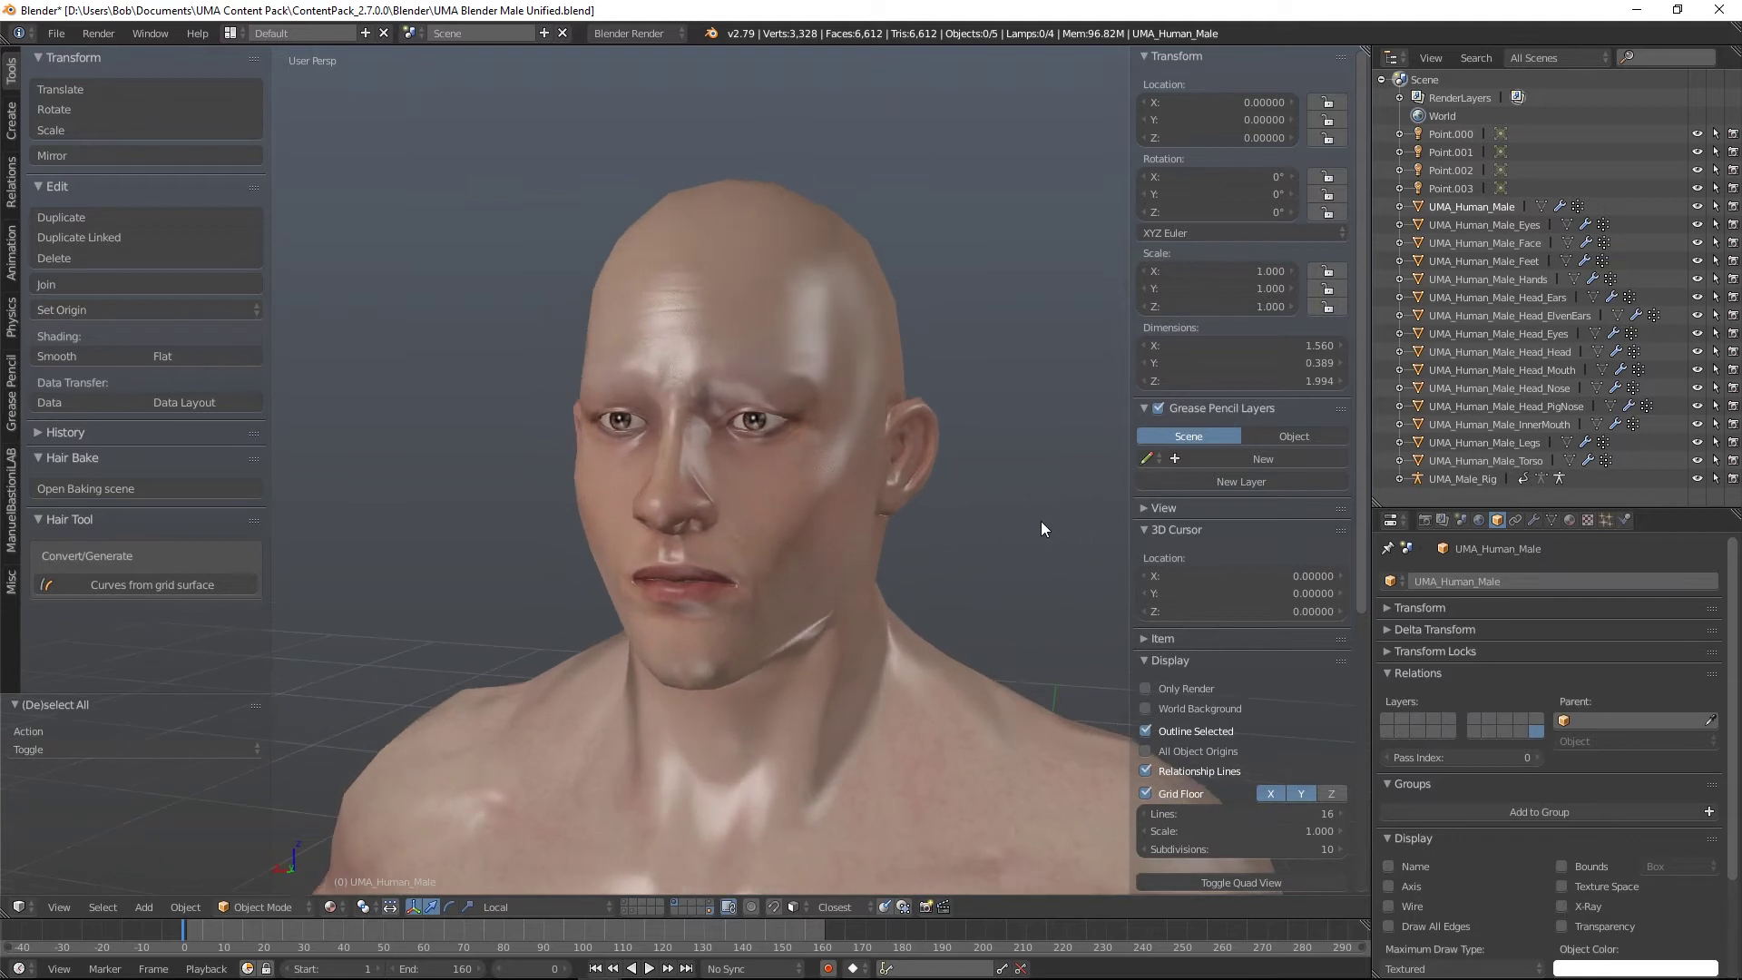
middle_drag(1042, 530, 1080, 526)
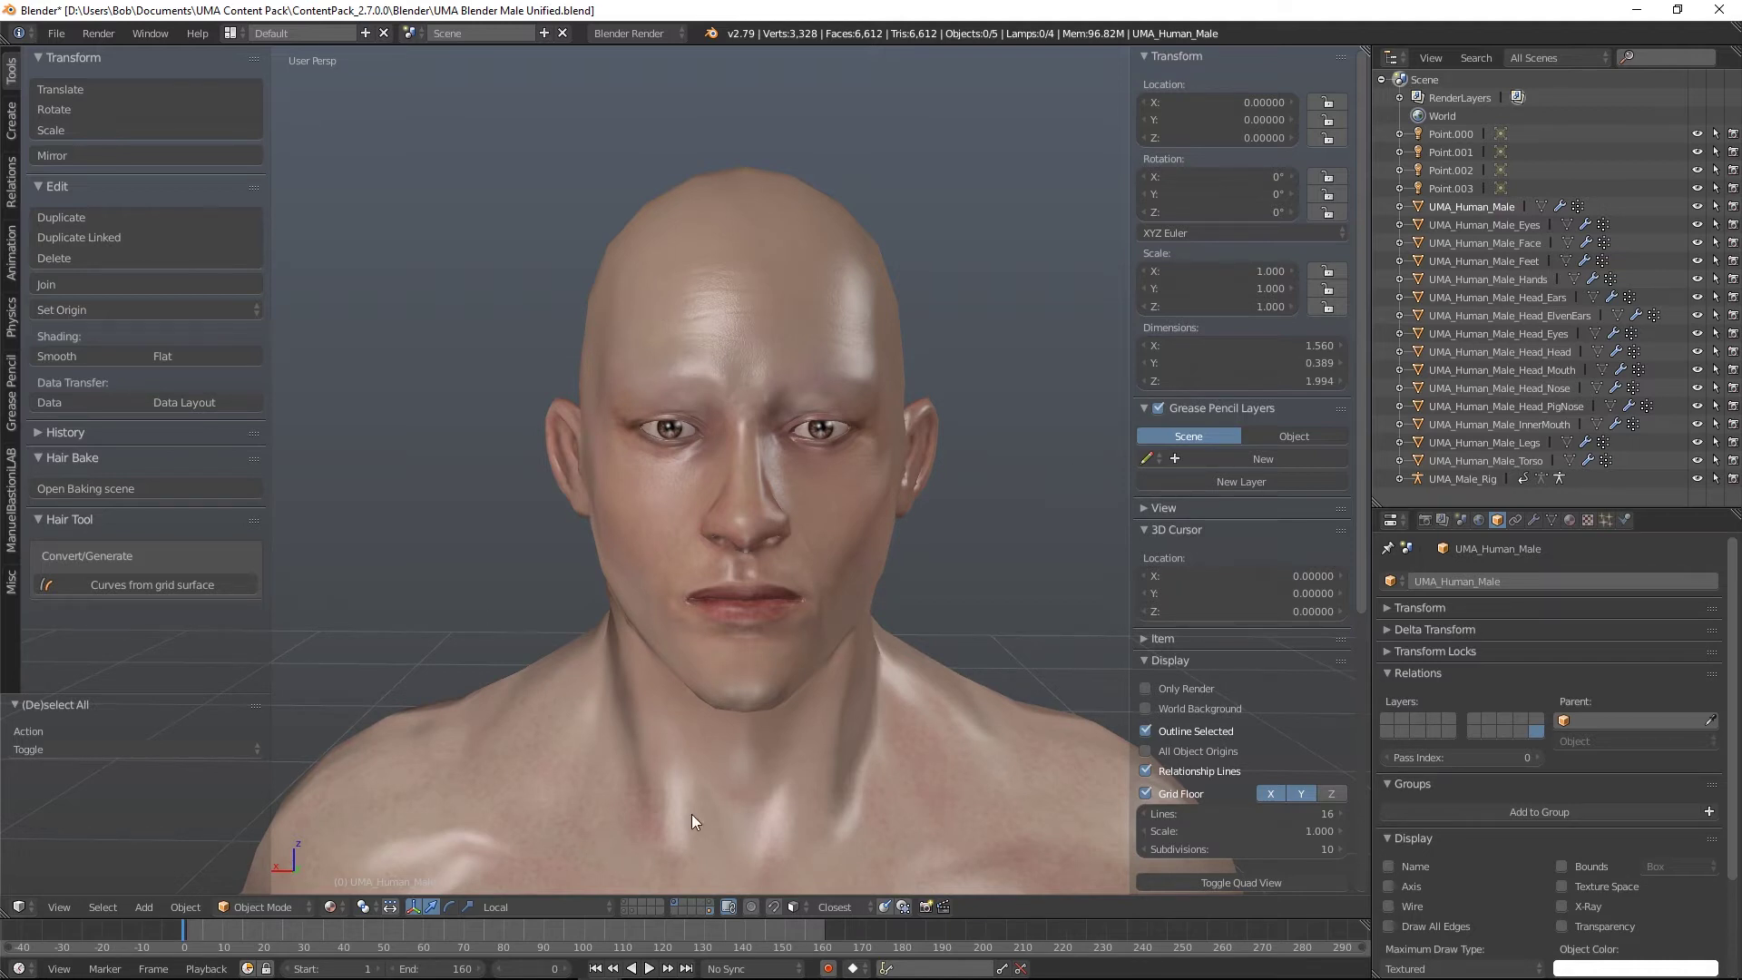
click(336, 908)
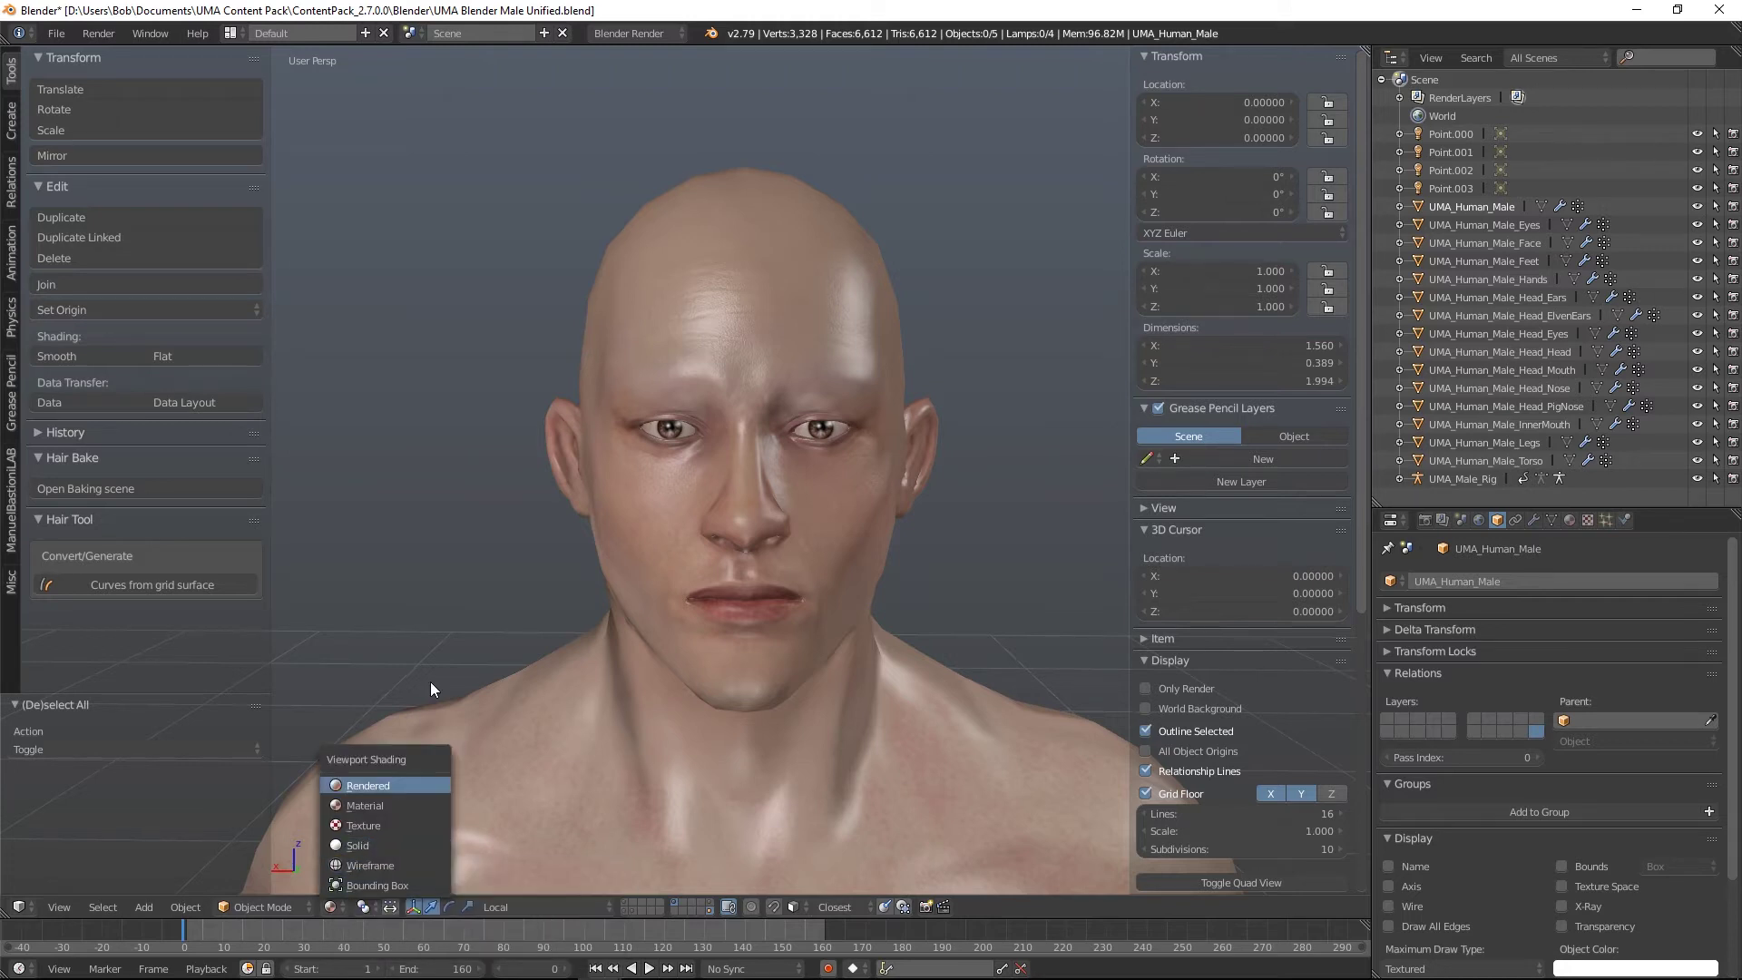
click(345, 911)
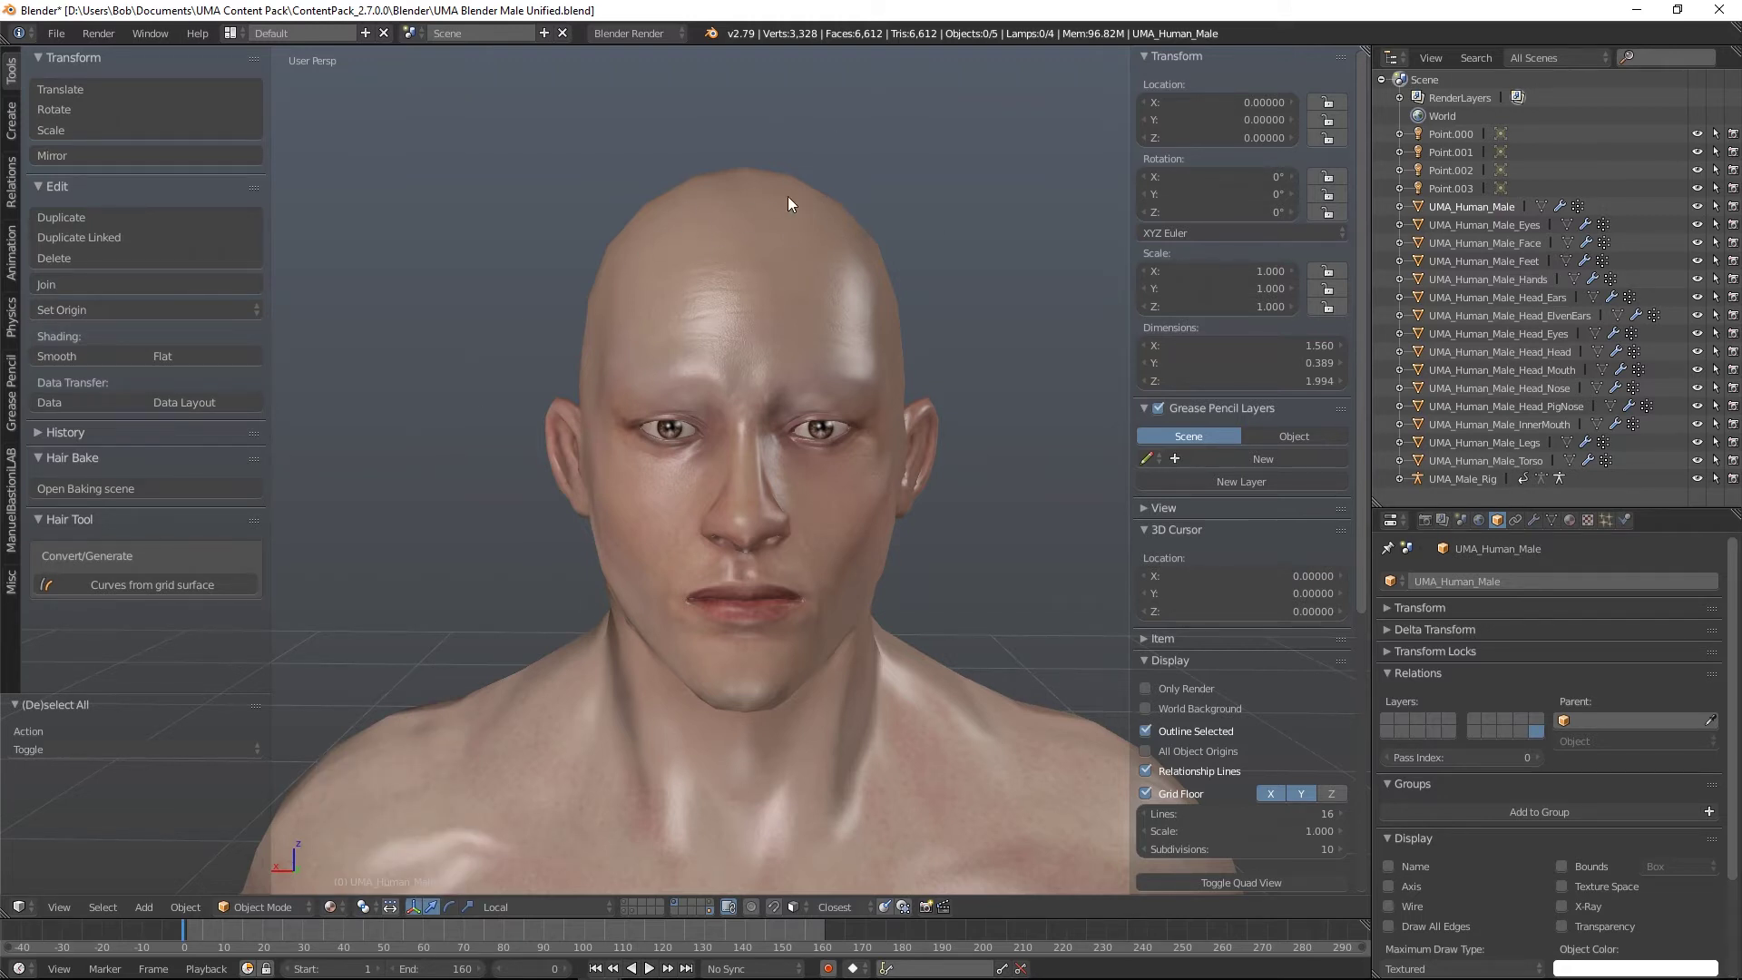
Step: Show the rig alone on its layer, inspect it, then add the male mesh layer
click(709, 900)
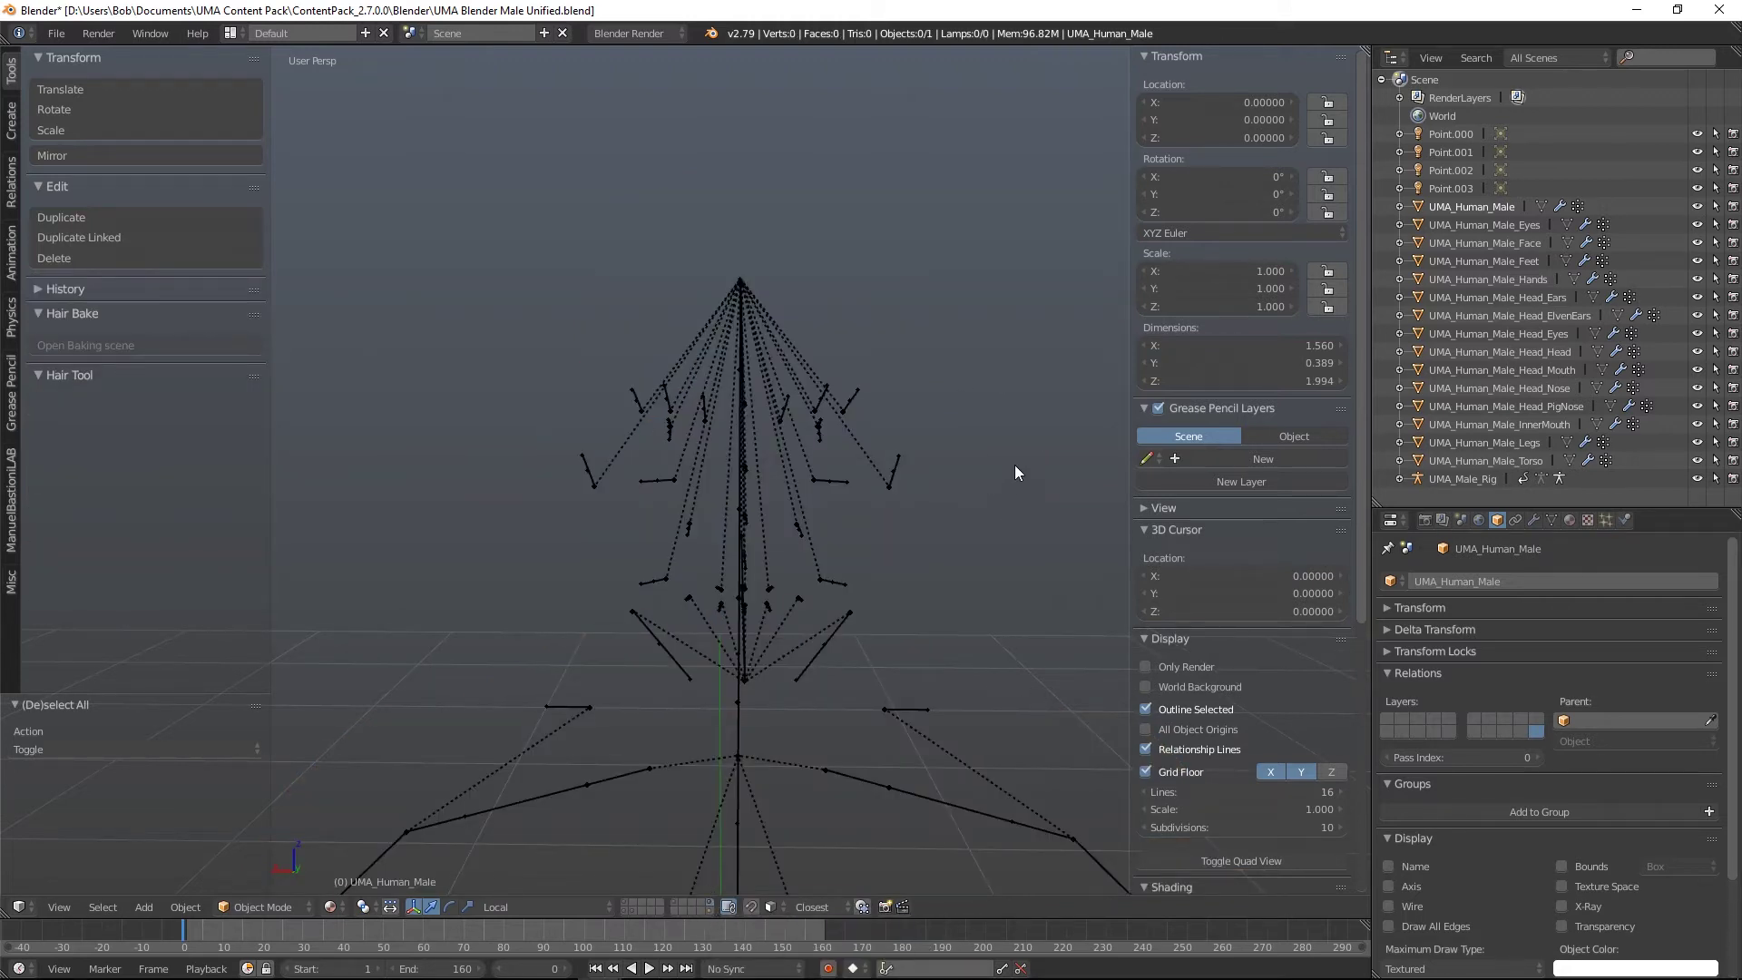
middle_drag(1024, 521, 964, 516)
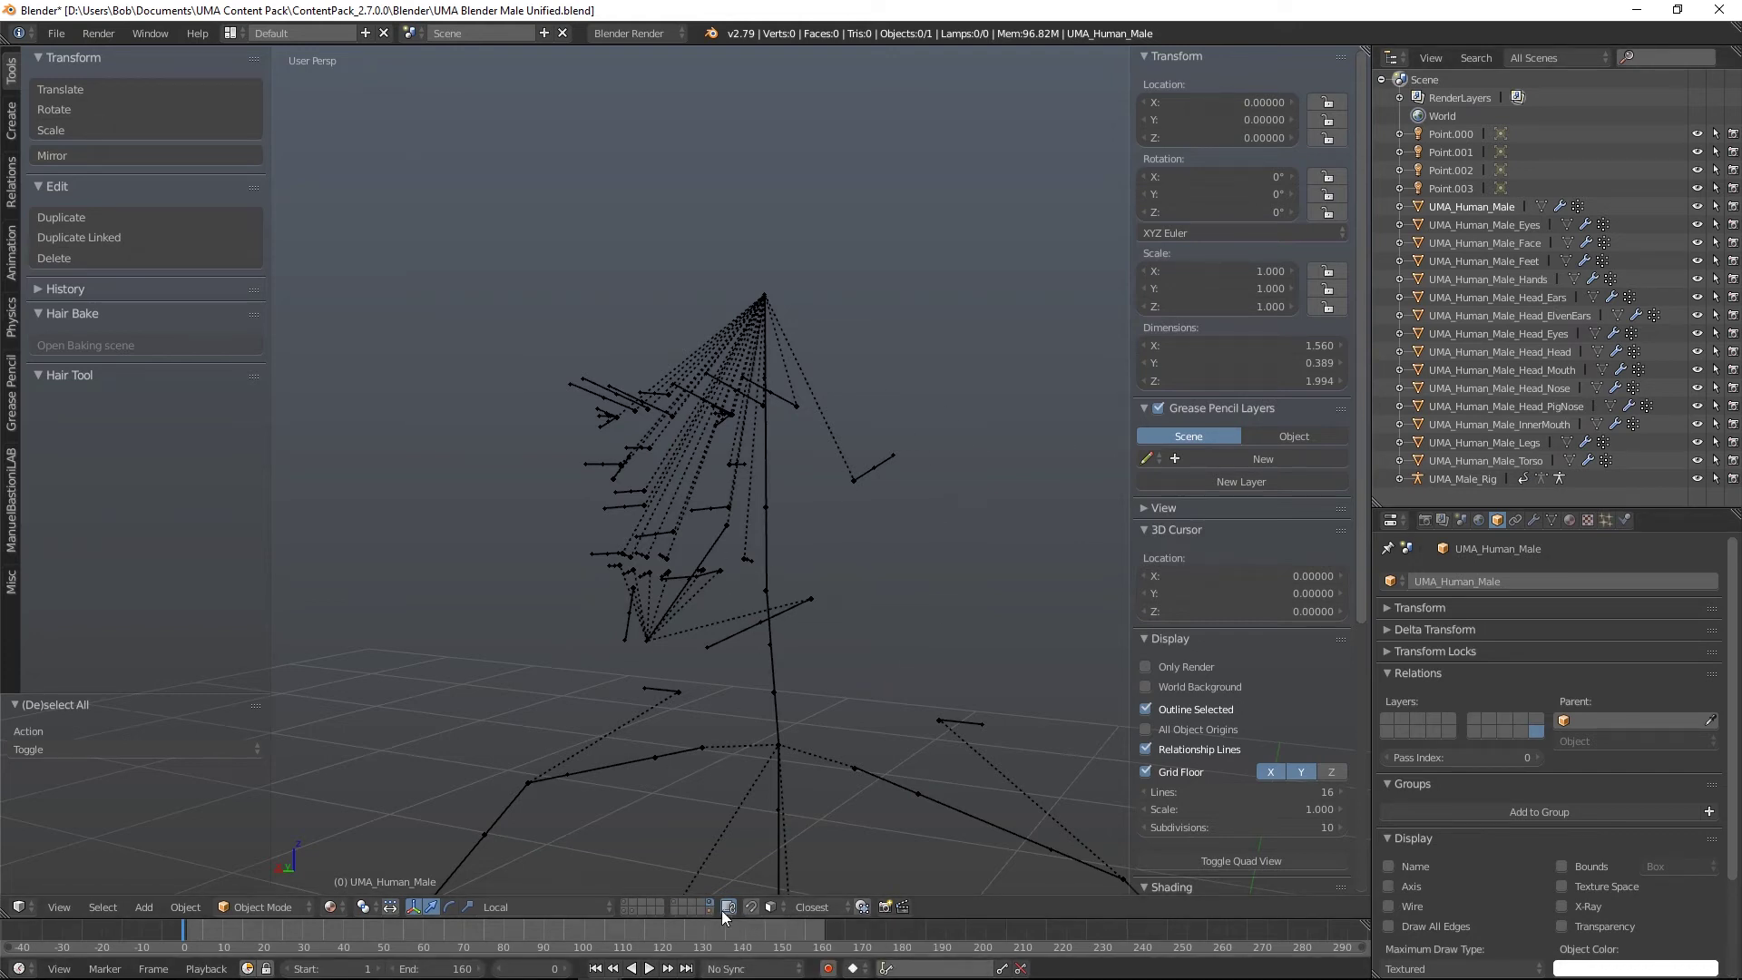
click(710, 909)
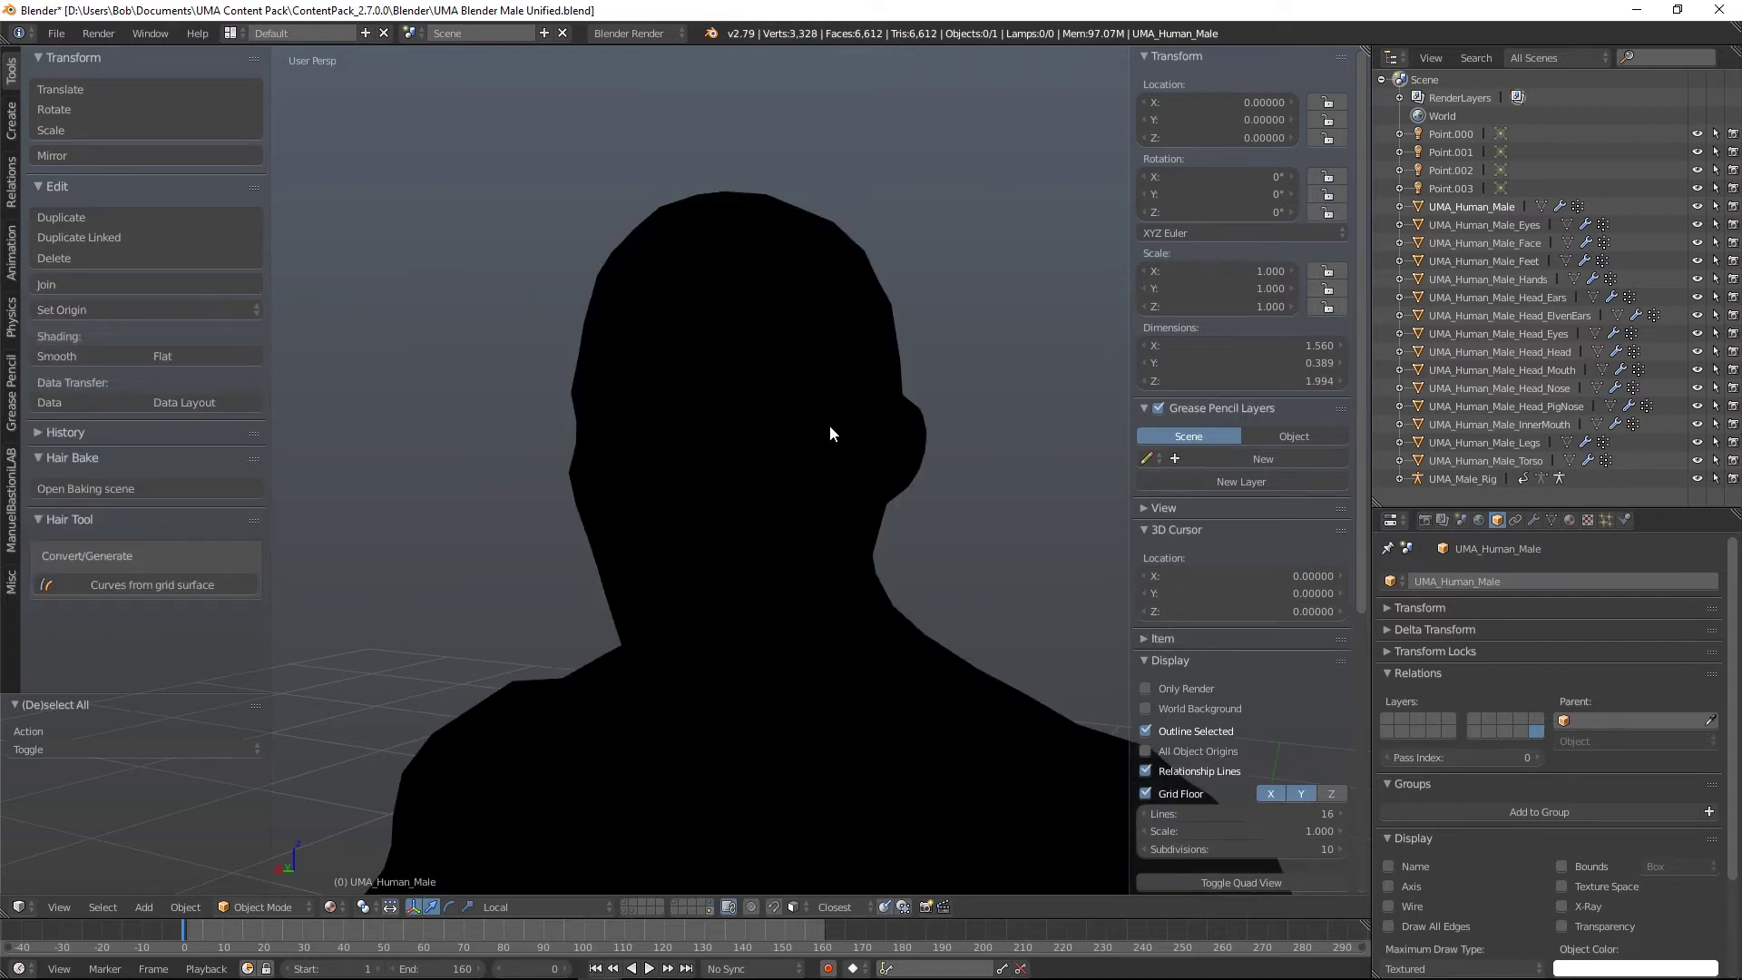
Step: Set Viewport Shading to Solid so the head renders as plain grey geometry
click(303, 906)
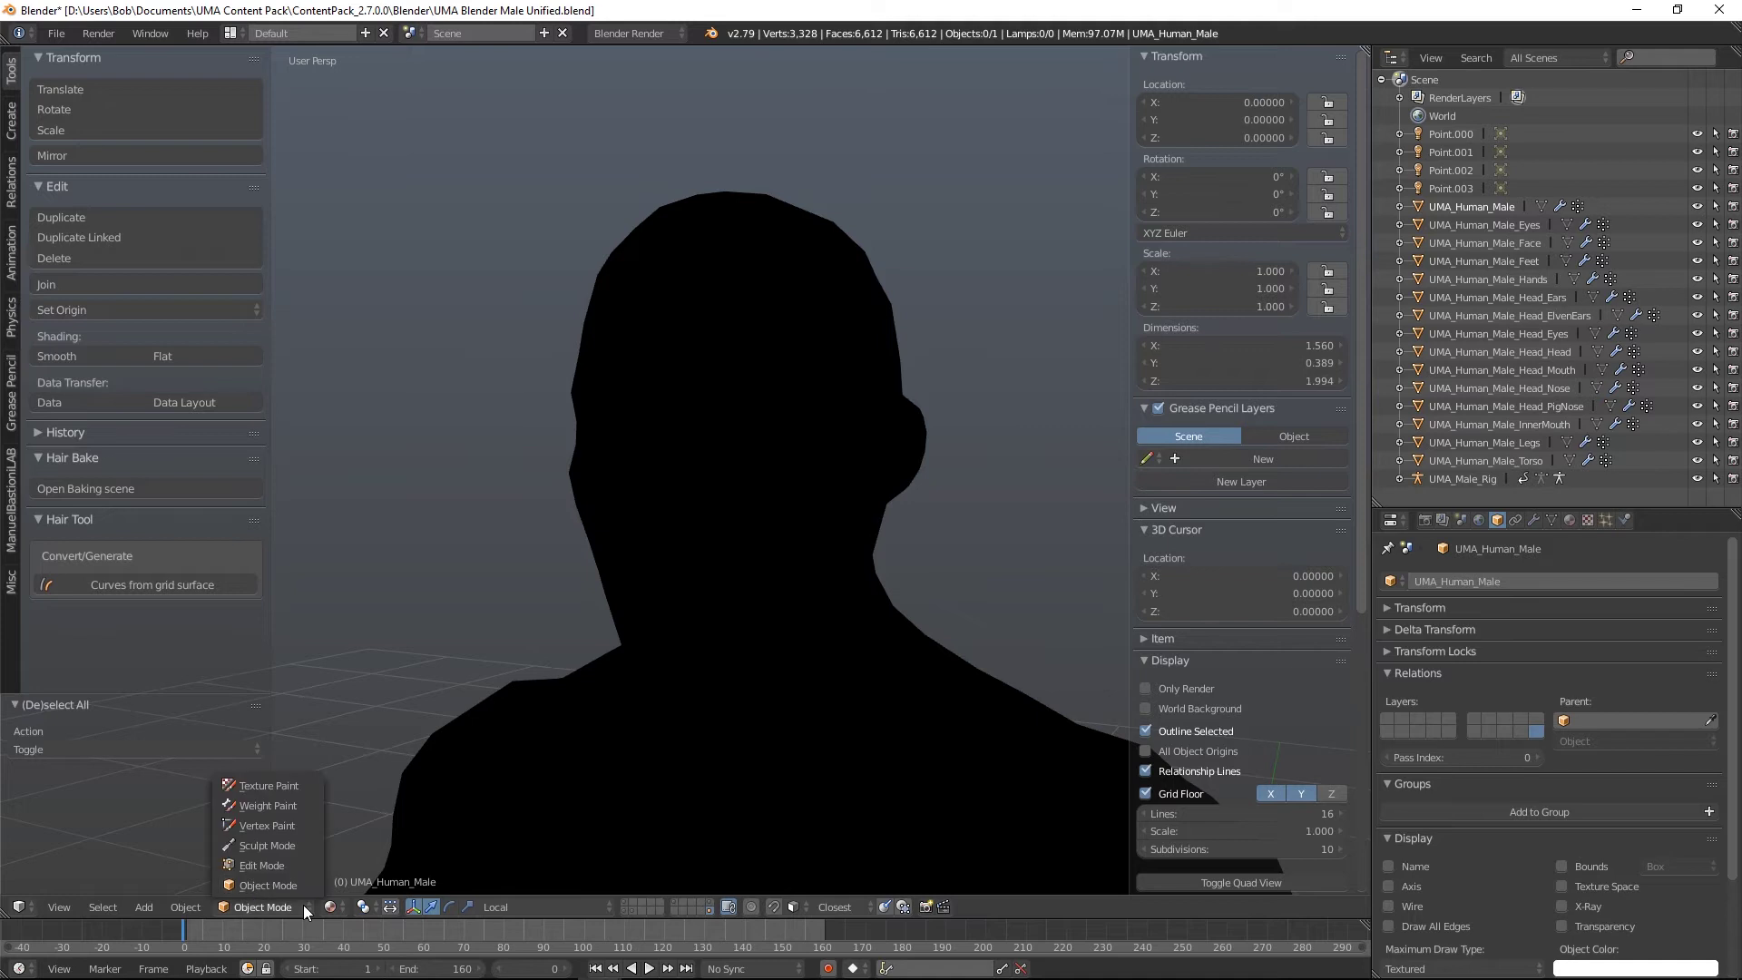
click(331, 908)
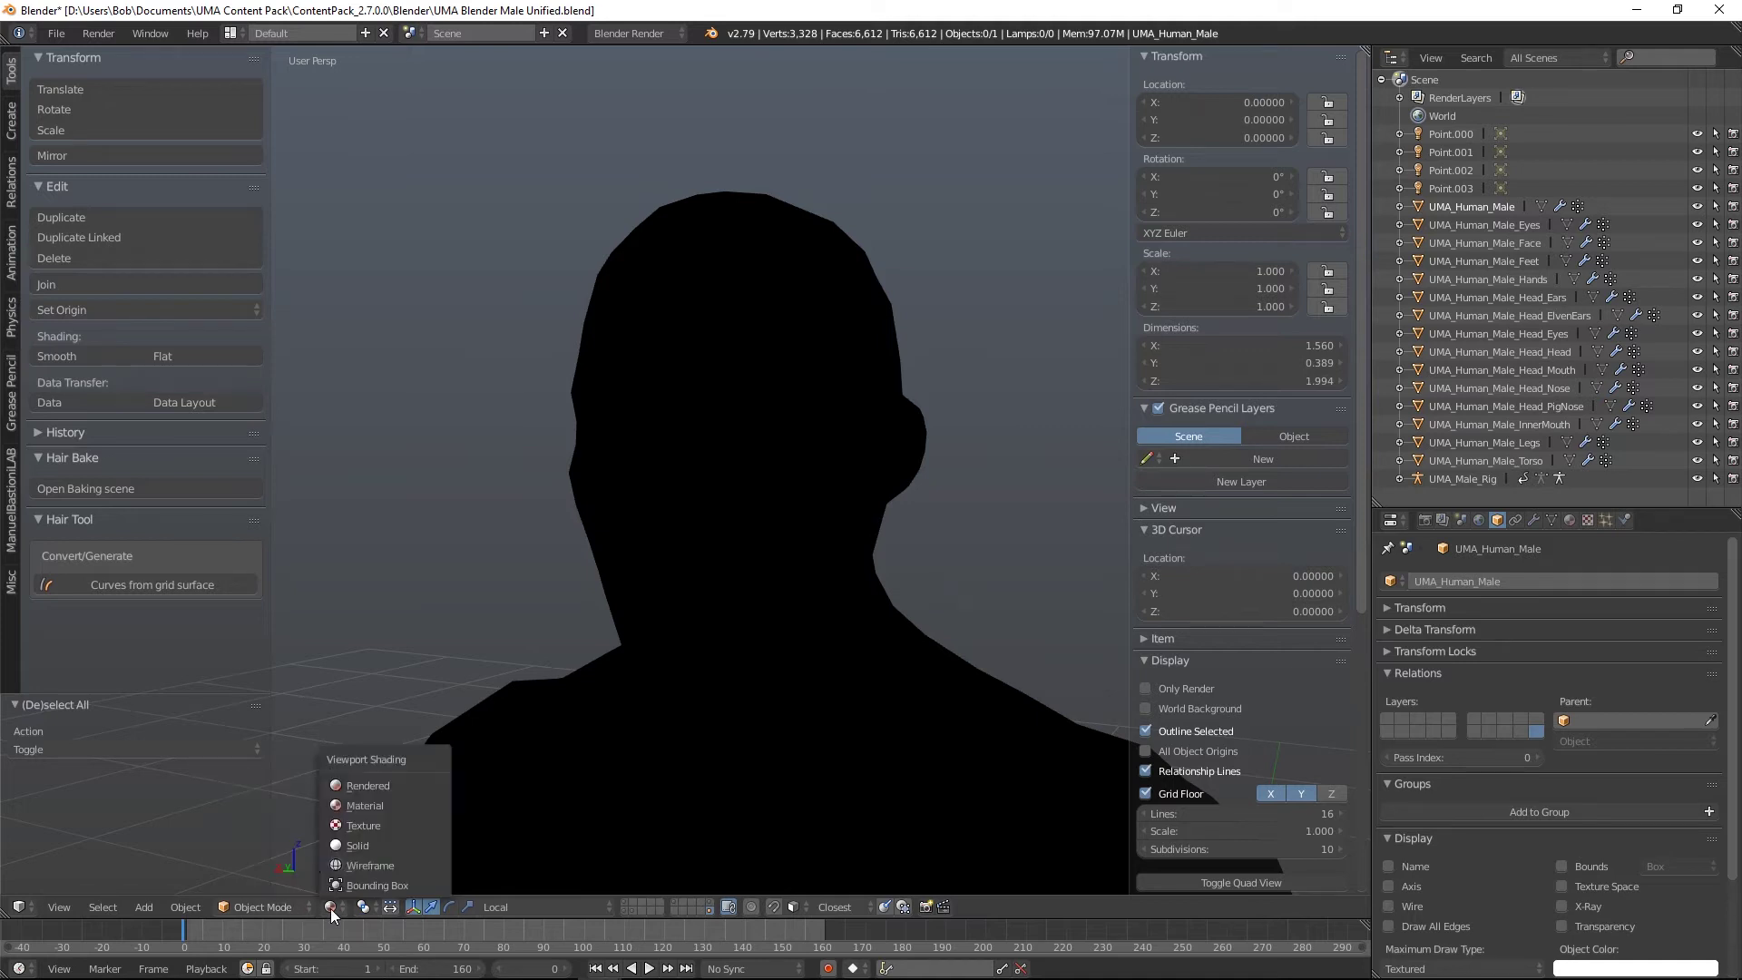
click(361, 850)
middle_drag(1010, 441, 930, 455)
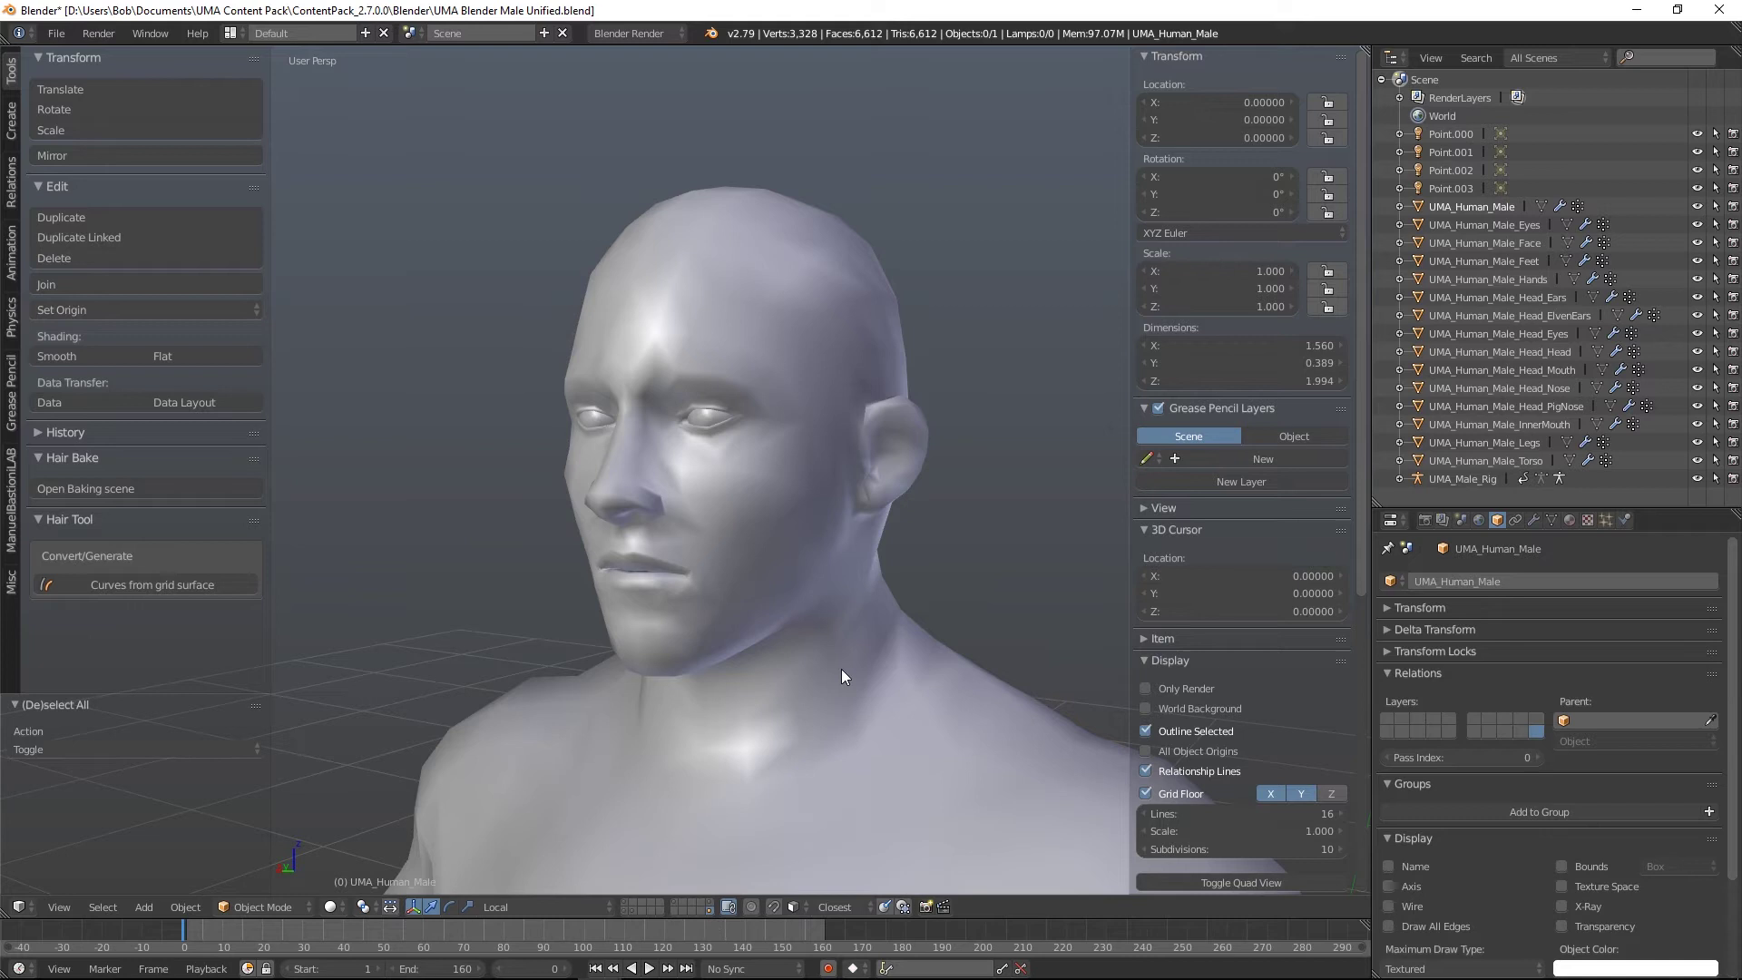
Step: Zoom and pan from the whole male figure onto a close-up of the head and face
middle_drag(822, 624, 993, 531)
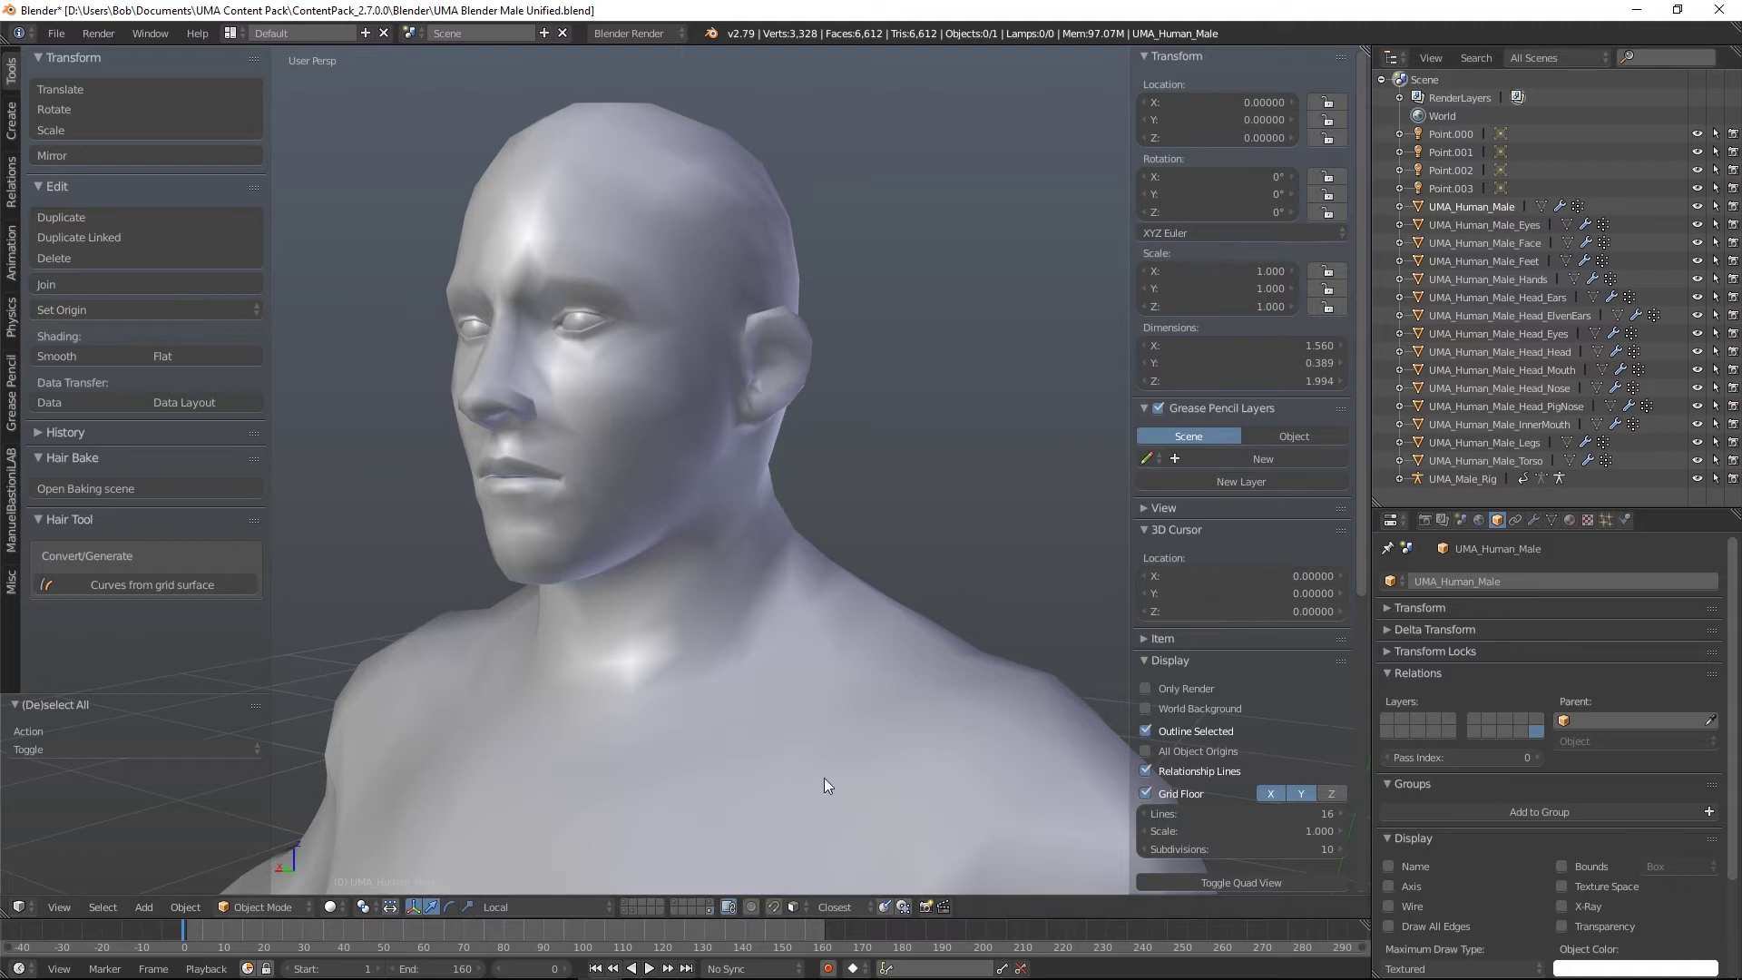
scroll(837, 614, down, 3)
shift+middle_drag(872, 692, 886, 342)
shift+scroll(832, 354, down, 4)
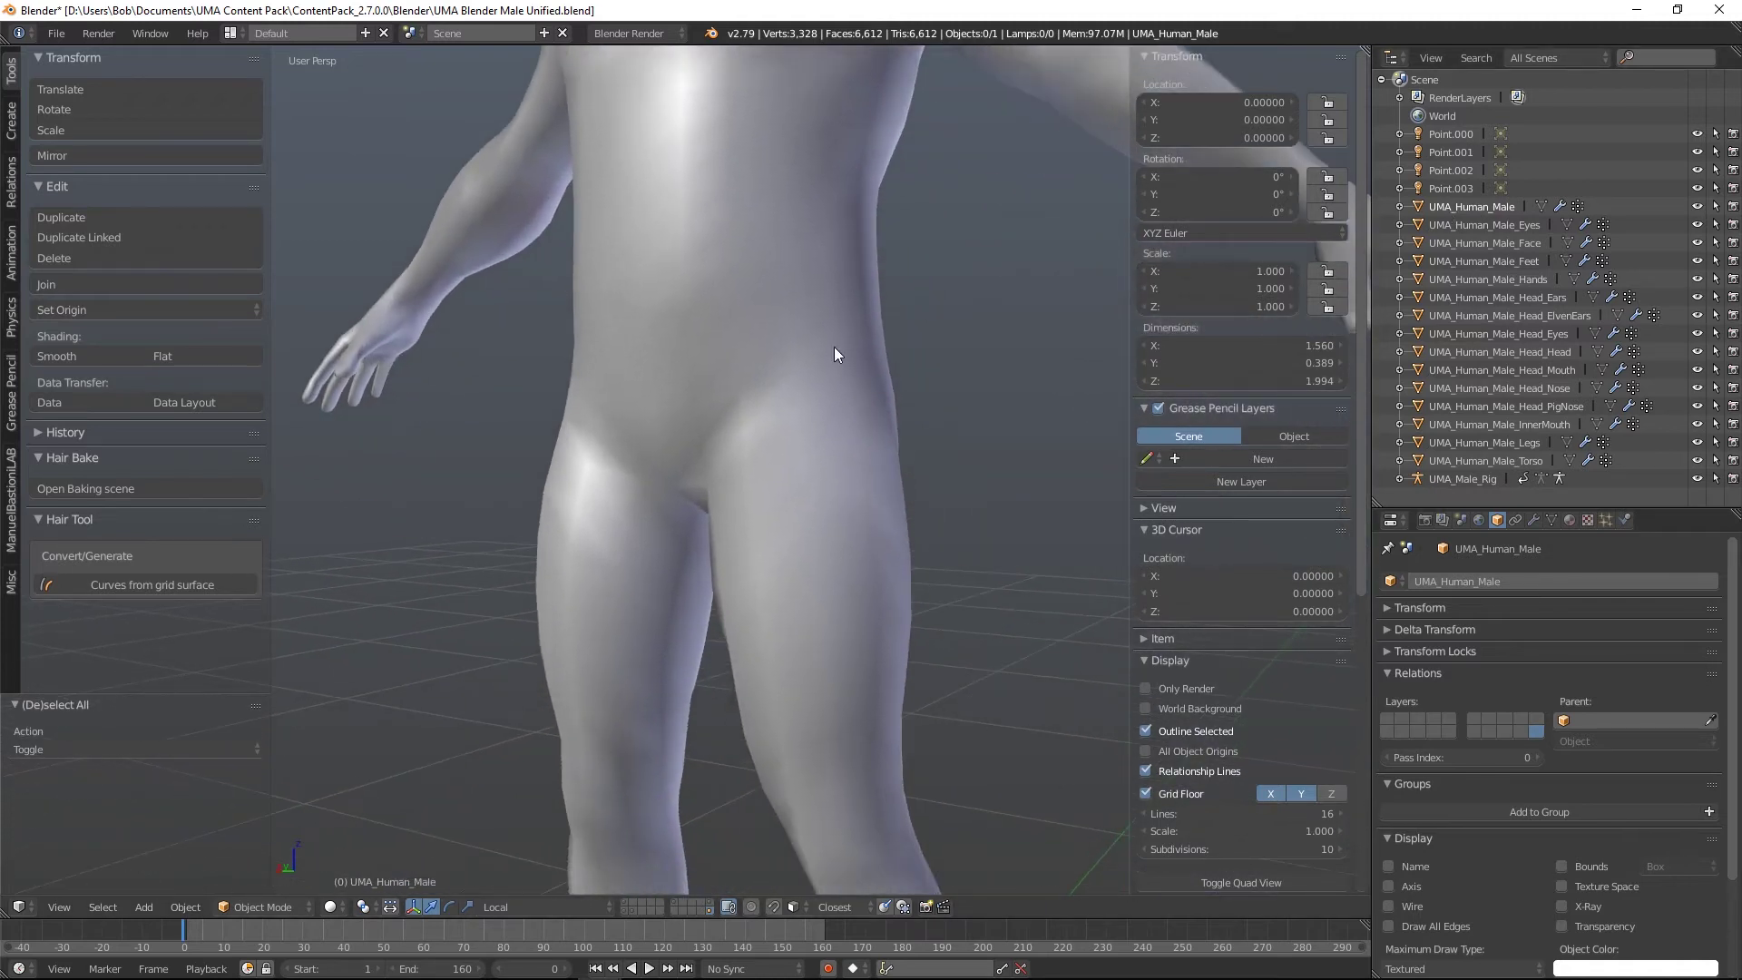
shift+scroll(821, 526, down, 1)
shift+scroll(791, 508, up, 8)
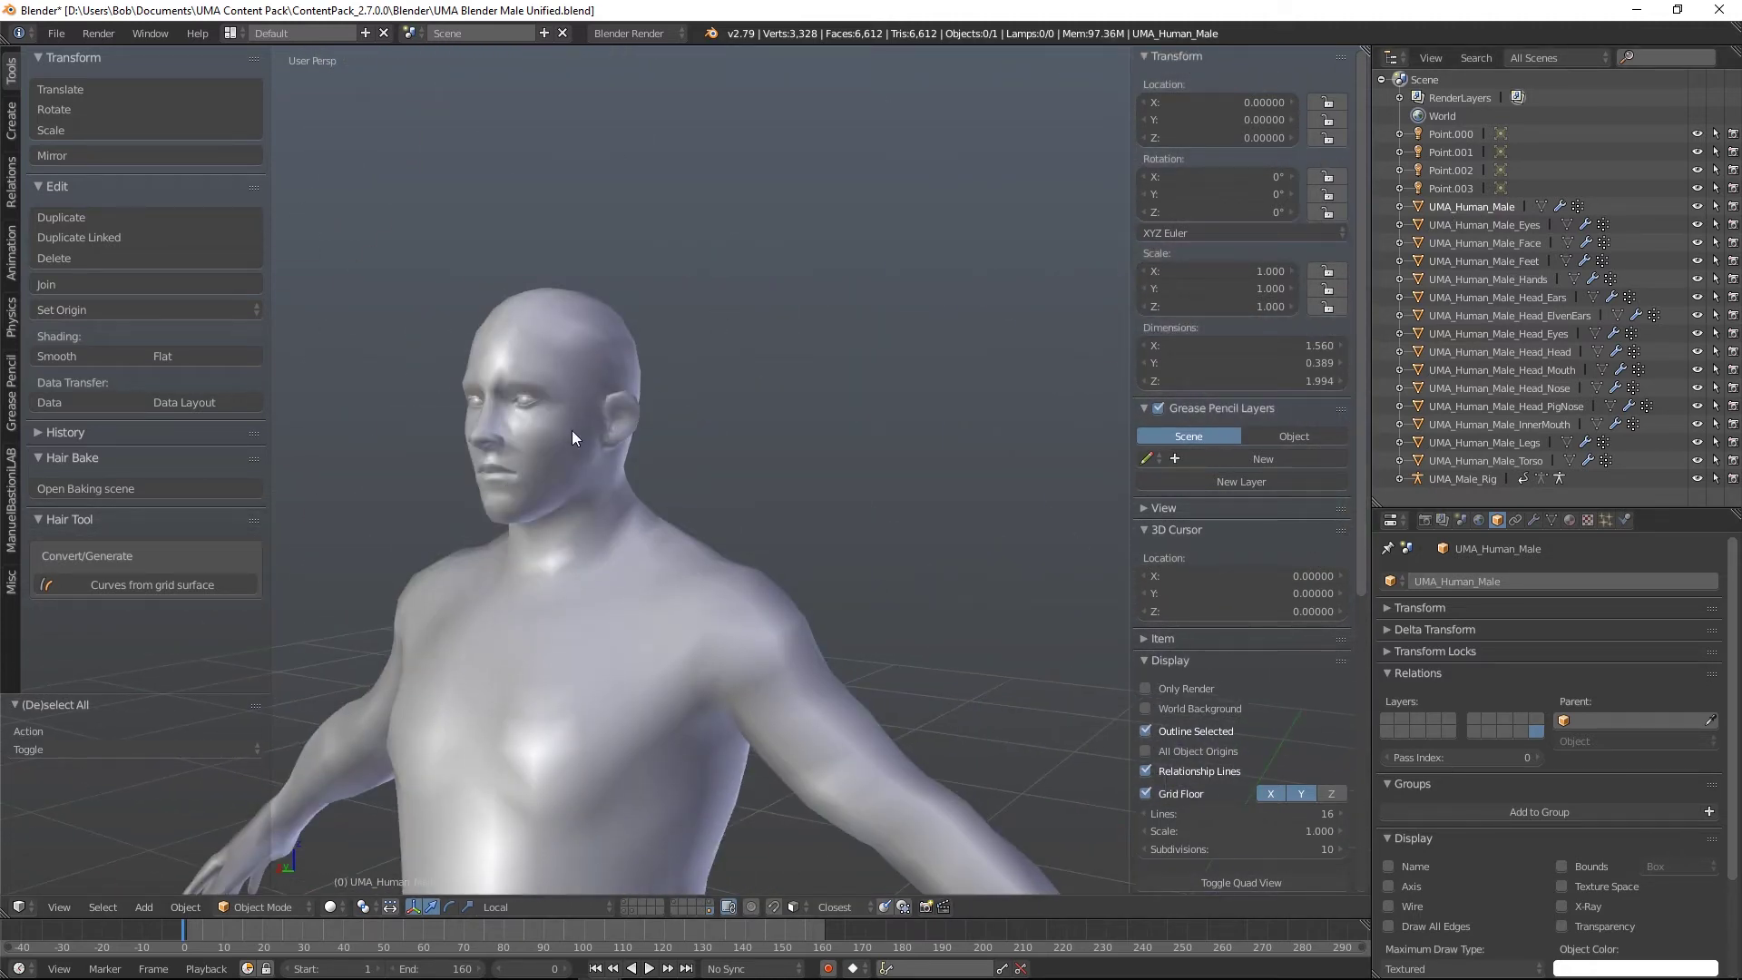
scroll(572, 430, up, 4)
scroll(913, 506, up, 2)
shift+middle_drag(734, 472, 853, 450)
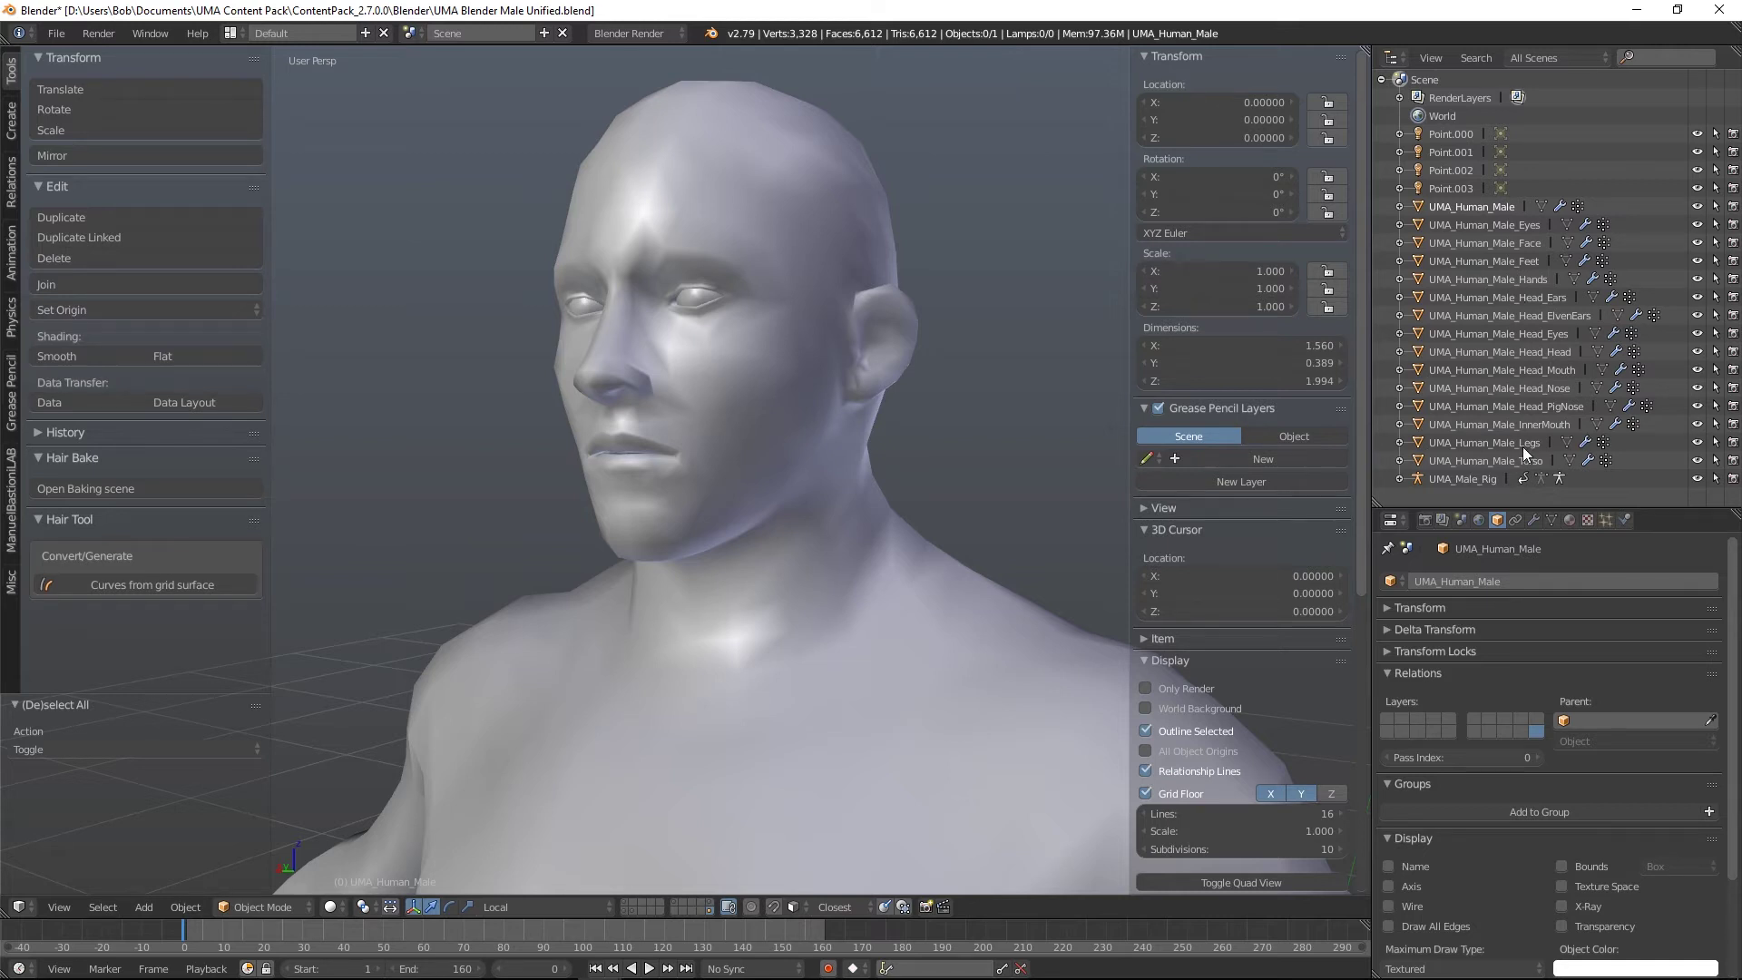
Step: Show the part-mesh layers holding the male model's separate head and body parts
click(626, 912)
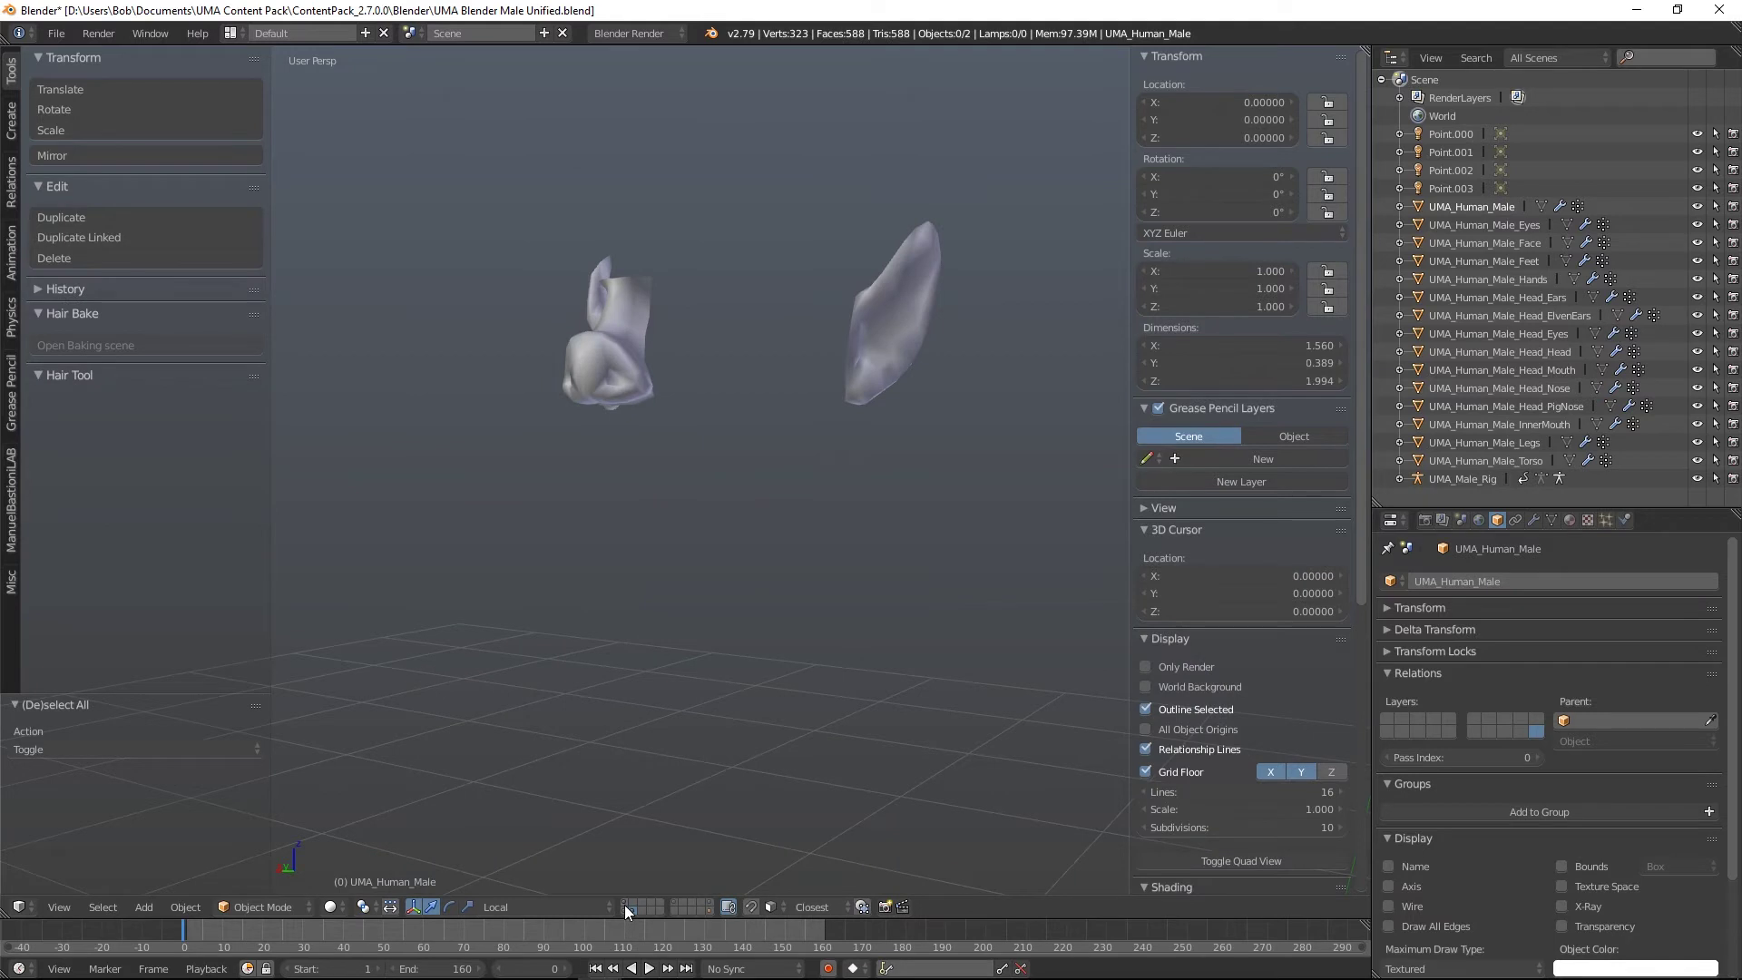
shift+click(625, 905)
scroll(829, 667, up, 3)
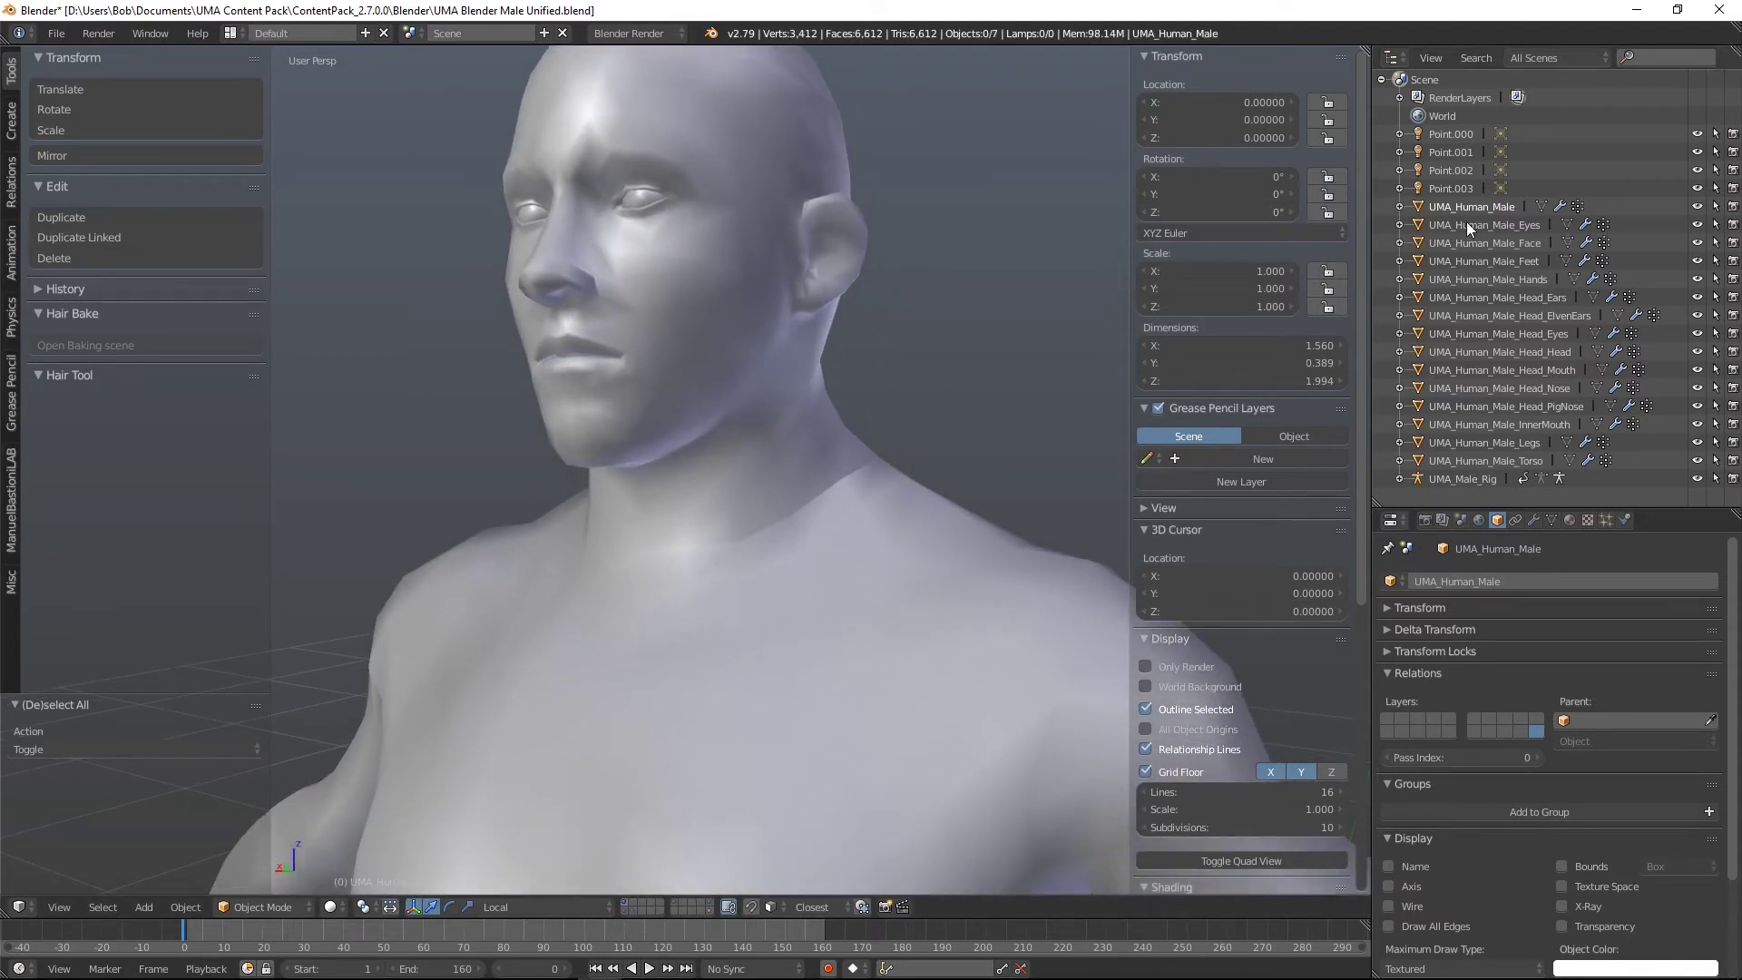
Step: Hide and reshow the Eyes and Face meshes from the Outliner, checking the head and shoulders
click(1697, 225)
click(1698, 224)
click(1698, 243)
click(1698, 244)
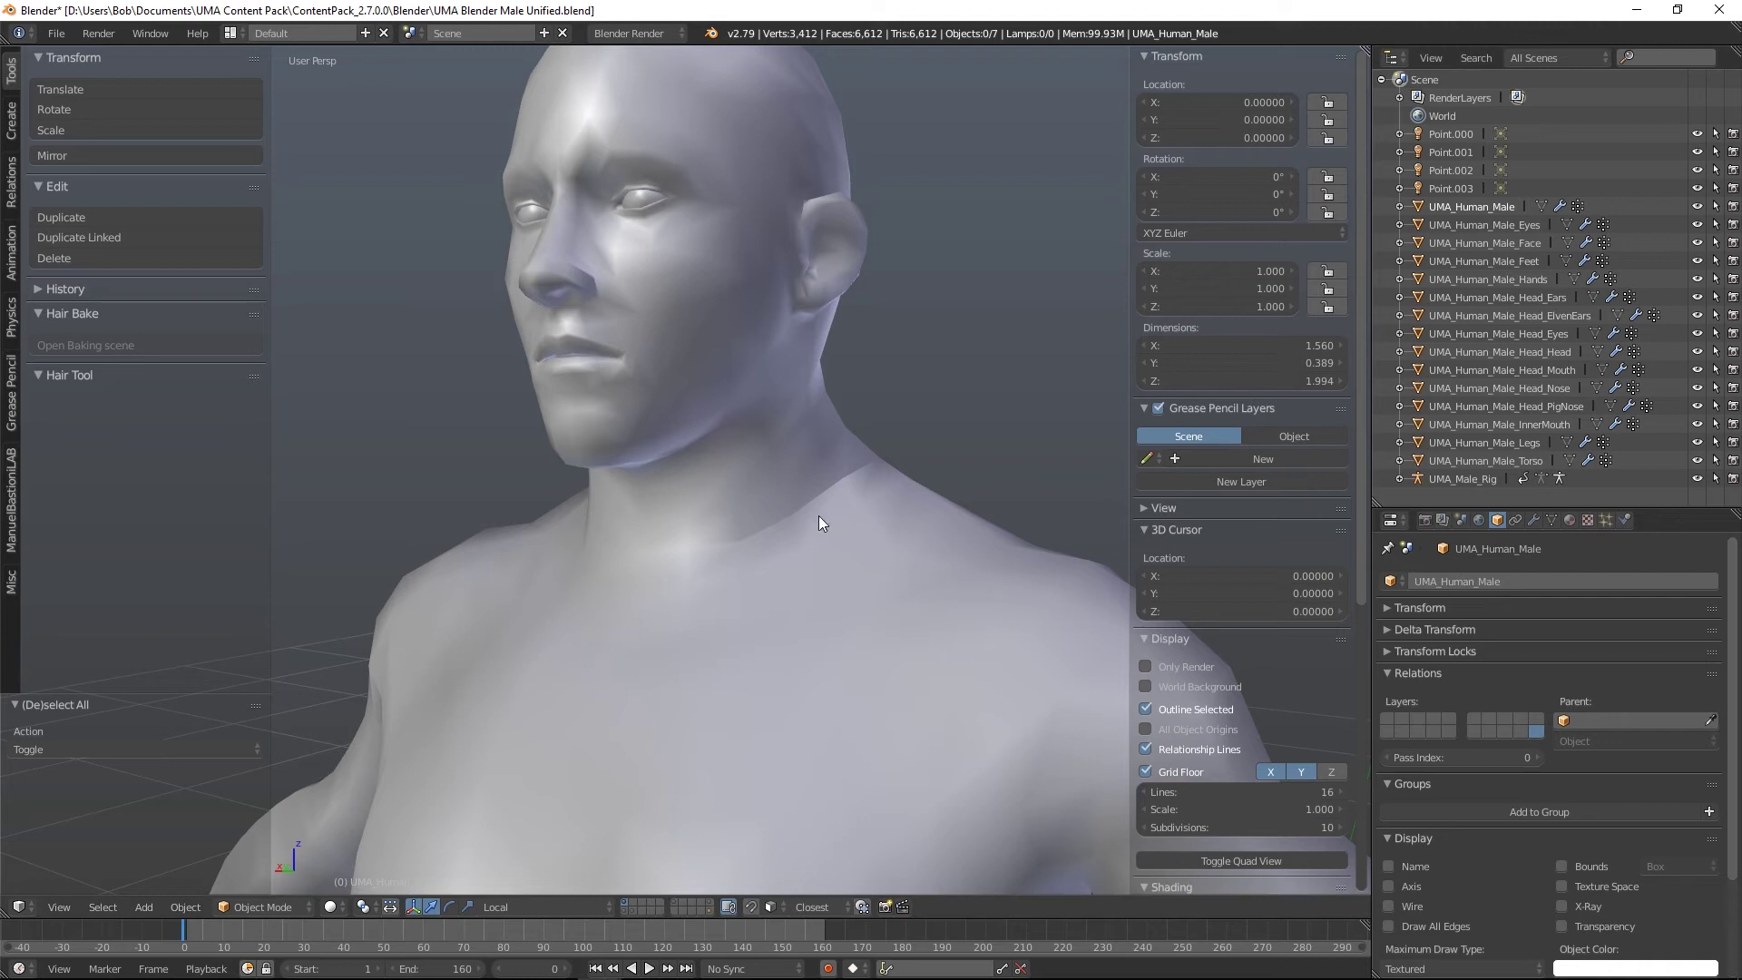
scroll(877, 438, up, 4)
middle_drag(877, 430, 684, 645)
scroll(738, 706, down, 3)
scroll(740, 706, up, 2)
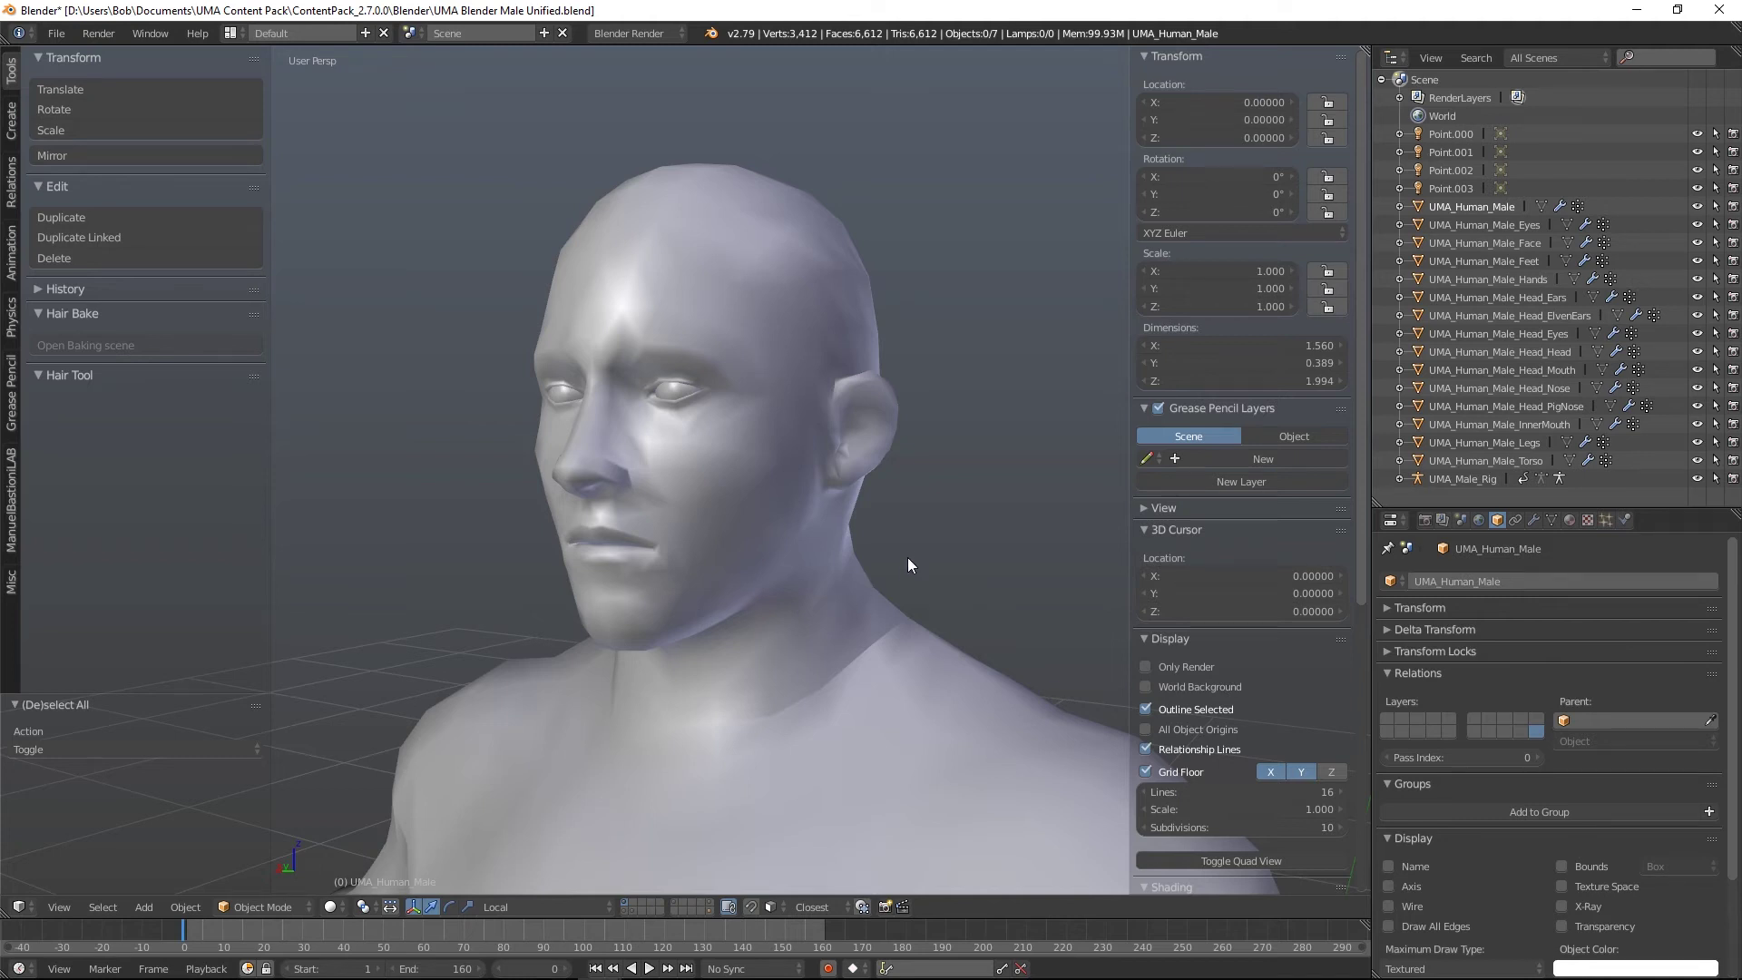
Step: Show the ears layer alone, then add the head layer for a bodiless head
click(633, 912)
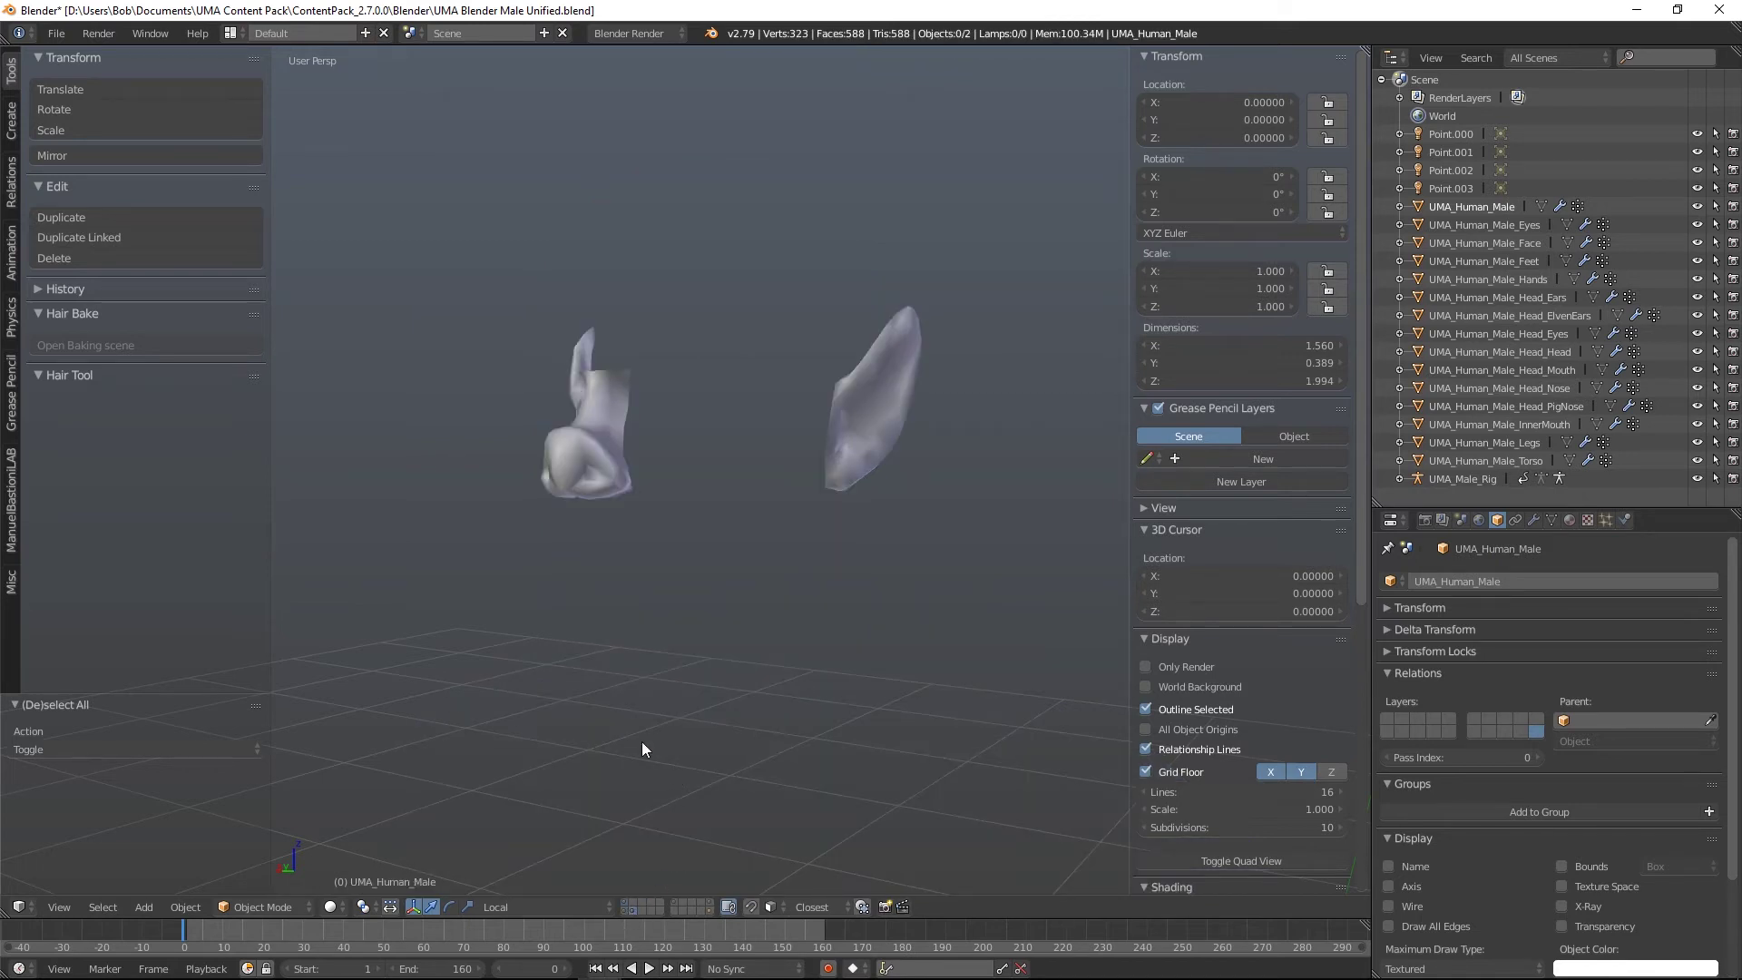
middle_drag(641, 743, 727, 742)
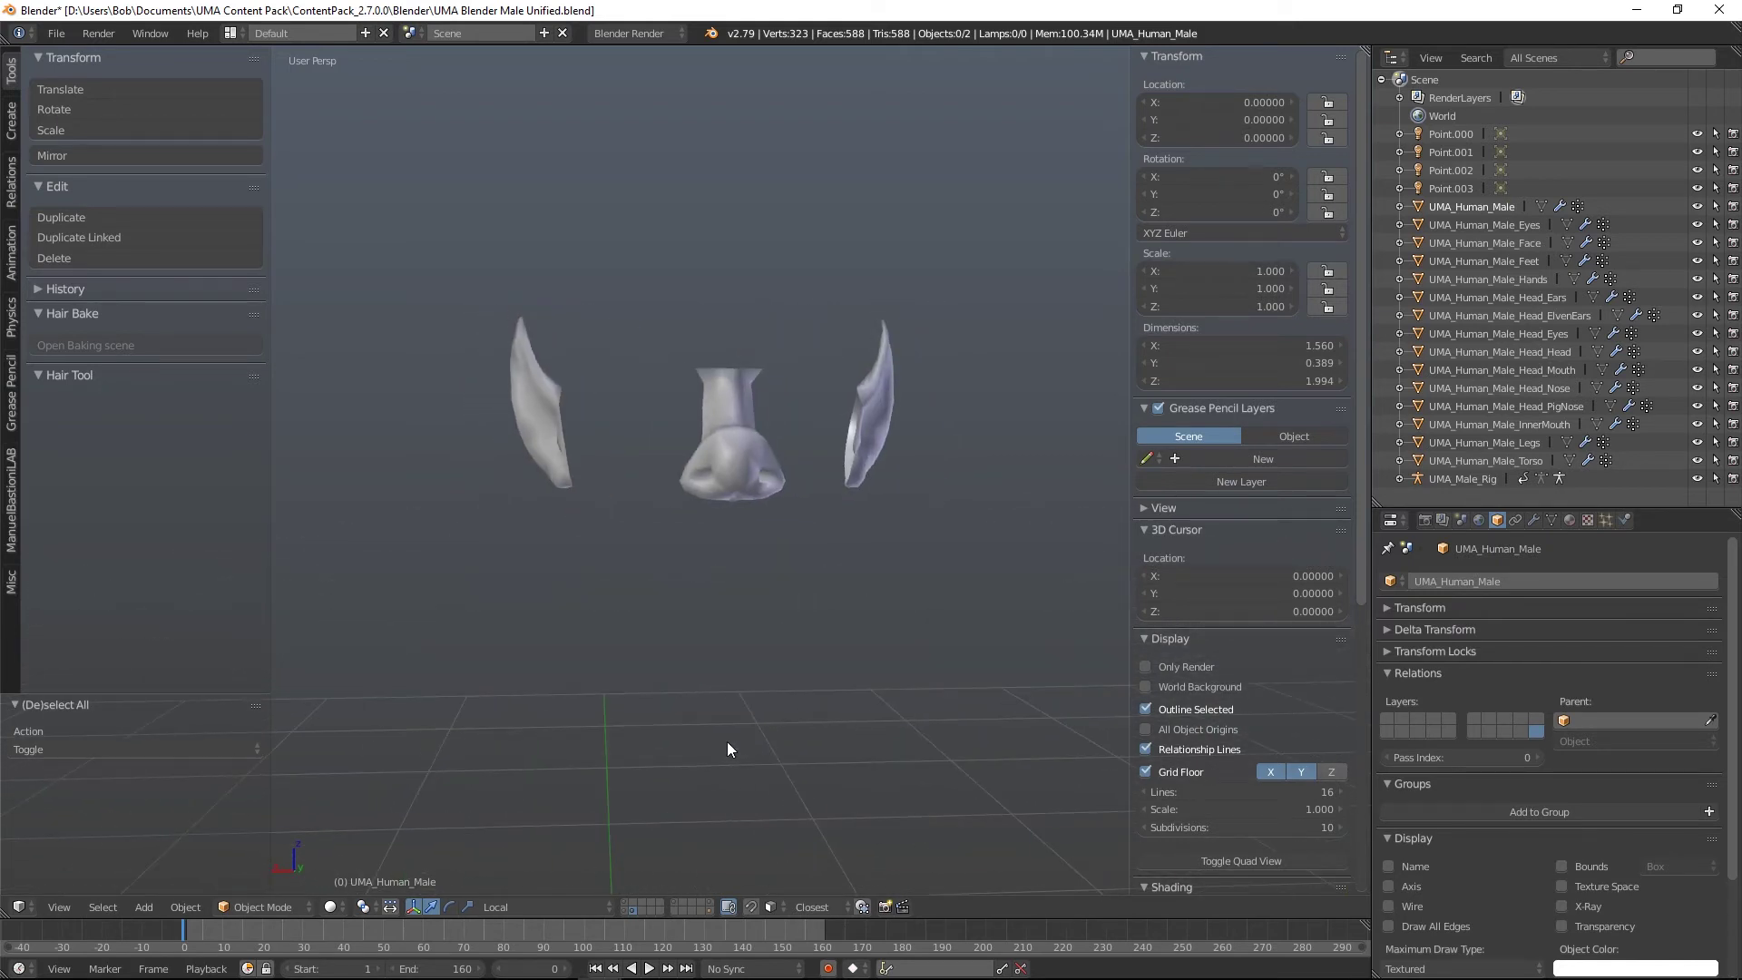
click(623, 912)
middle_drag(929, 523, 700, 517)
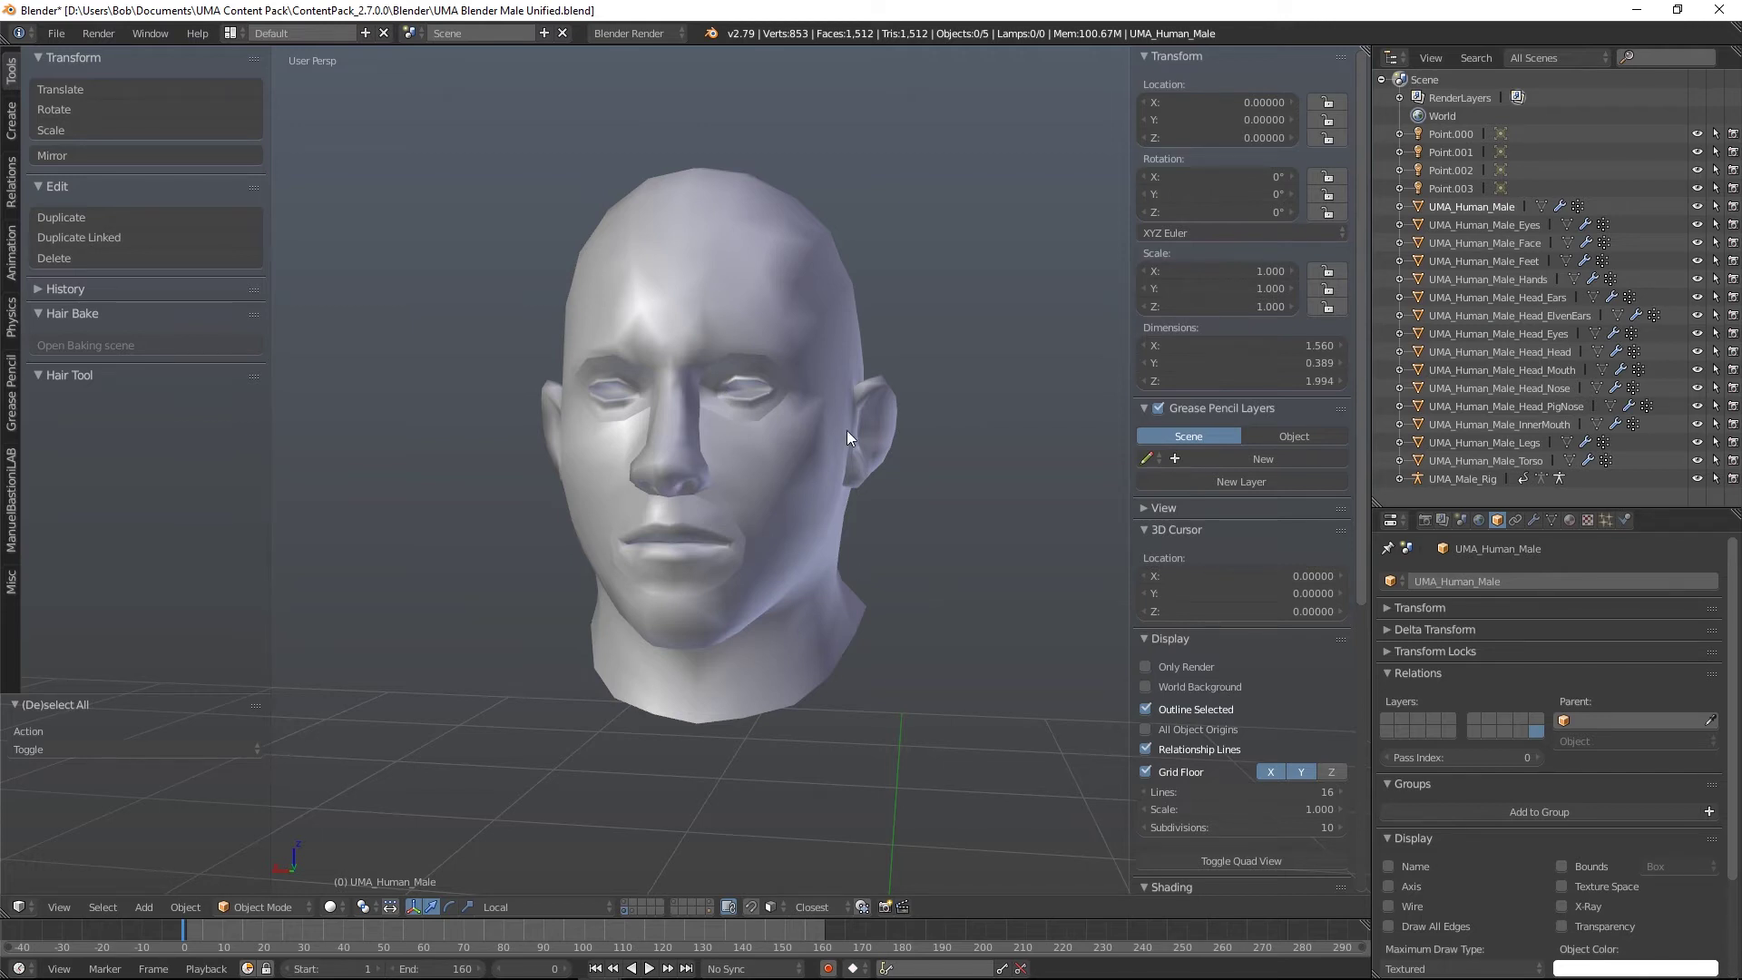
Step: Switch among the torso, ears-and-nose and head part layers, ending on the head parts
shift+click(624, 905)
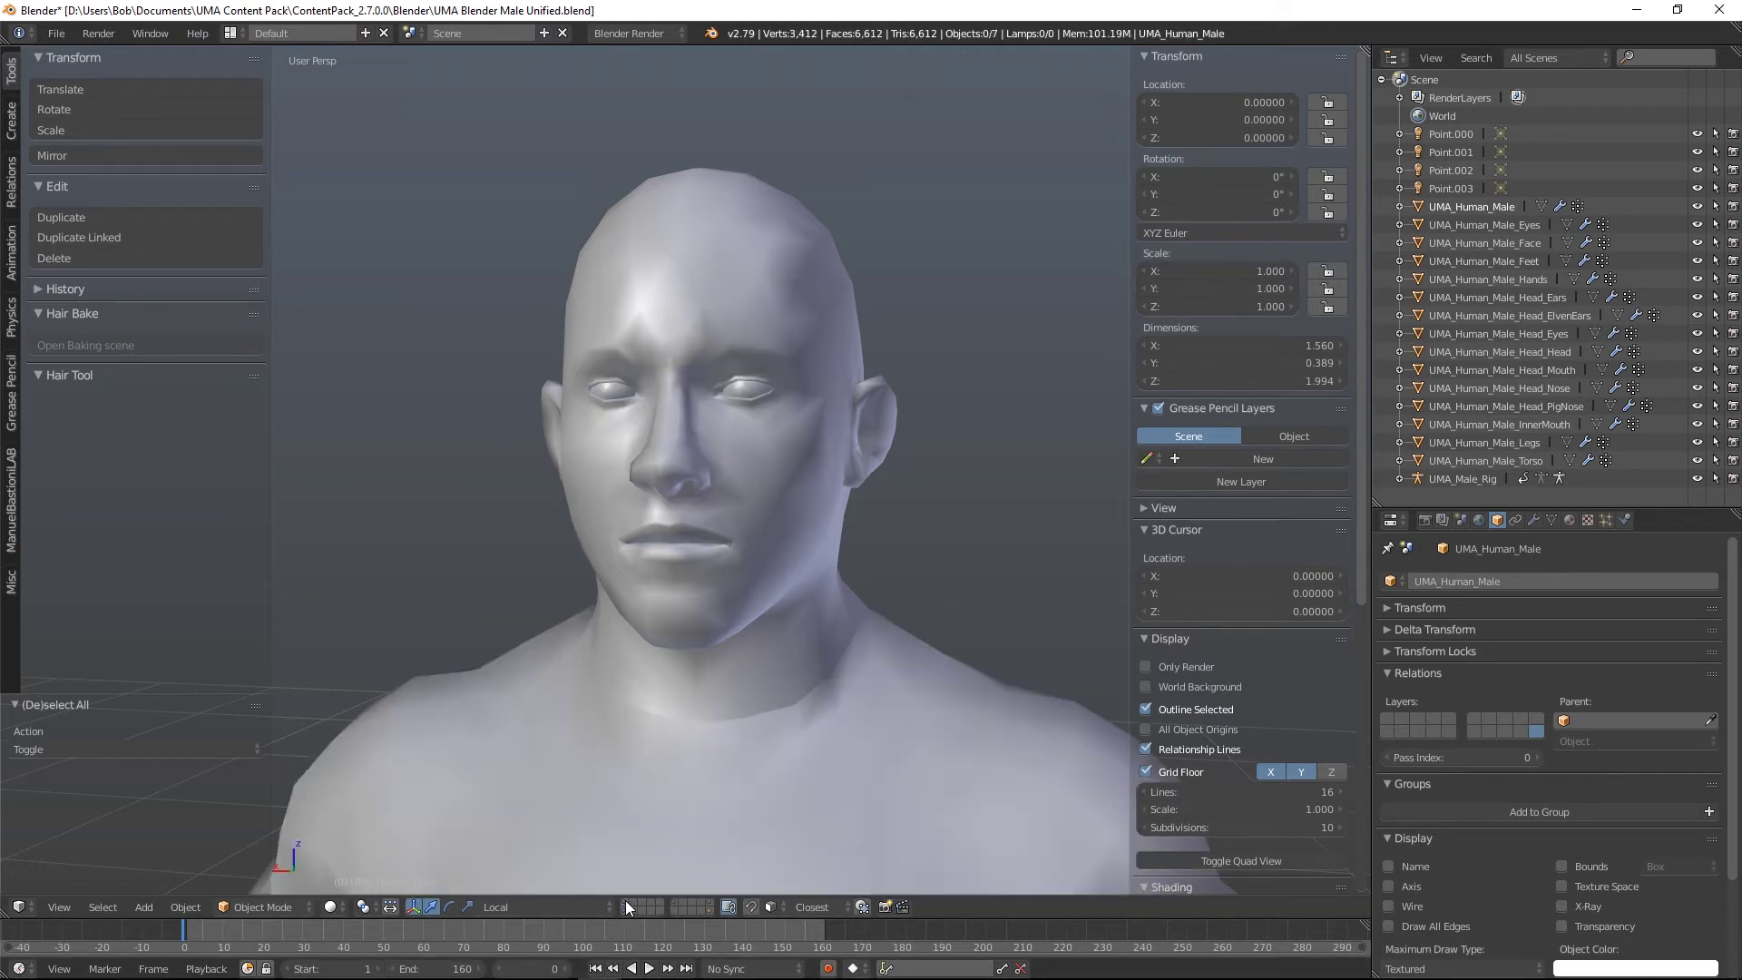
click(633, 911)
click(629, 906)
click(624, 900)
click(634, 911)
click(625, 900)
click(624, 908)
click(628, 907)
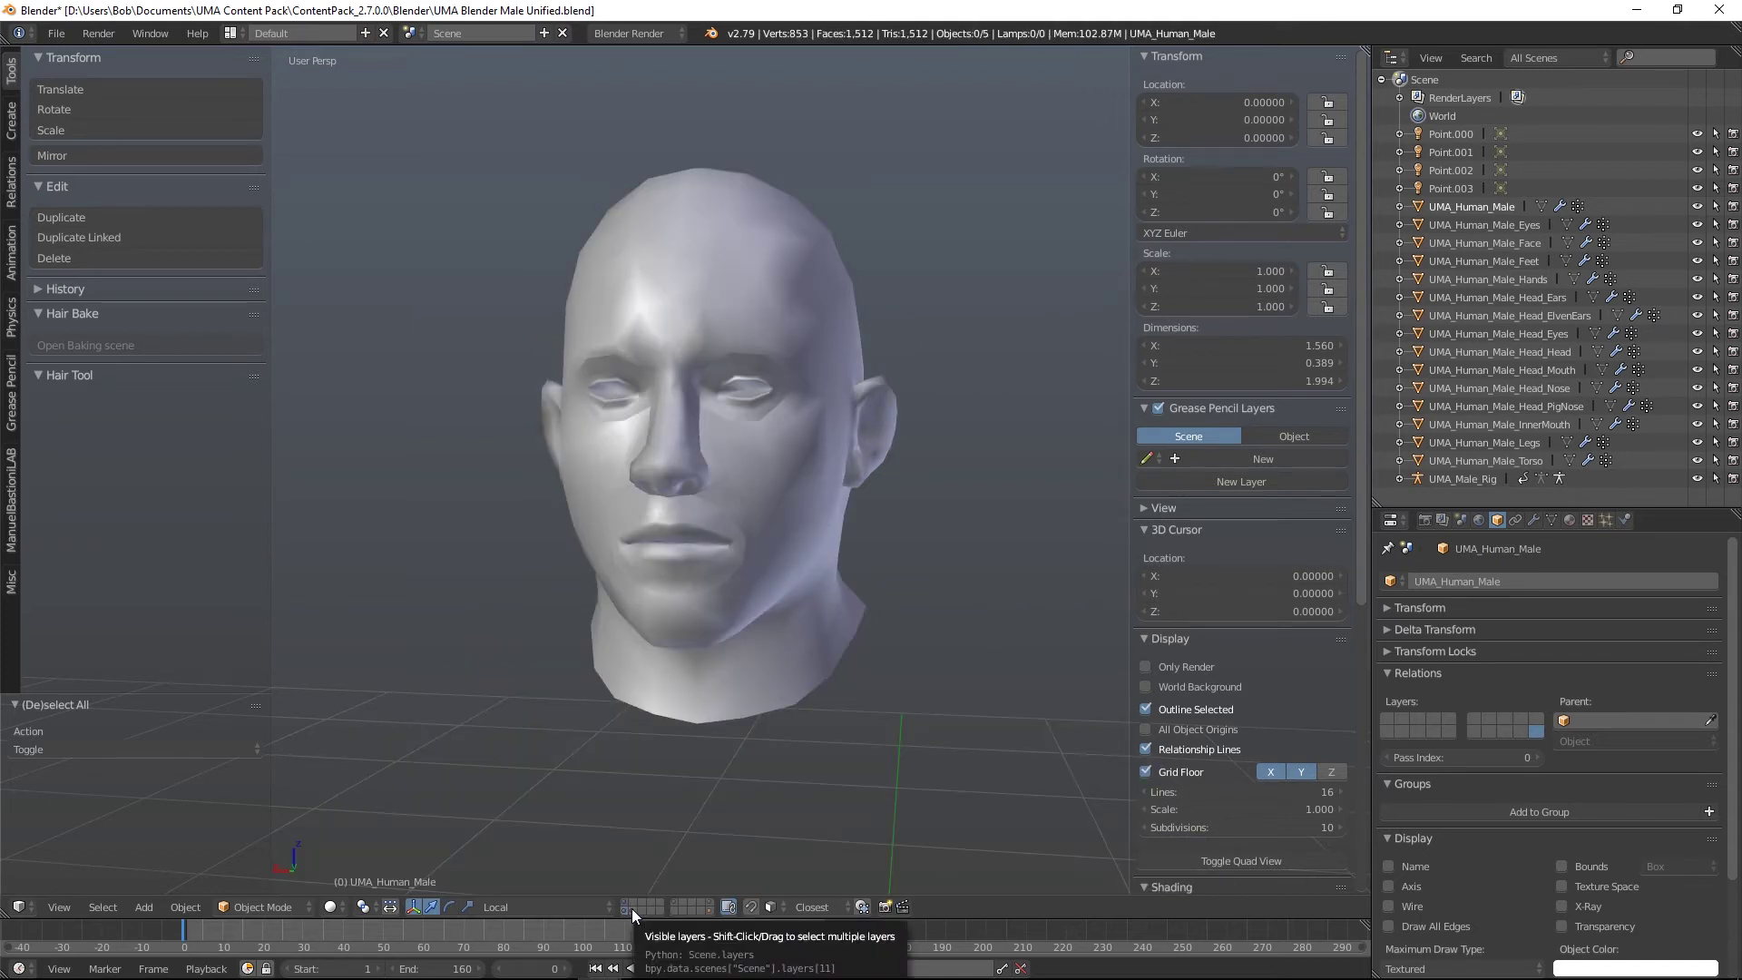
Step: Show the unified mesh layer, the rig layer, then the four-lamp layer alone
click(708, 909)
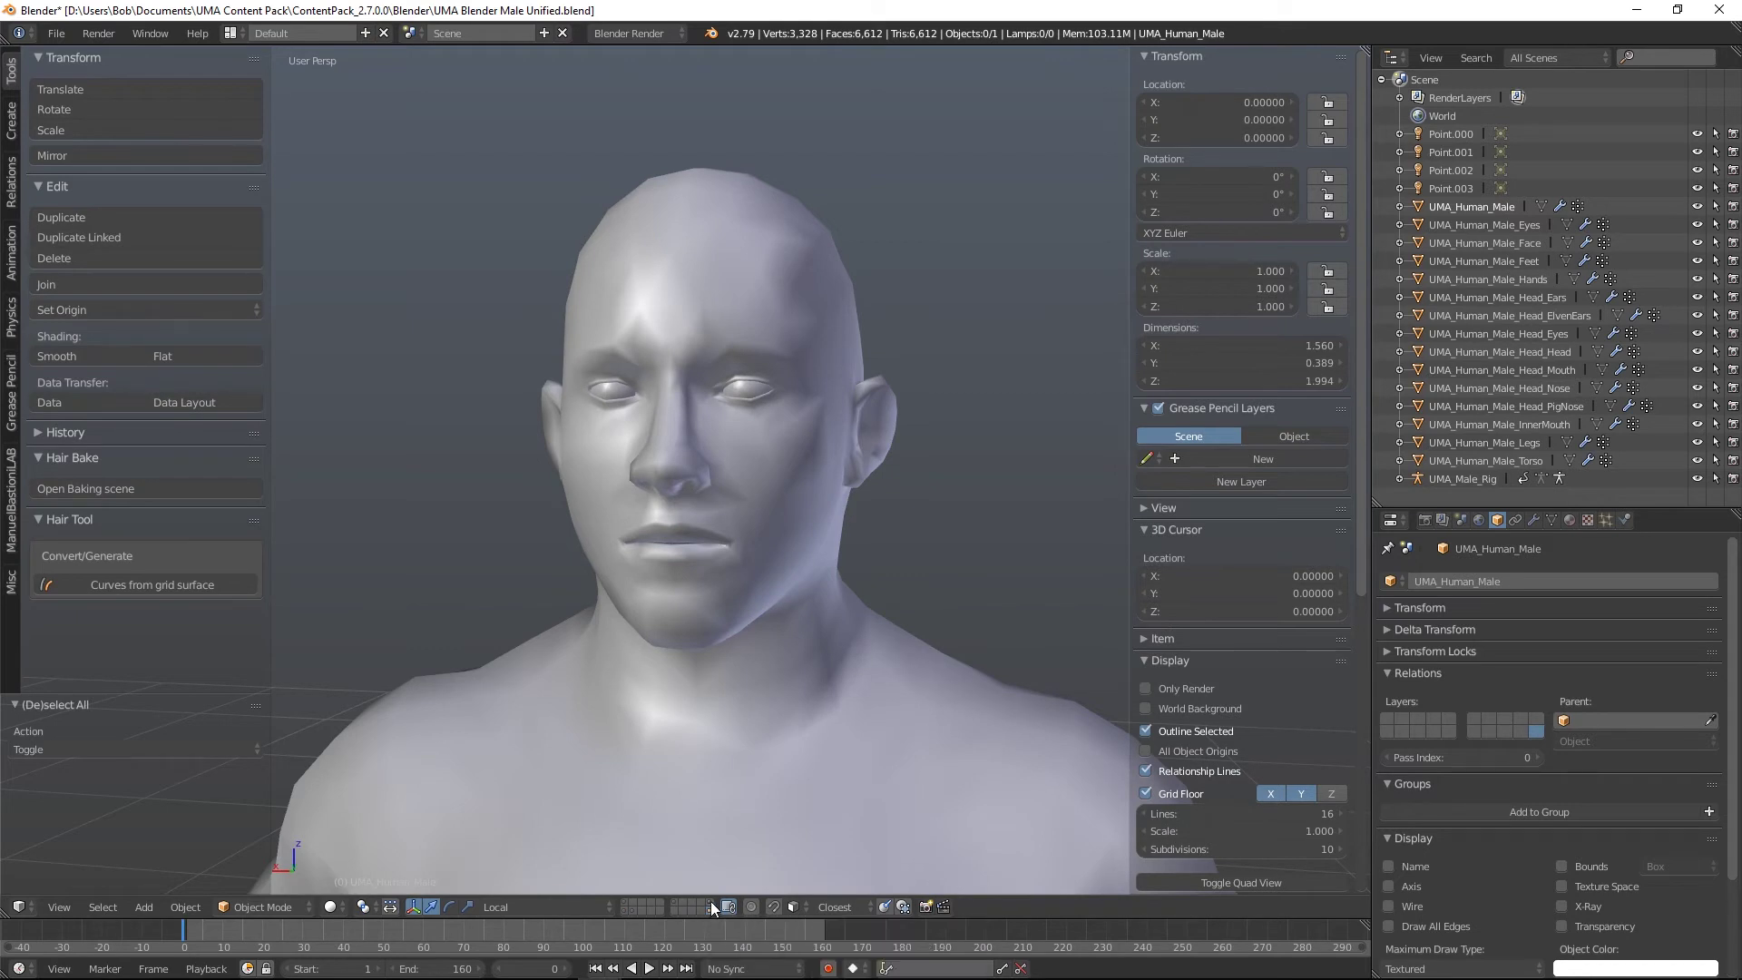
click(710, 901)
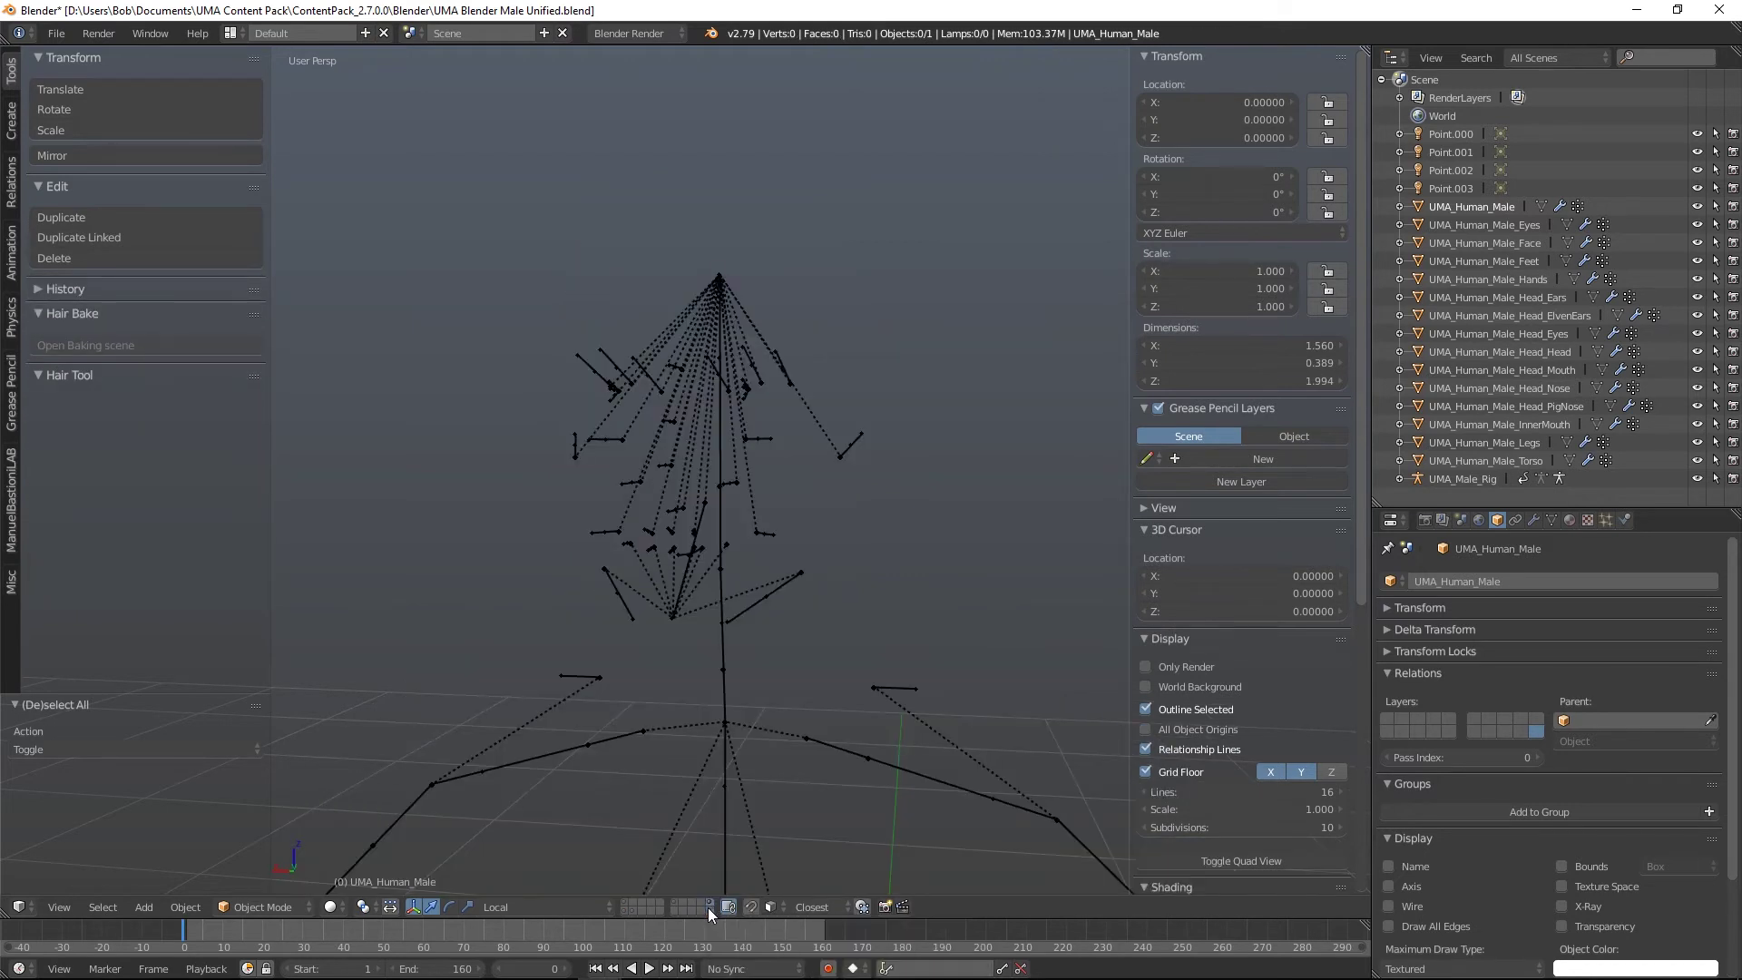
click(707, 907)
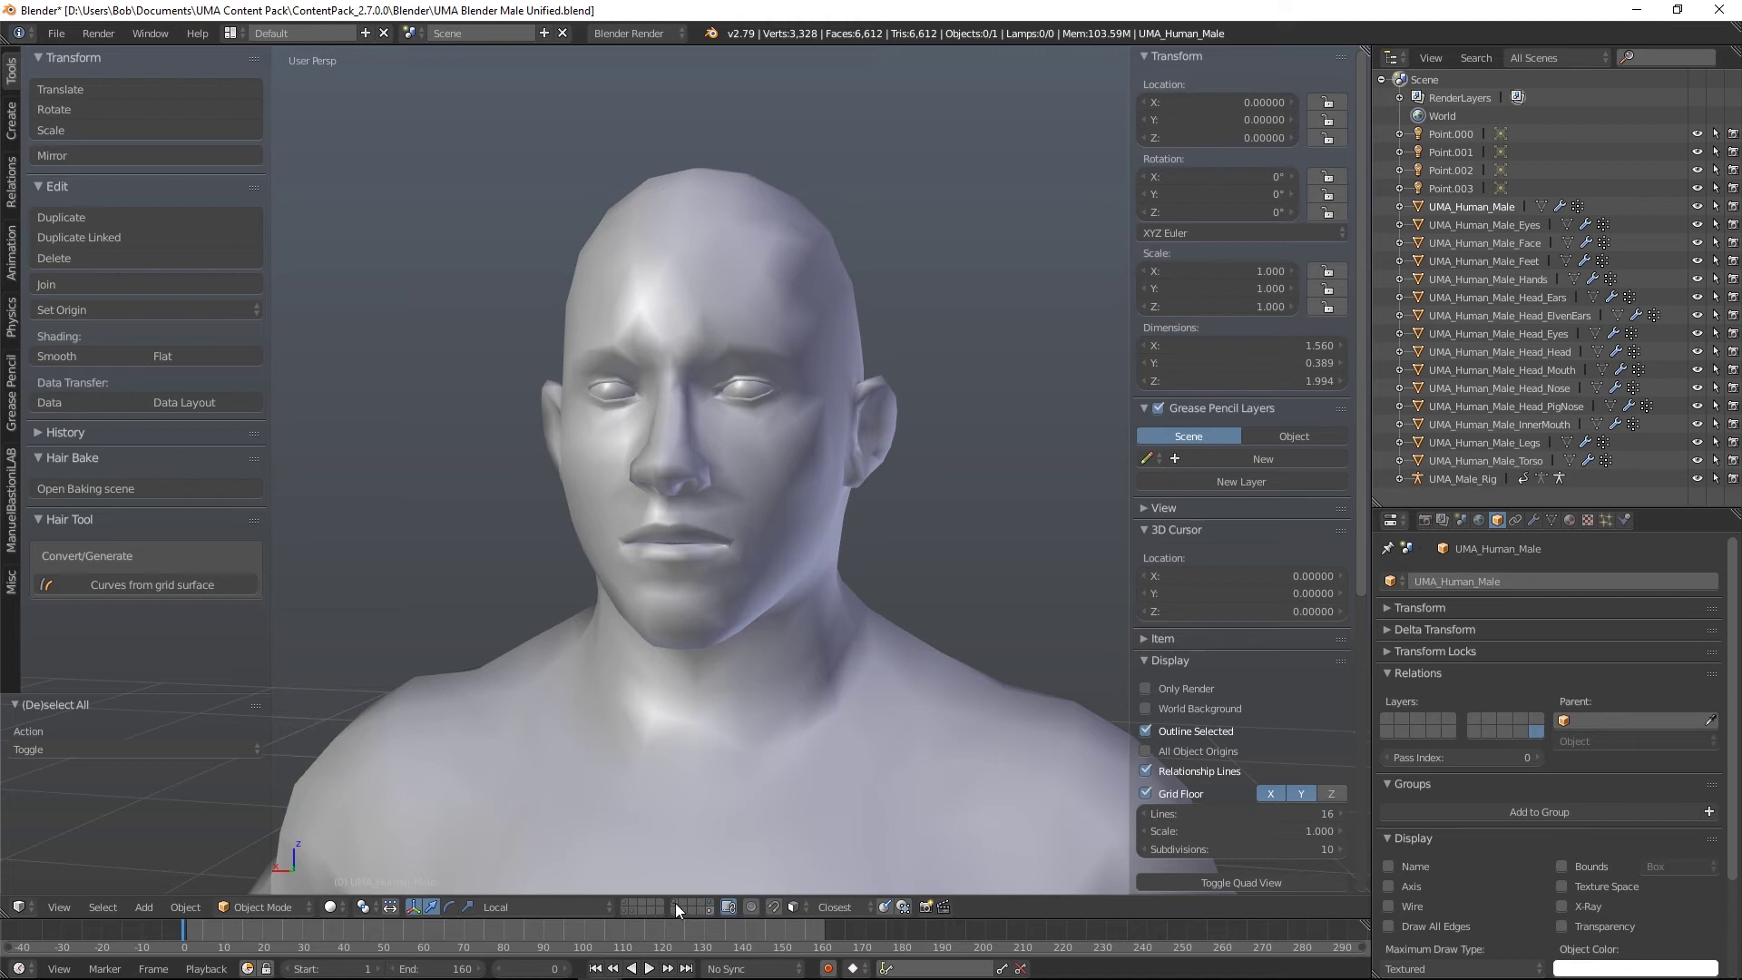
click(673, 902)
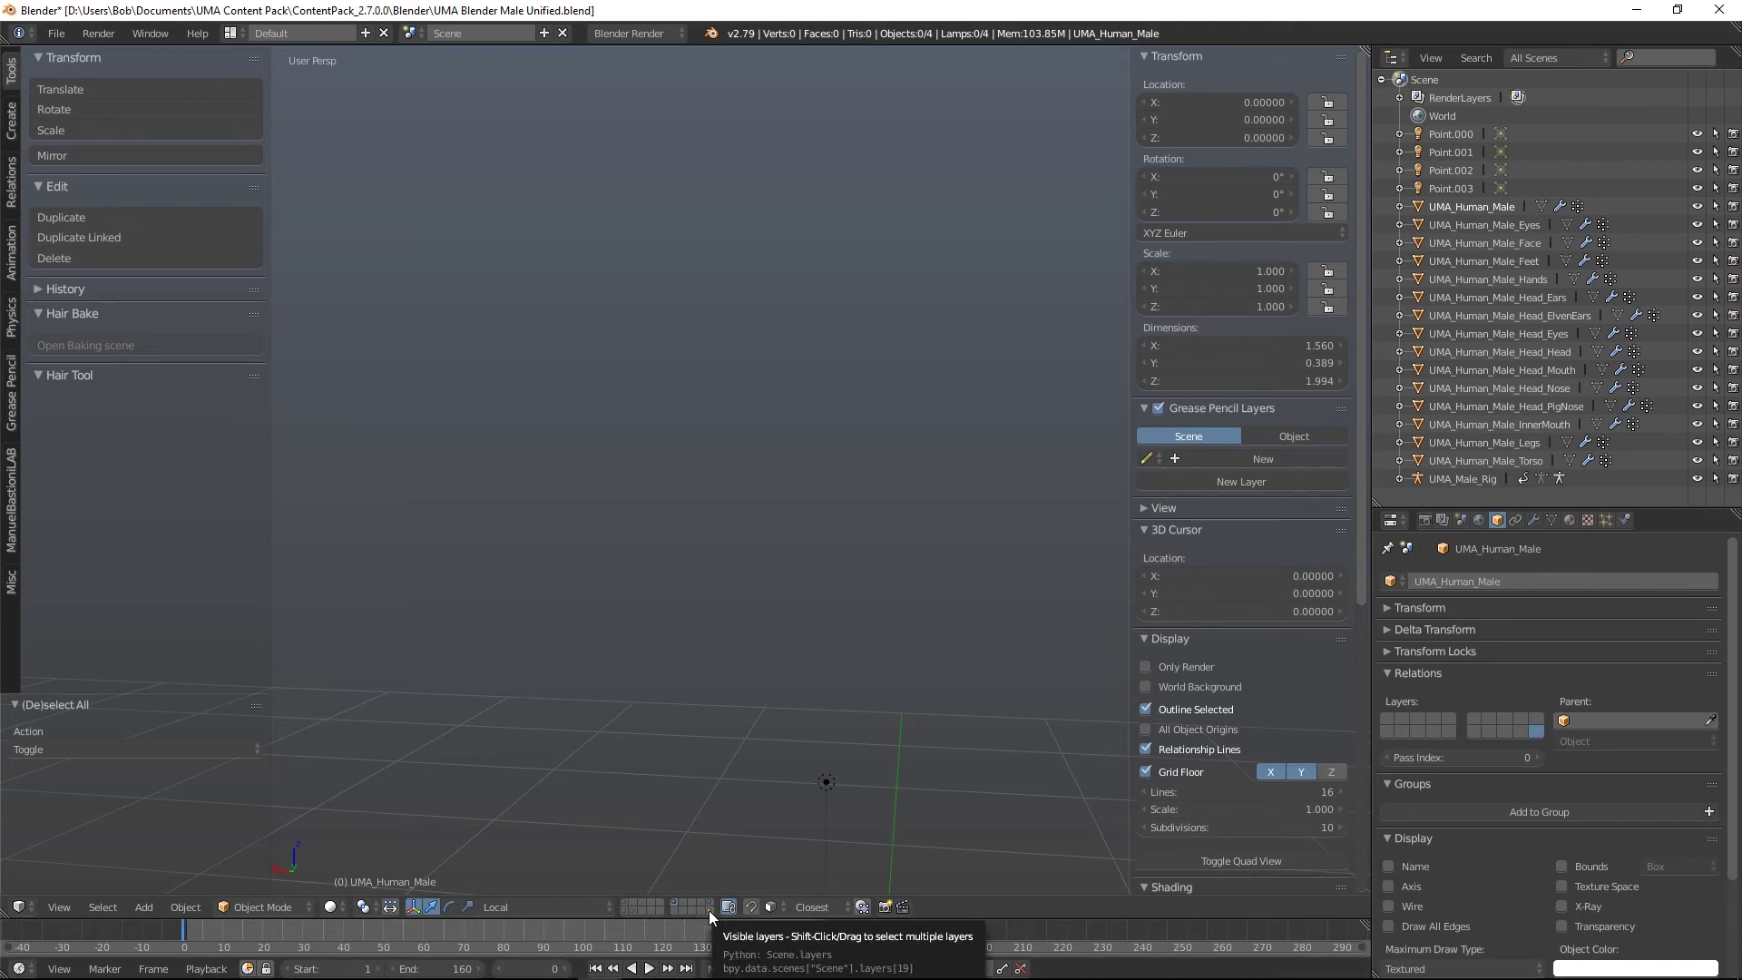
Step: Show the unified mesh in Texture shading with the lamp layer added to light it
click(710, 911)
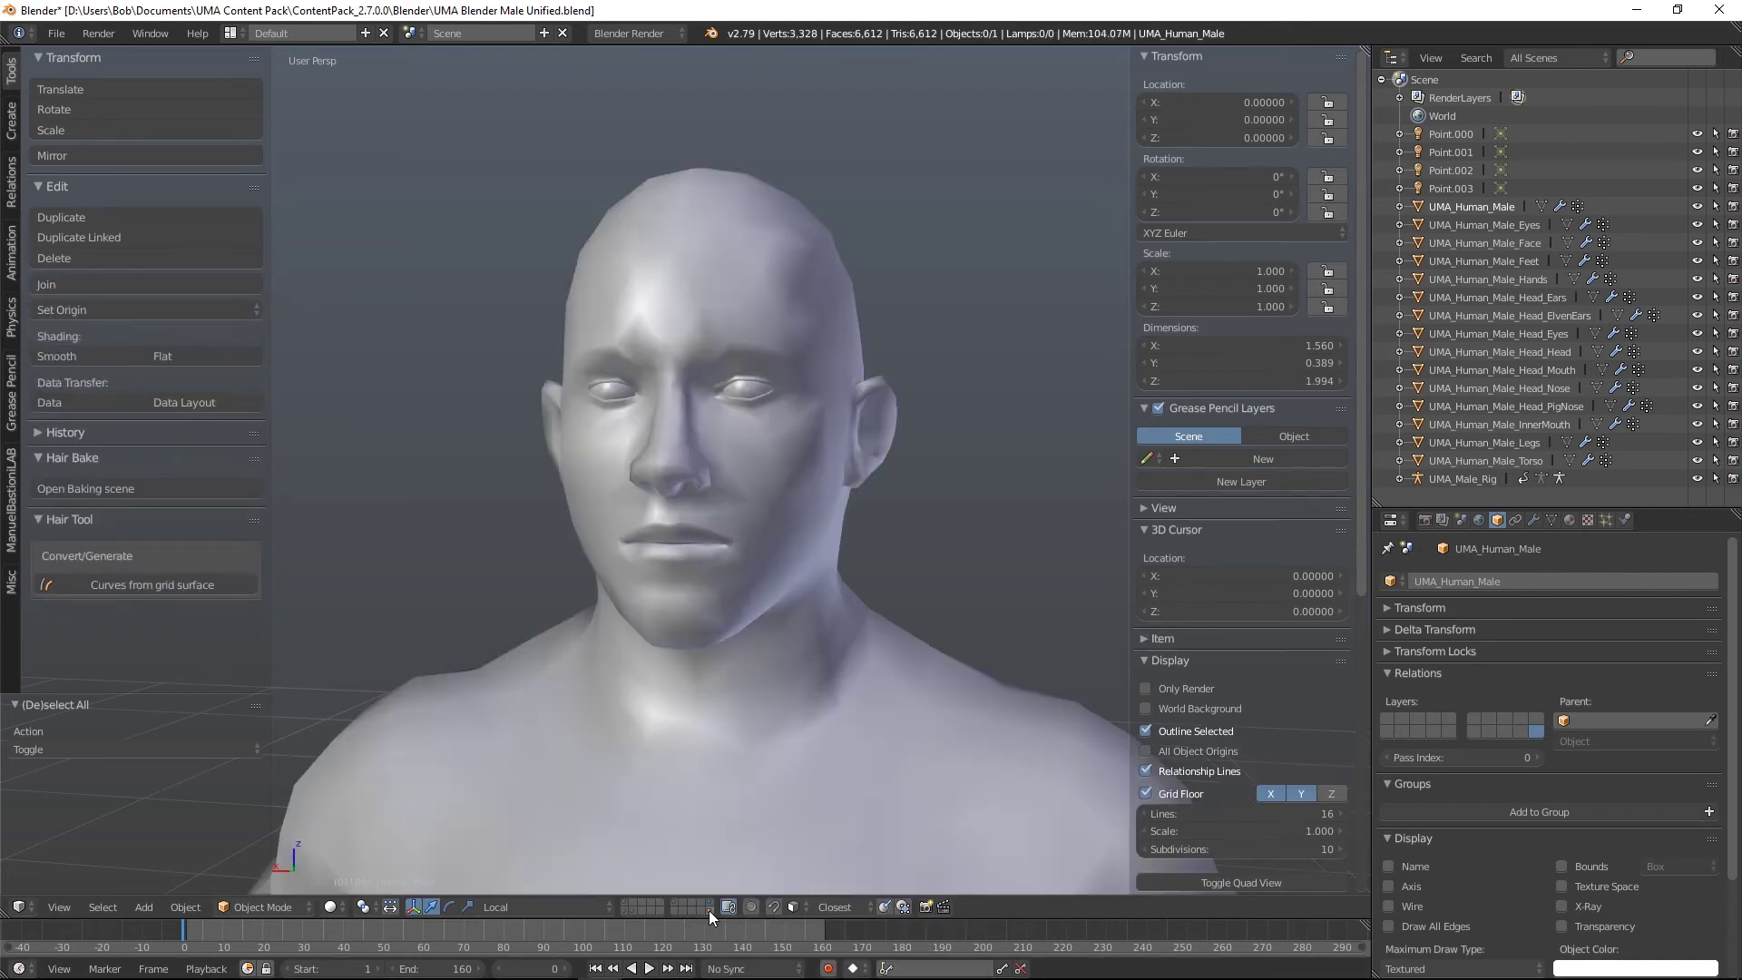
click(330, 907)
click(356, 824)
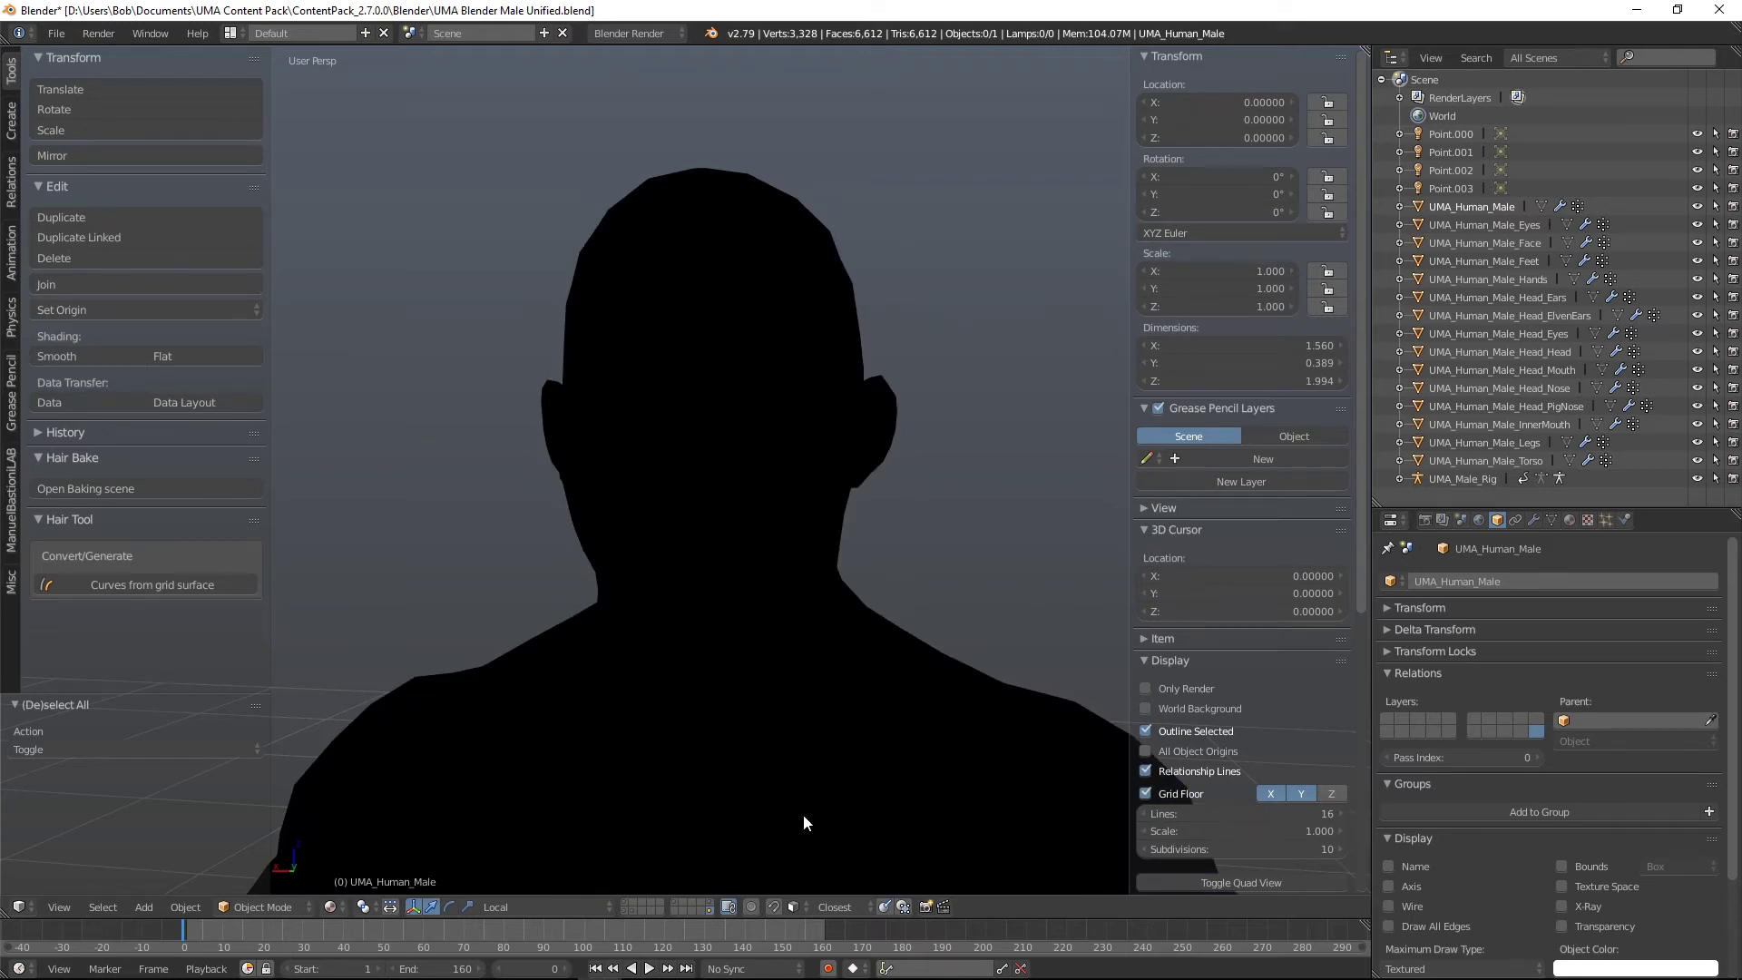
shift+click(674, 902)
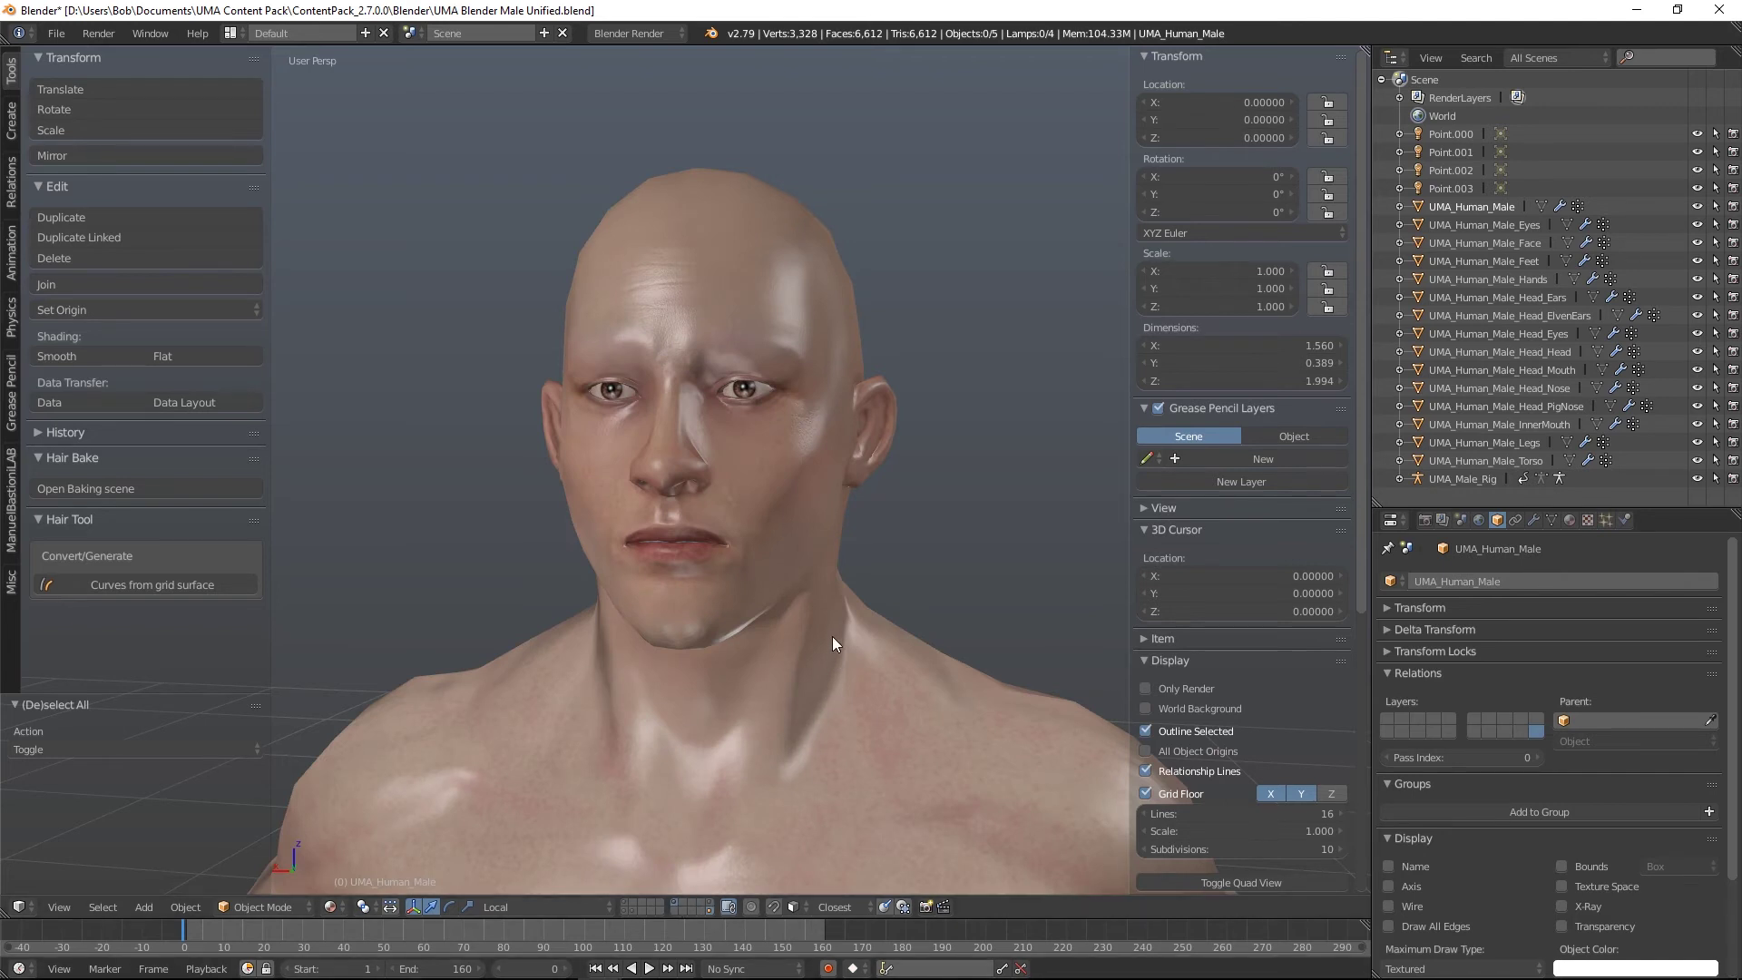
middle_drag(831, 635, 792, 650)
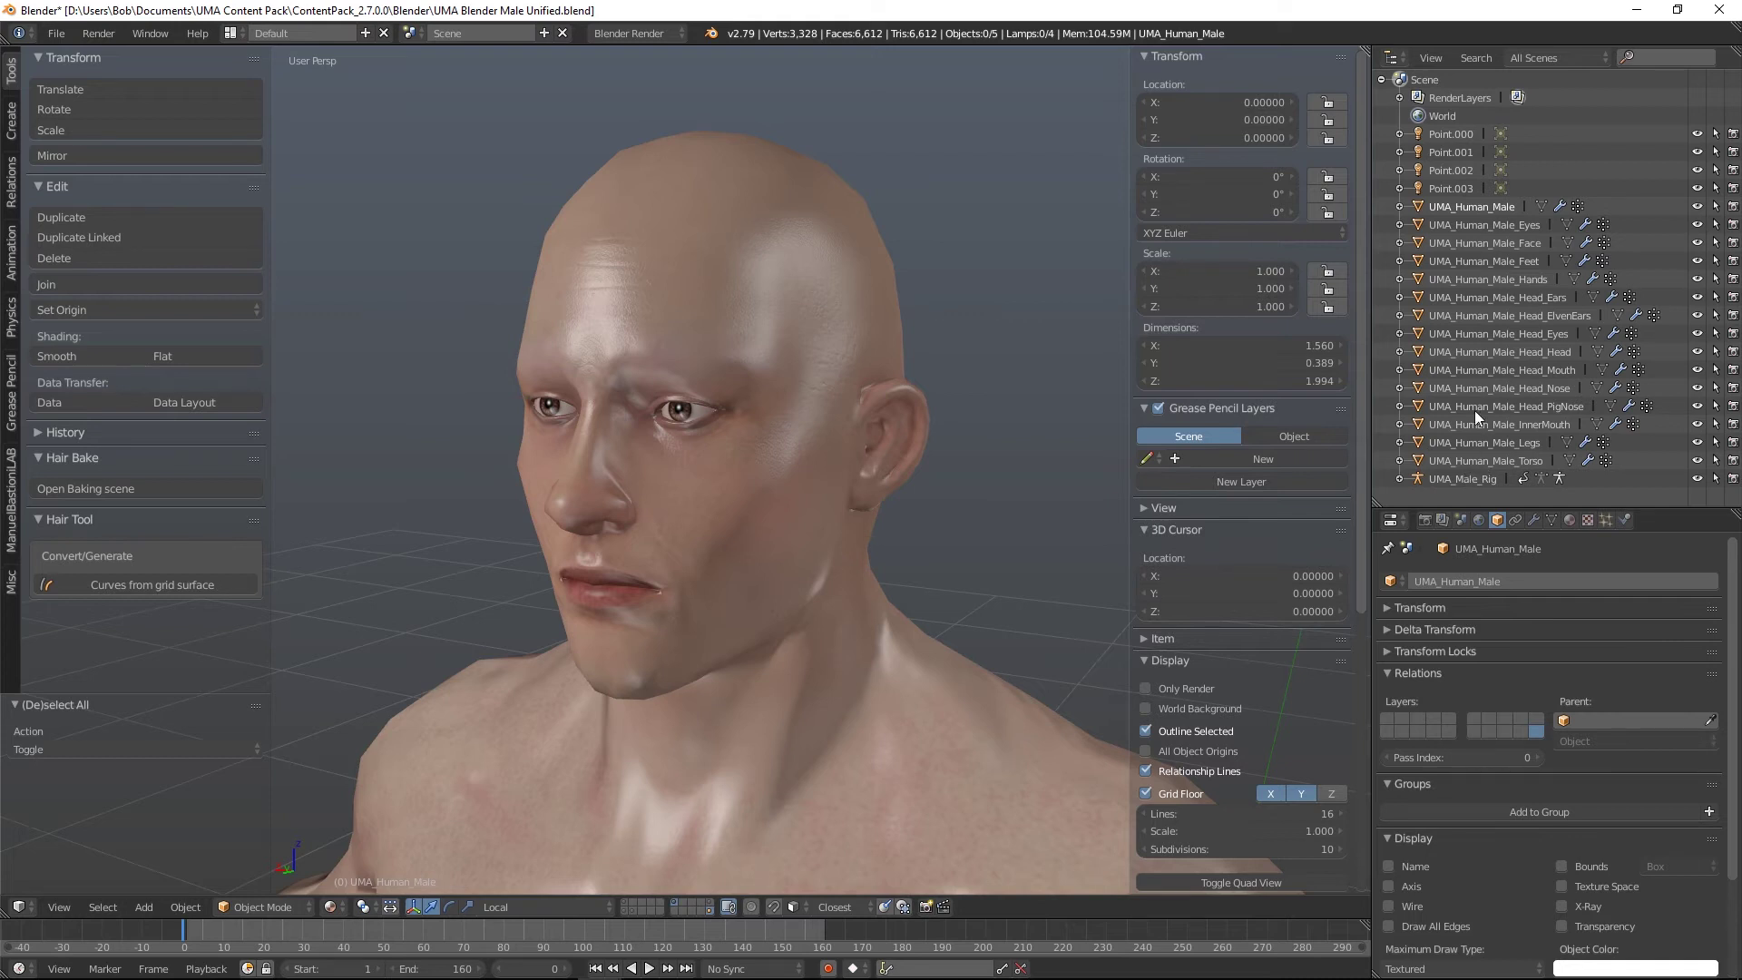
Step: Set the Outliner display mode to Visible Layers
click(1598, 57)
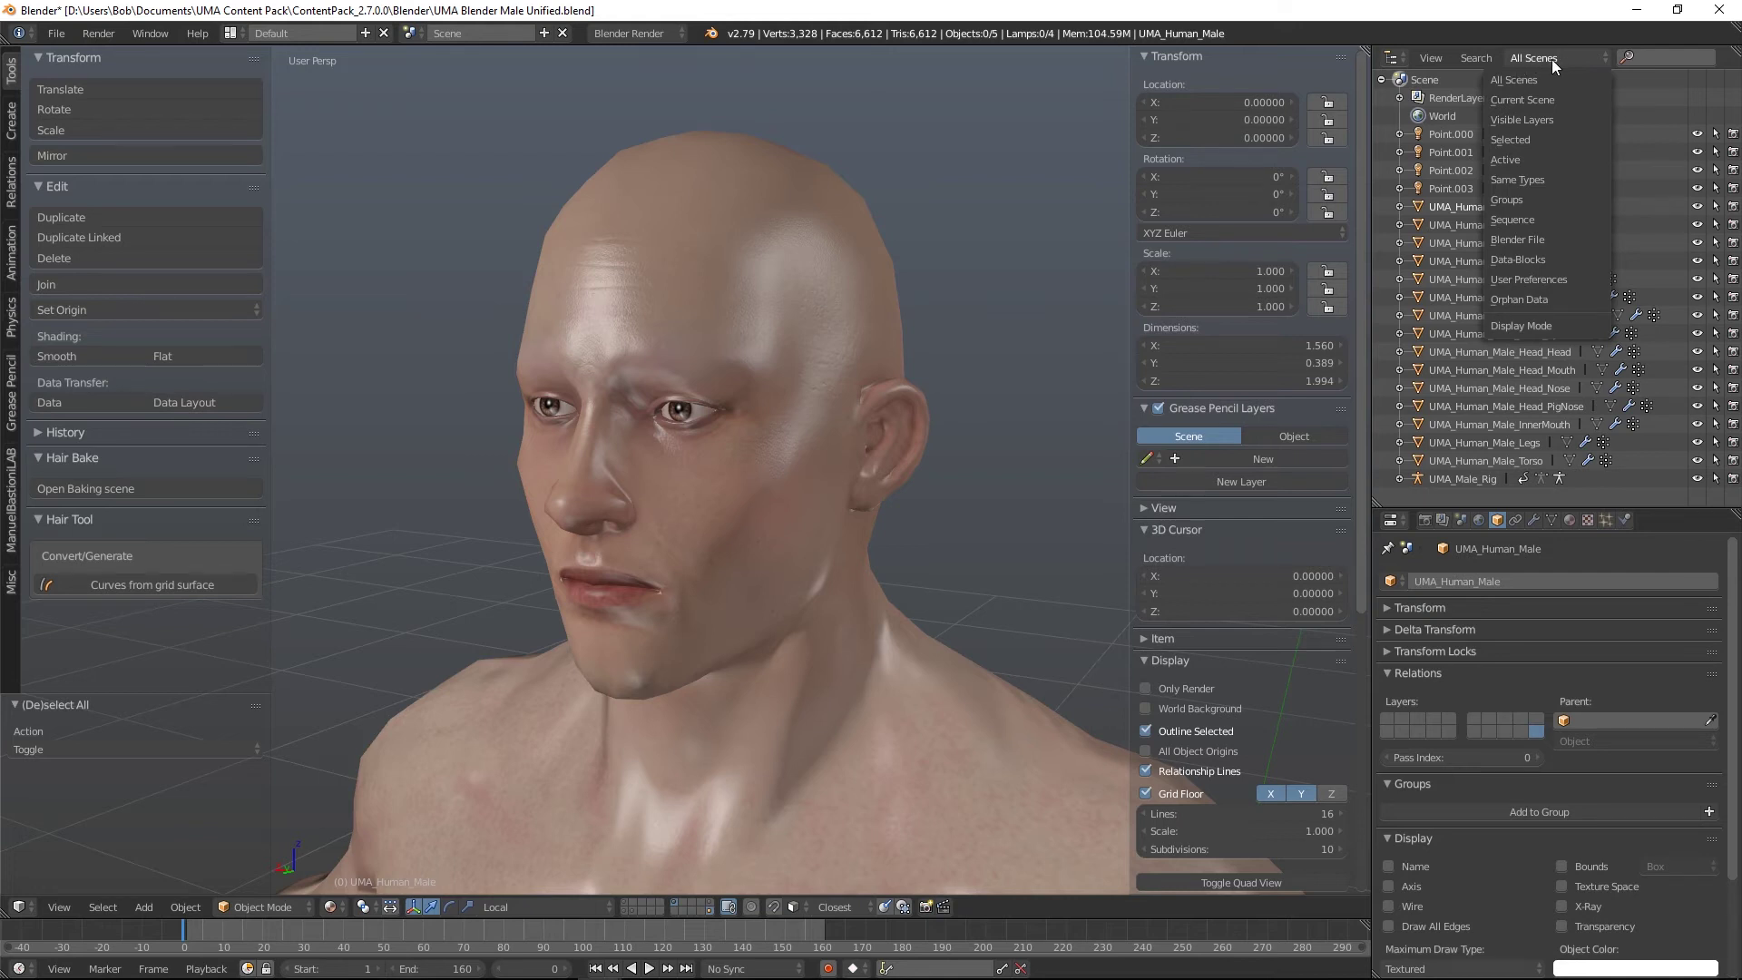
click(1511, 118)
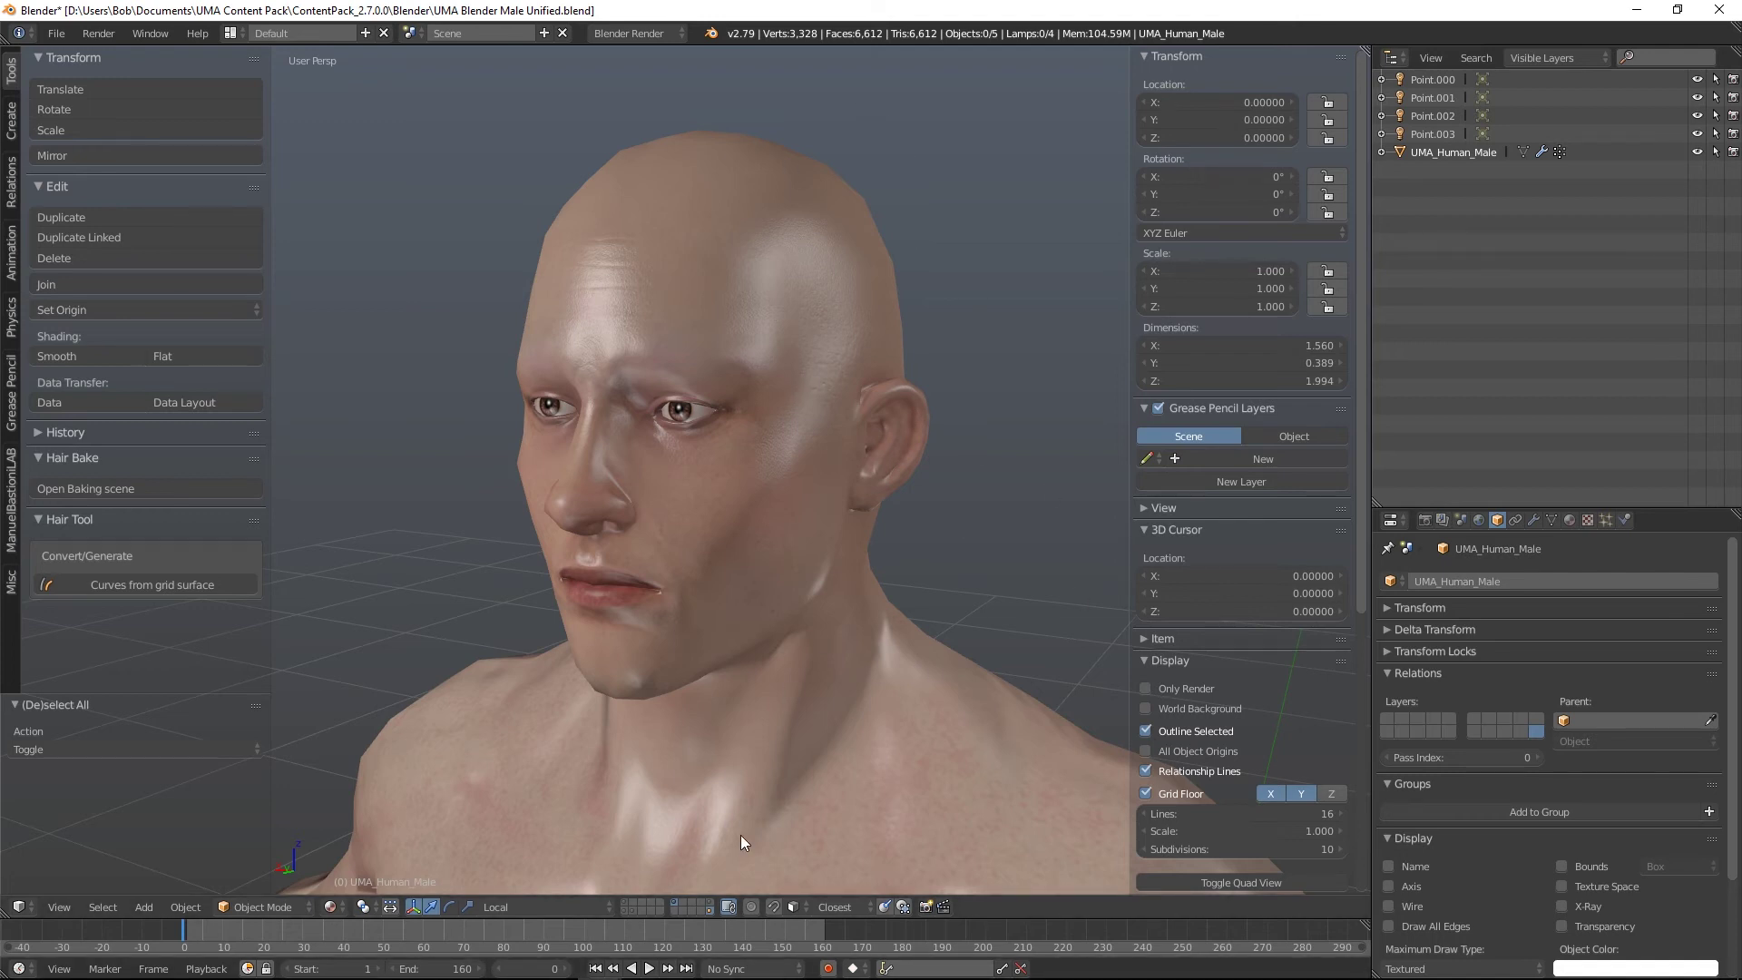
shift+click(710, 902)
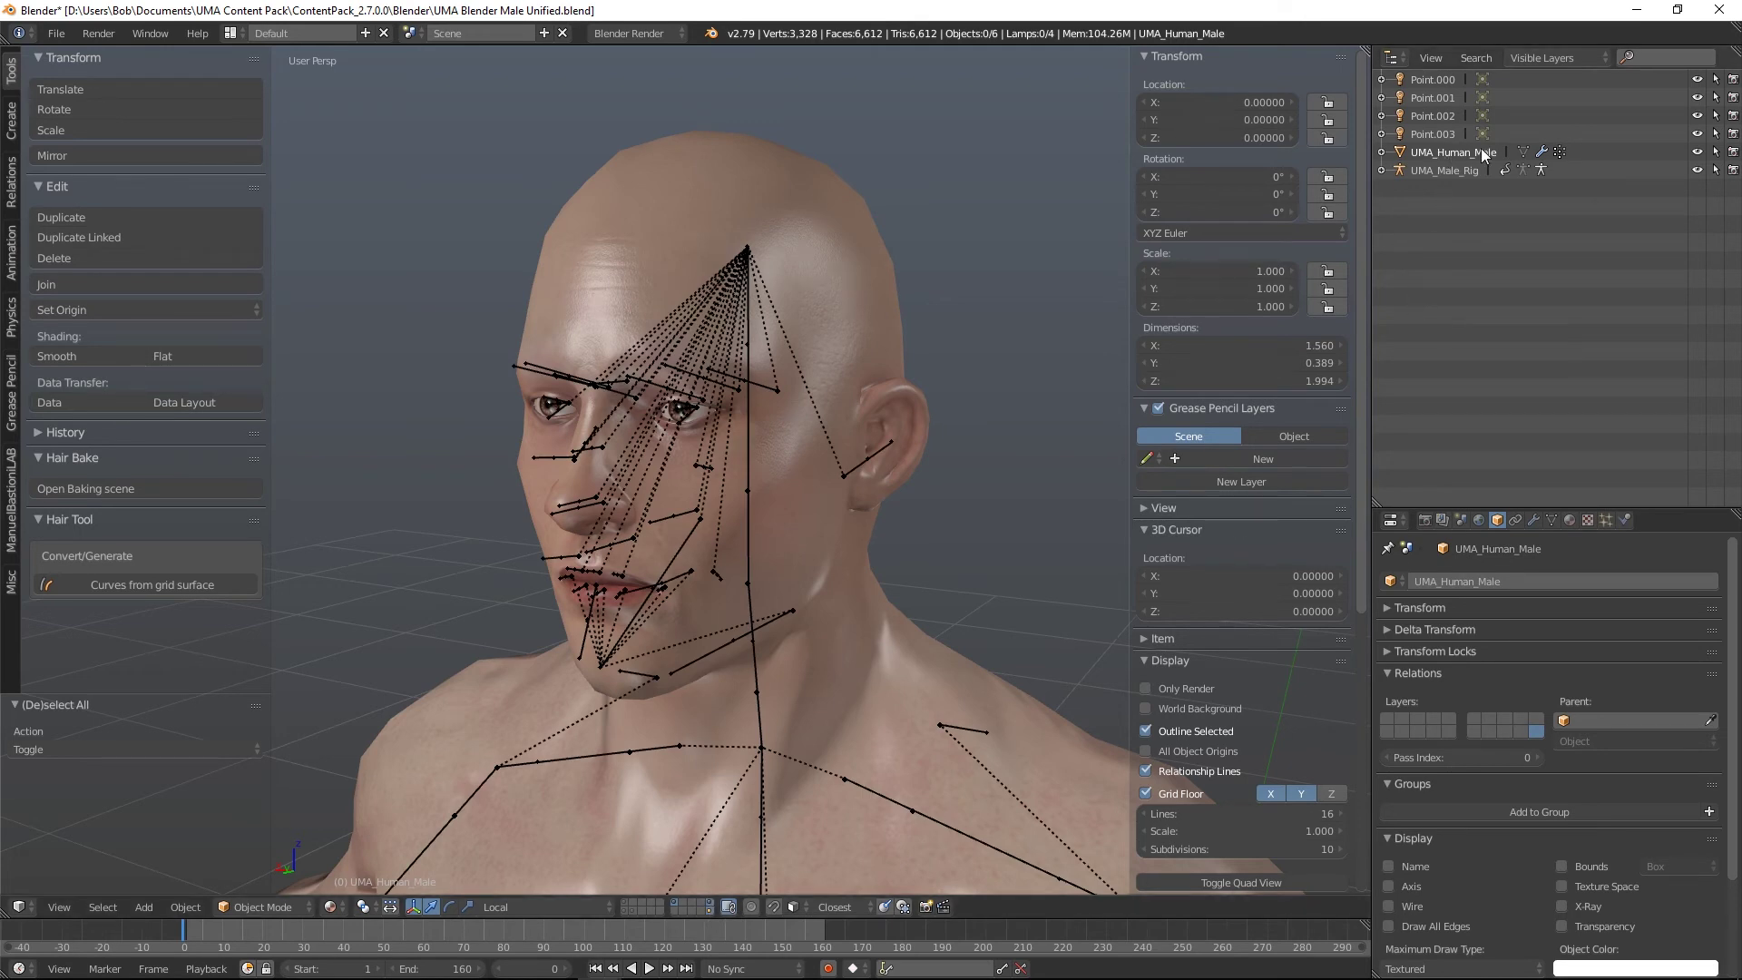
mouse_move(958, 462)
middle_down()
mouse_move(1241, 434)
mouse_move(911, 472)
mouse_move(976, 462)
middle_up()
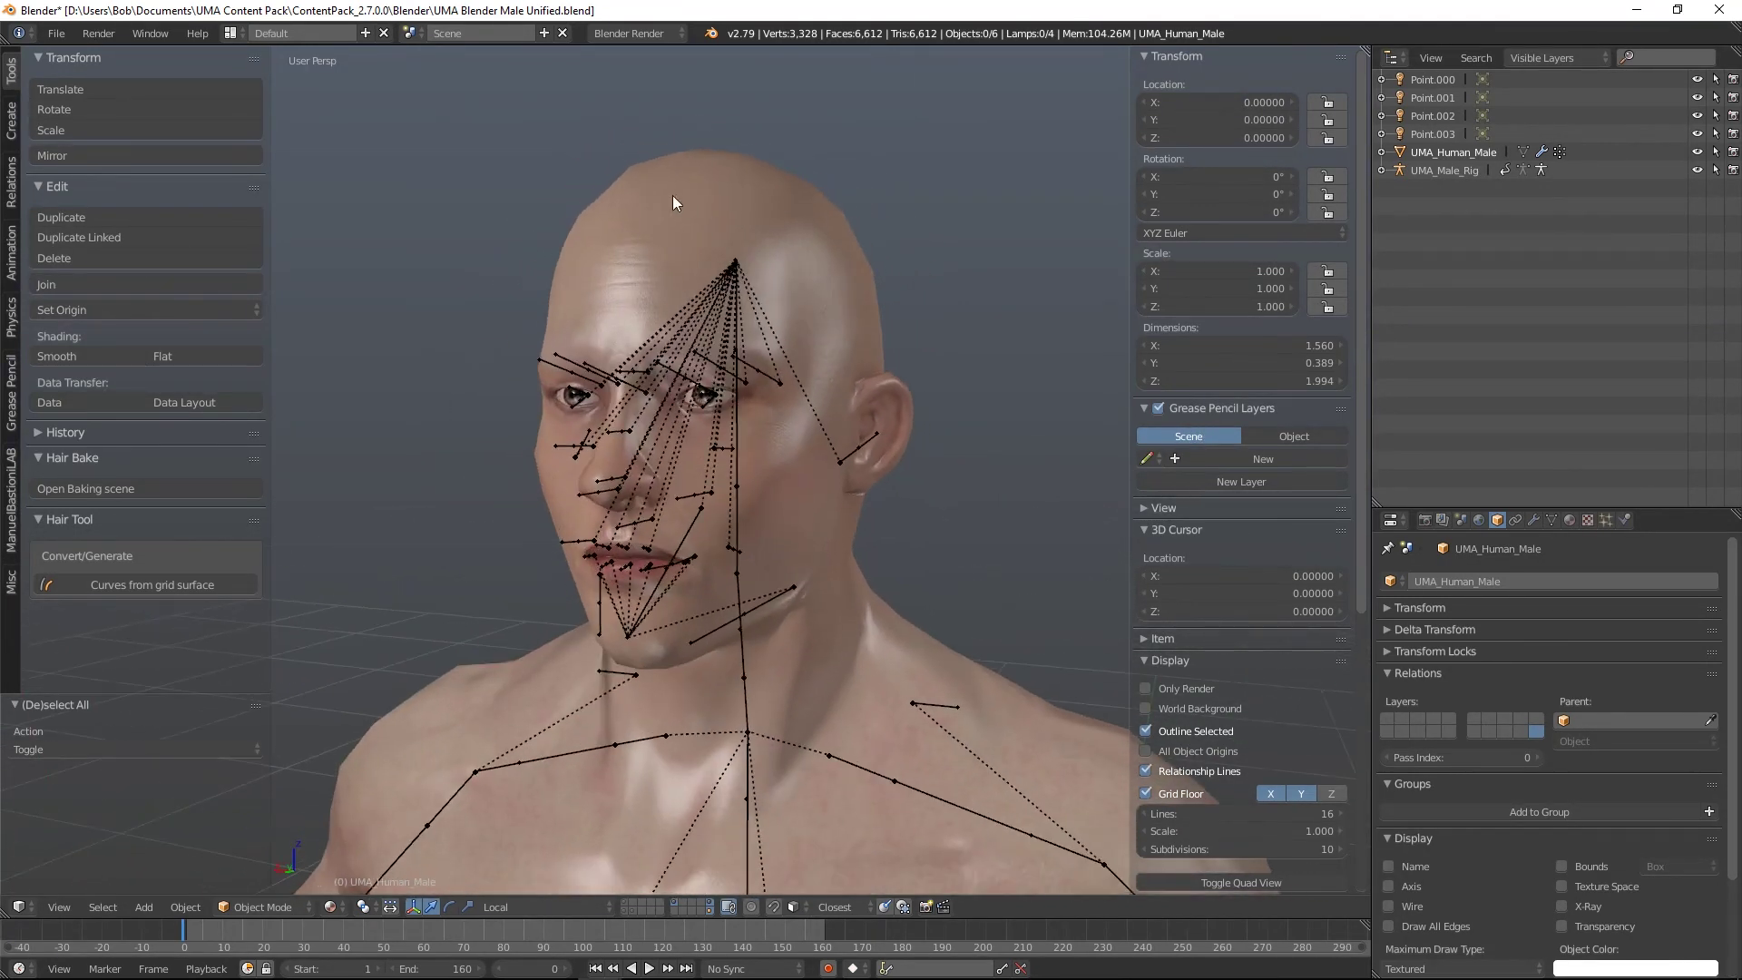
click(709, 901)
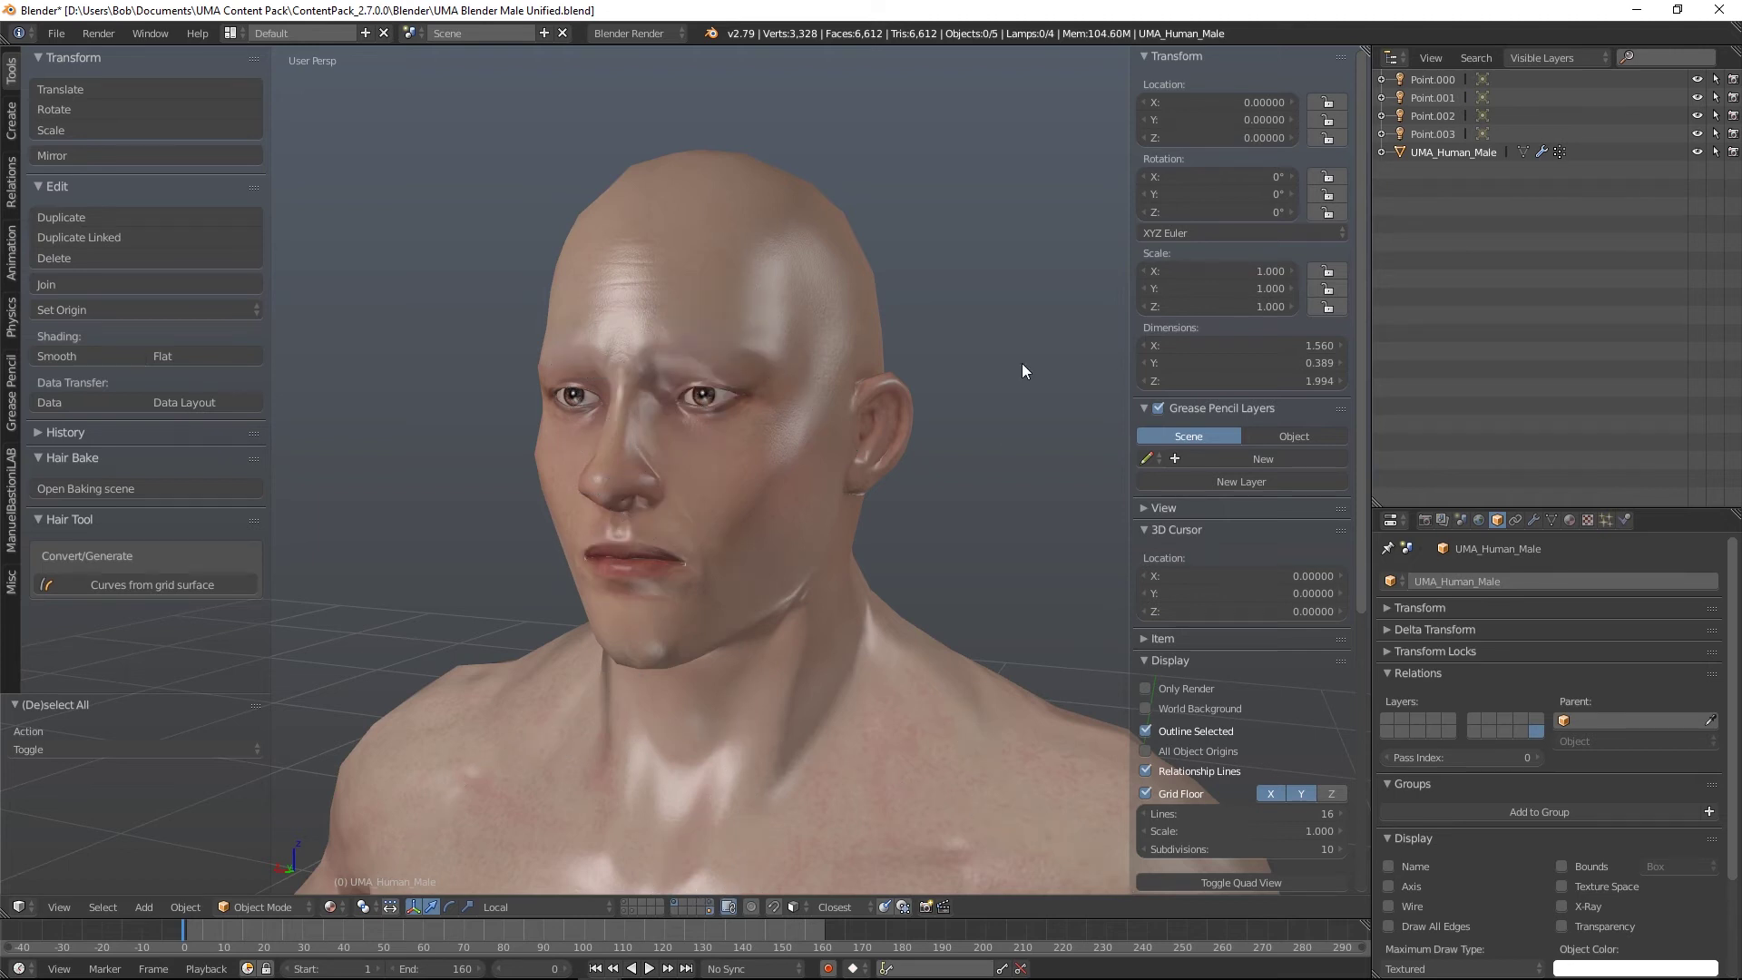
mouse_move(1020, 401)
middle_down()
mouse_move(1084, 407)
mouse_move(1014, 408)
middle_up()
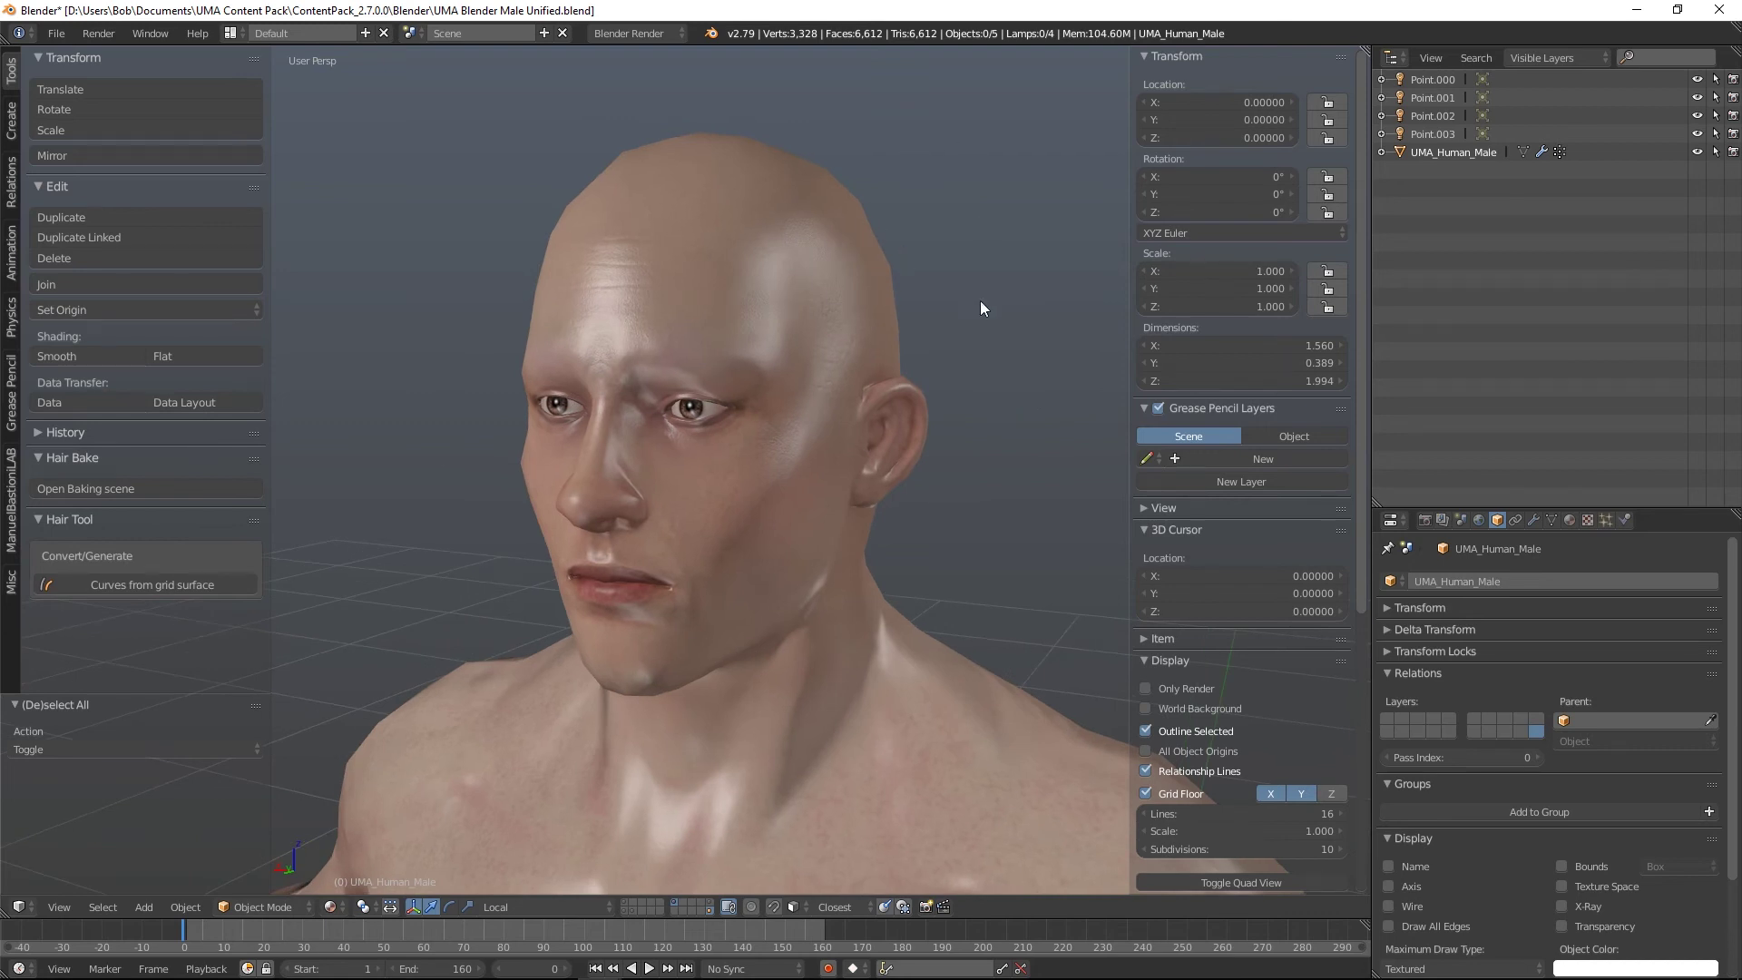
middle_drag(981, 302, 840, 247)
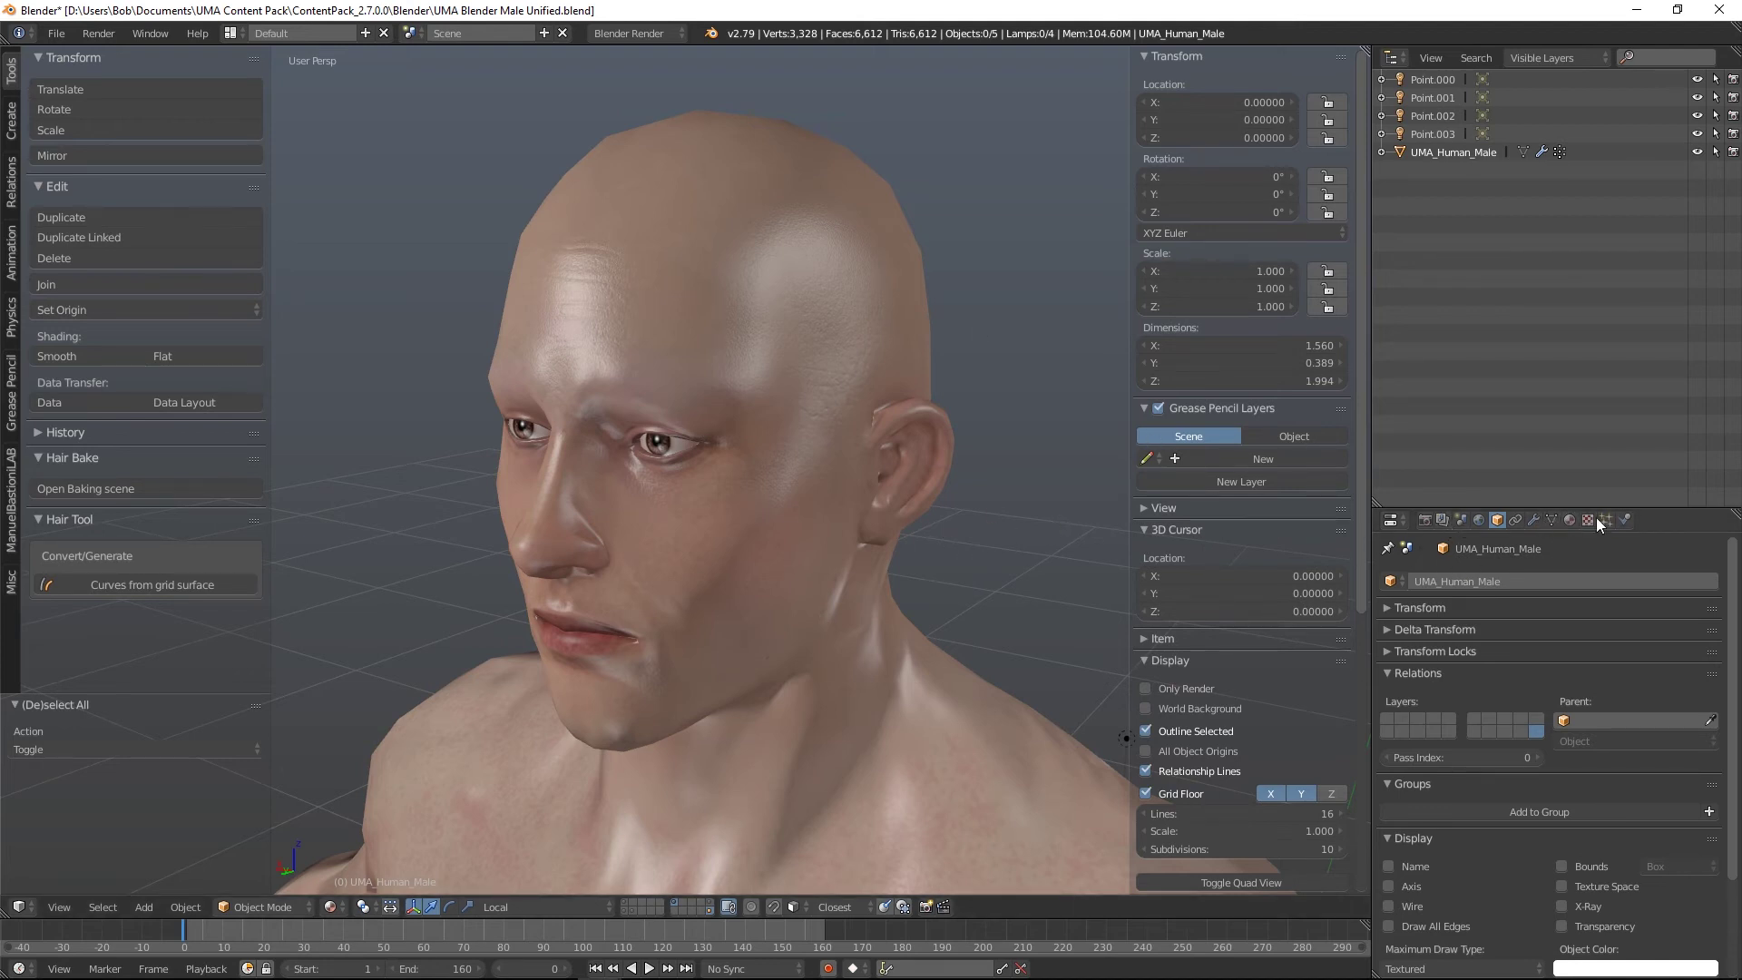
Step: Select the unified male mesh and open its material properties
right_click(771, 234)
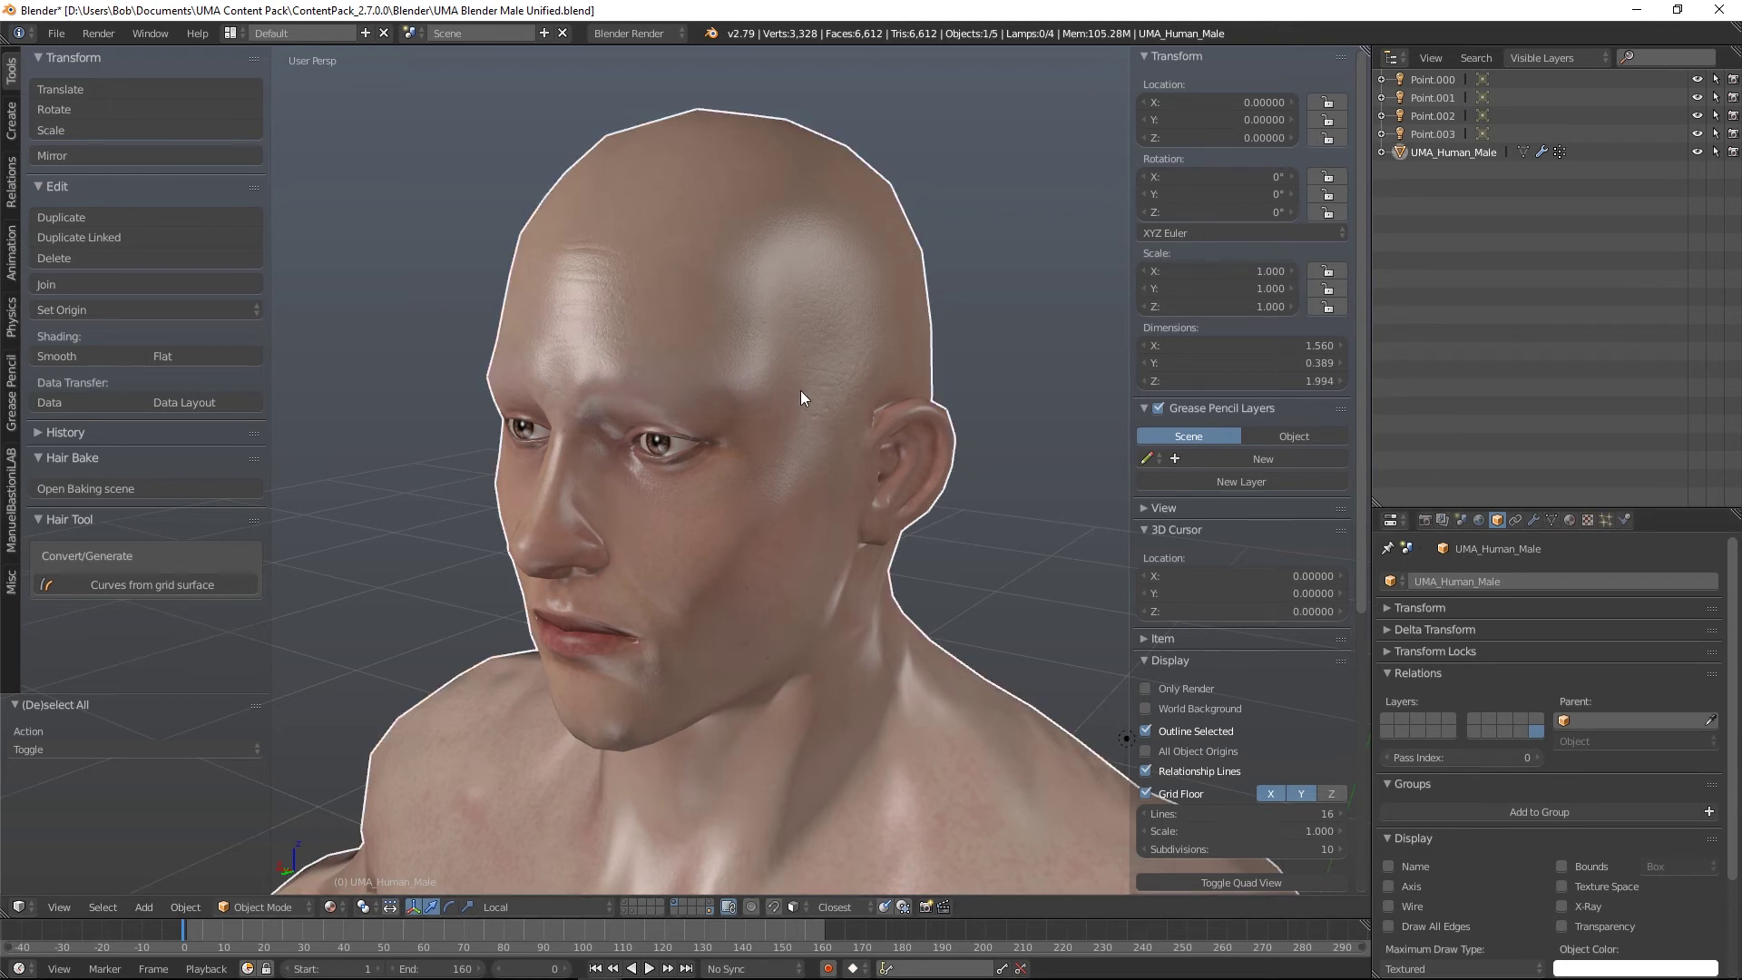
click(1570, 519)
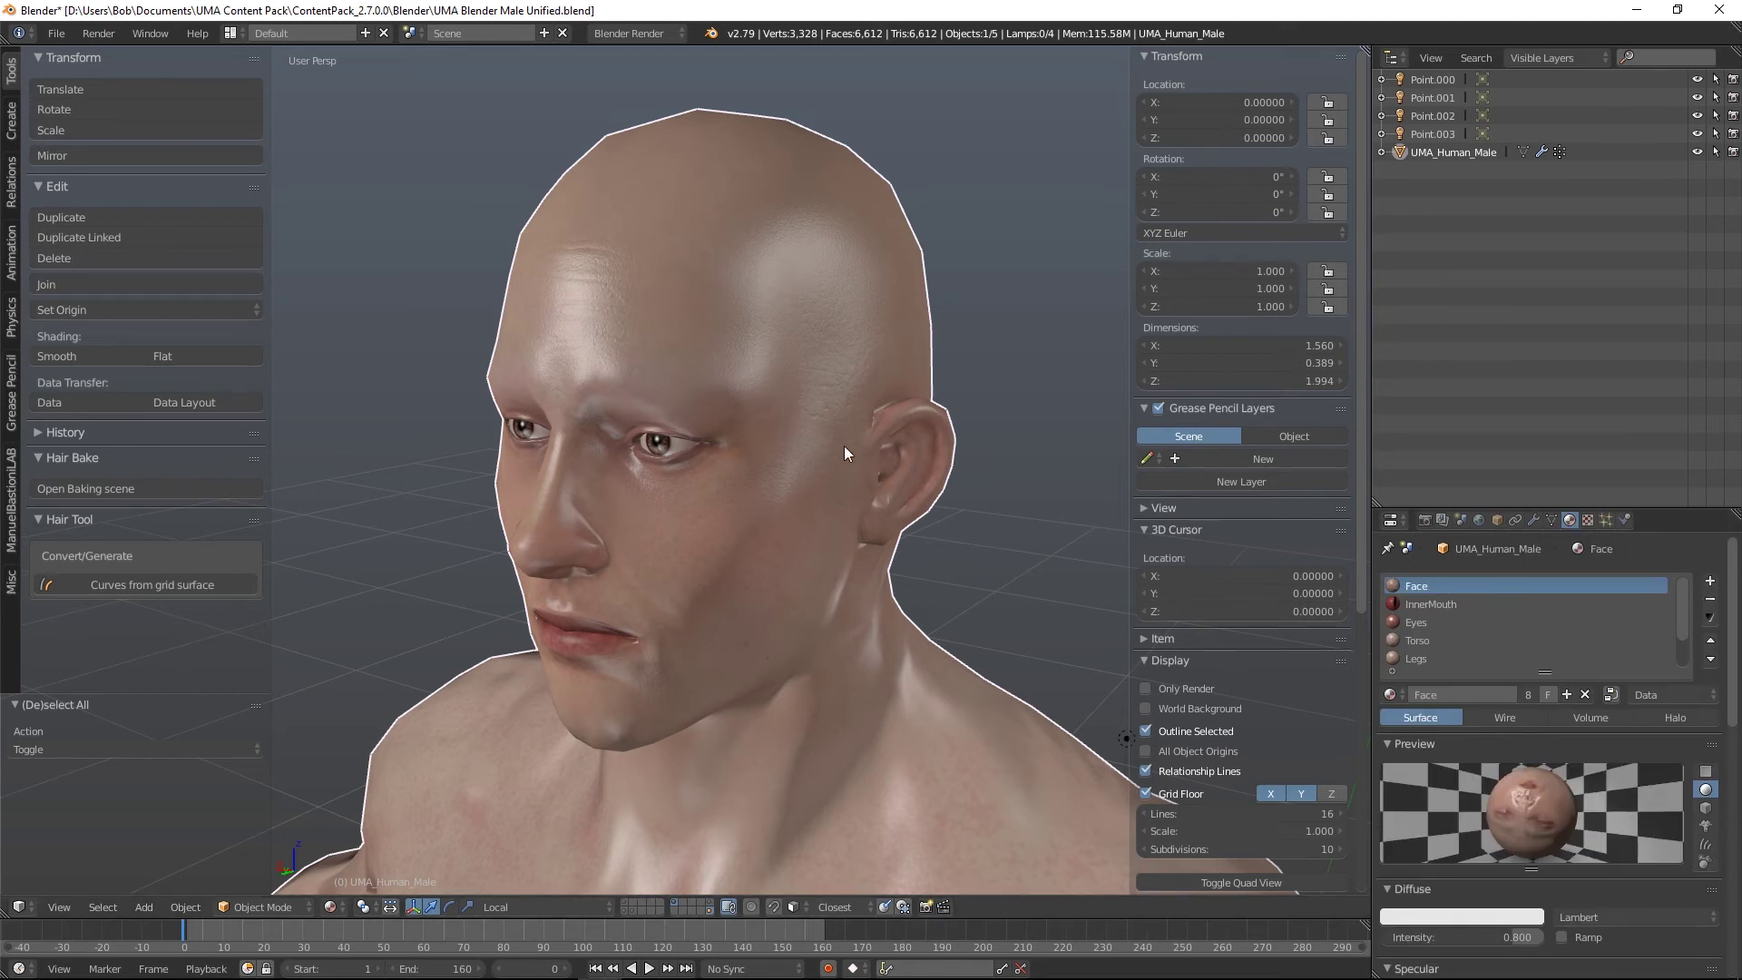
shift+middle_drag(894, 581, 846, 525)
scroll(872, 526, down, 4)
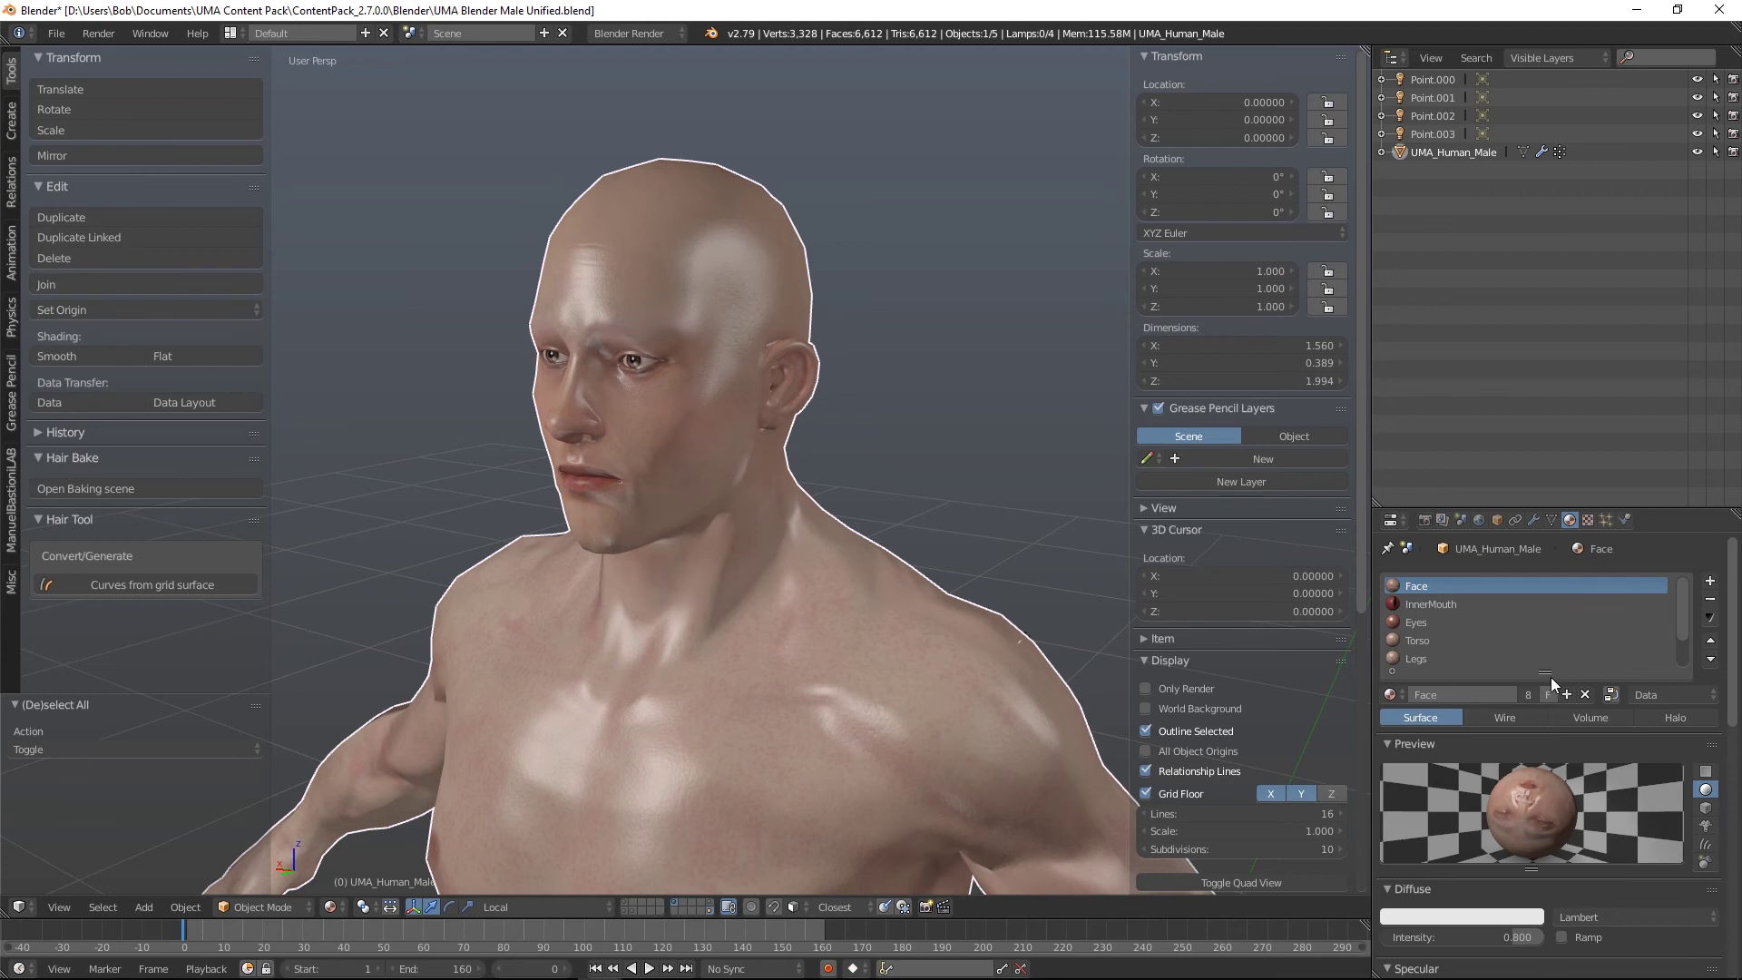
Step: Enlarge the material list, step through InnerMouth, Eyes, Torso, Legs, Hands and Feet, ending on Face
drag(1550, 677, 1550, 746)
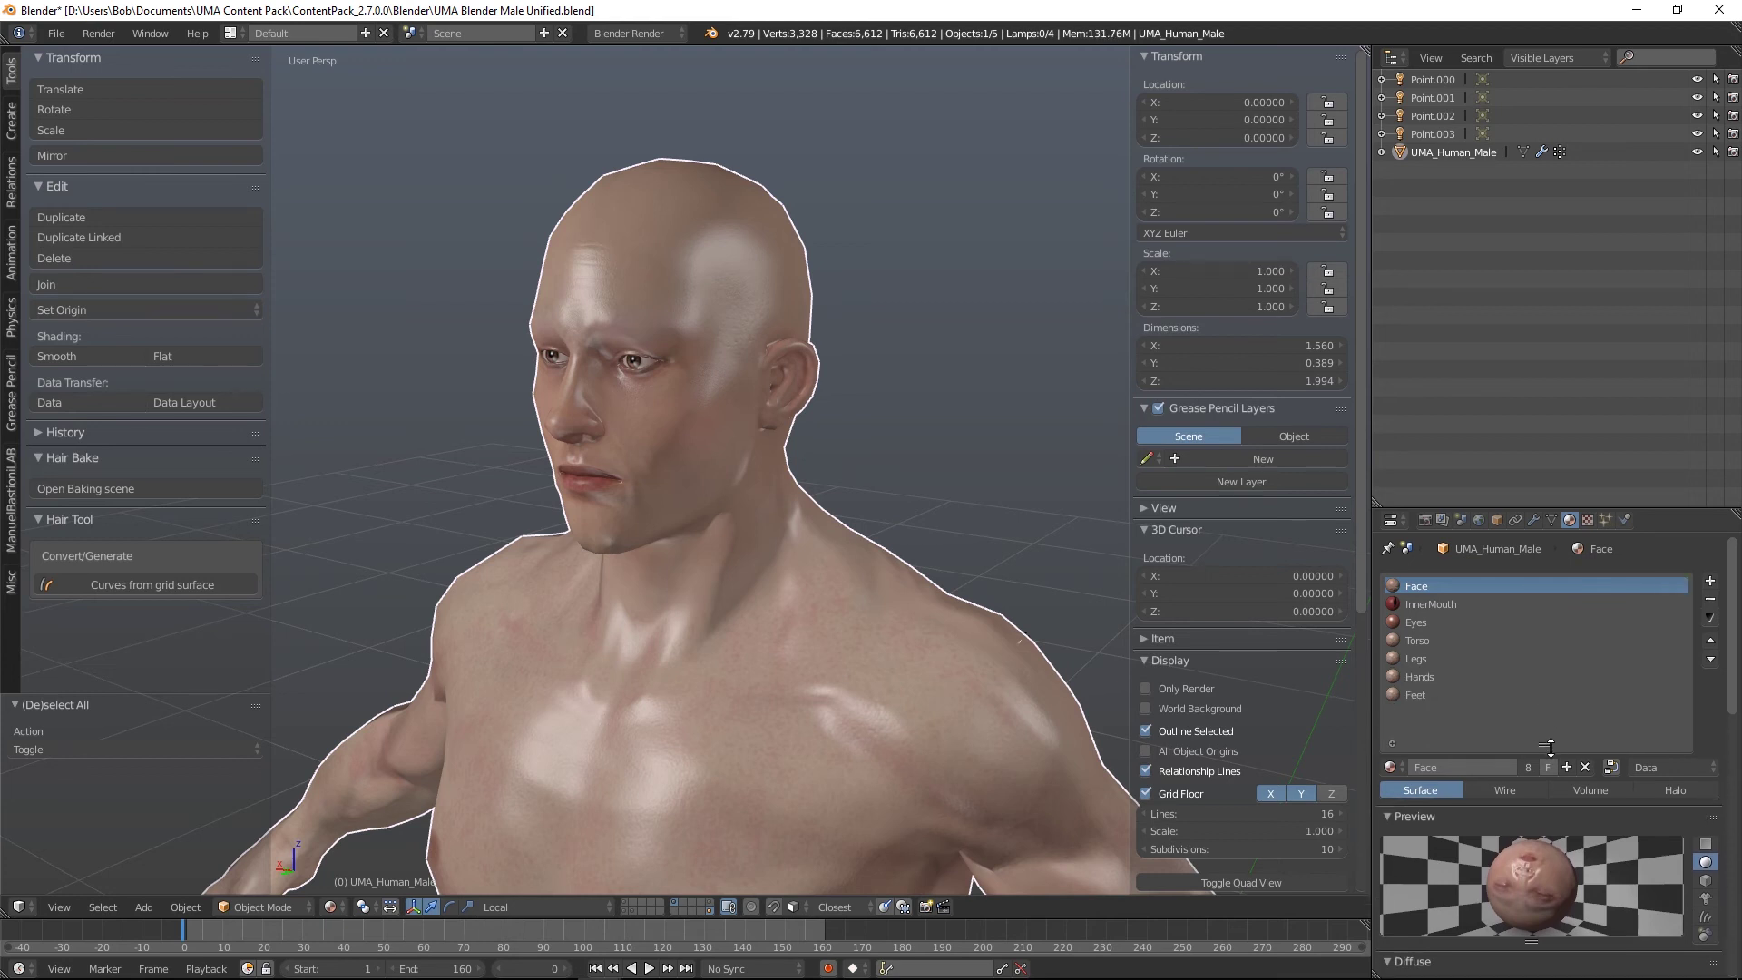
click(1432, 605)
click(1421, 624)
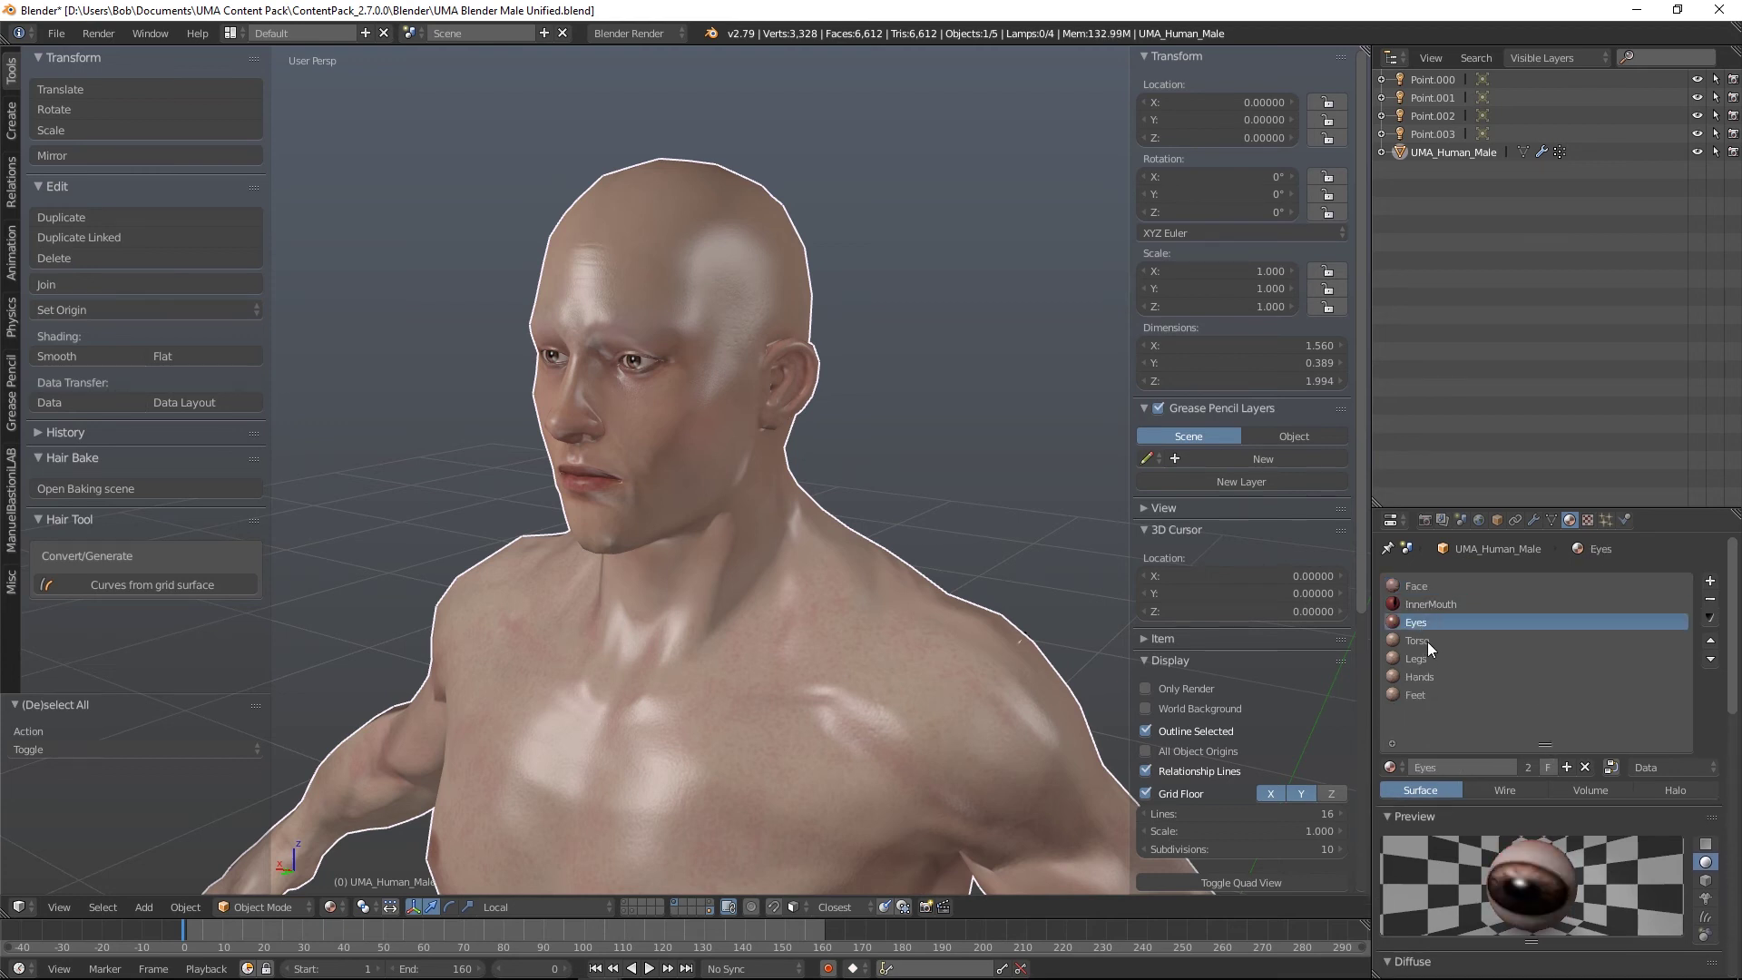
click(1428, 641)
click(1430, 659)
click(1428, 677)
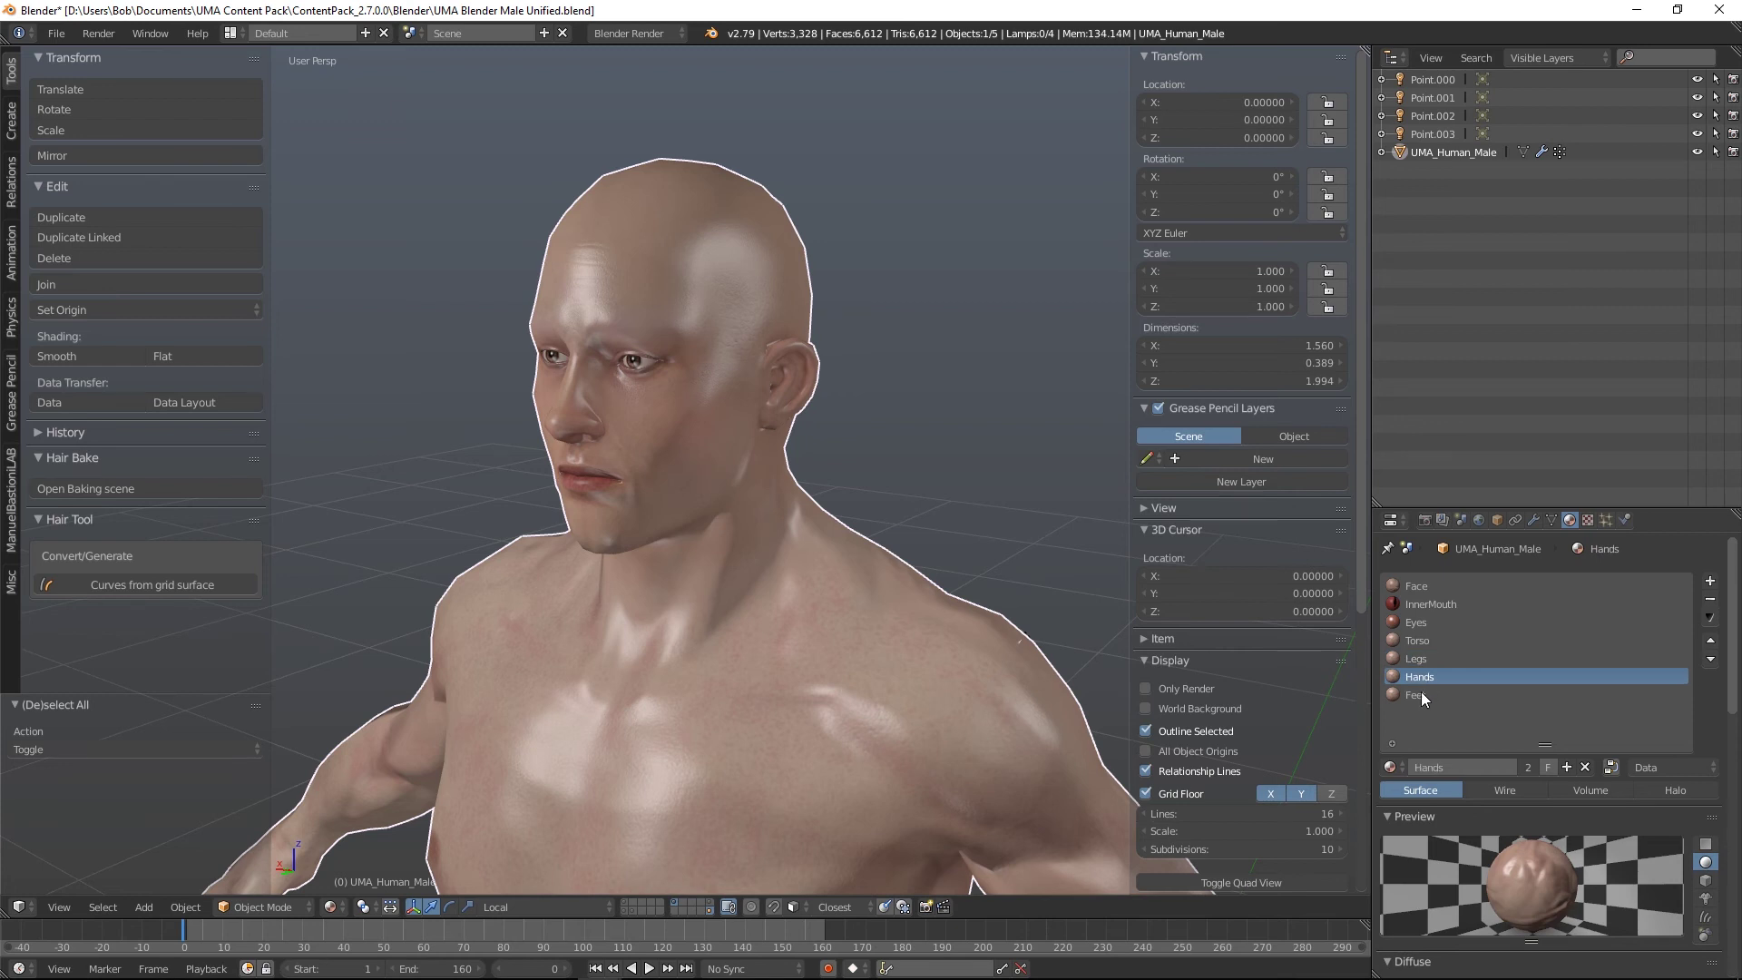
click(1421, 694)
click(1423, 677)
click(1416, 640)
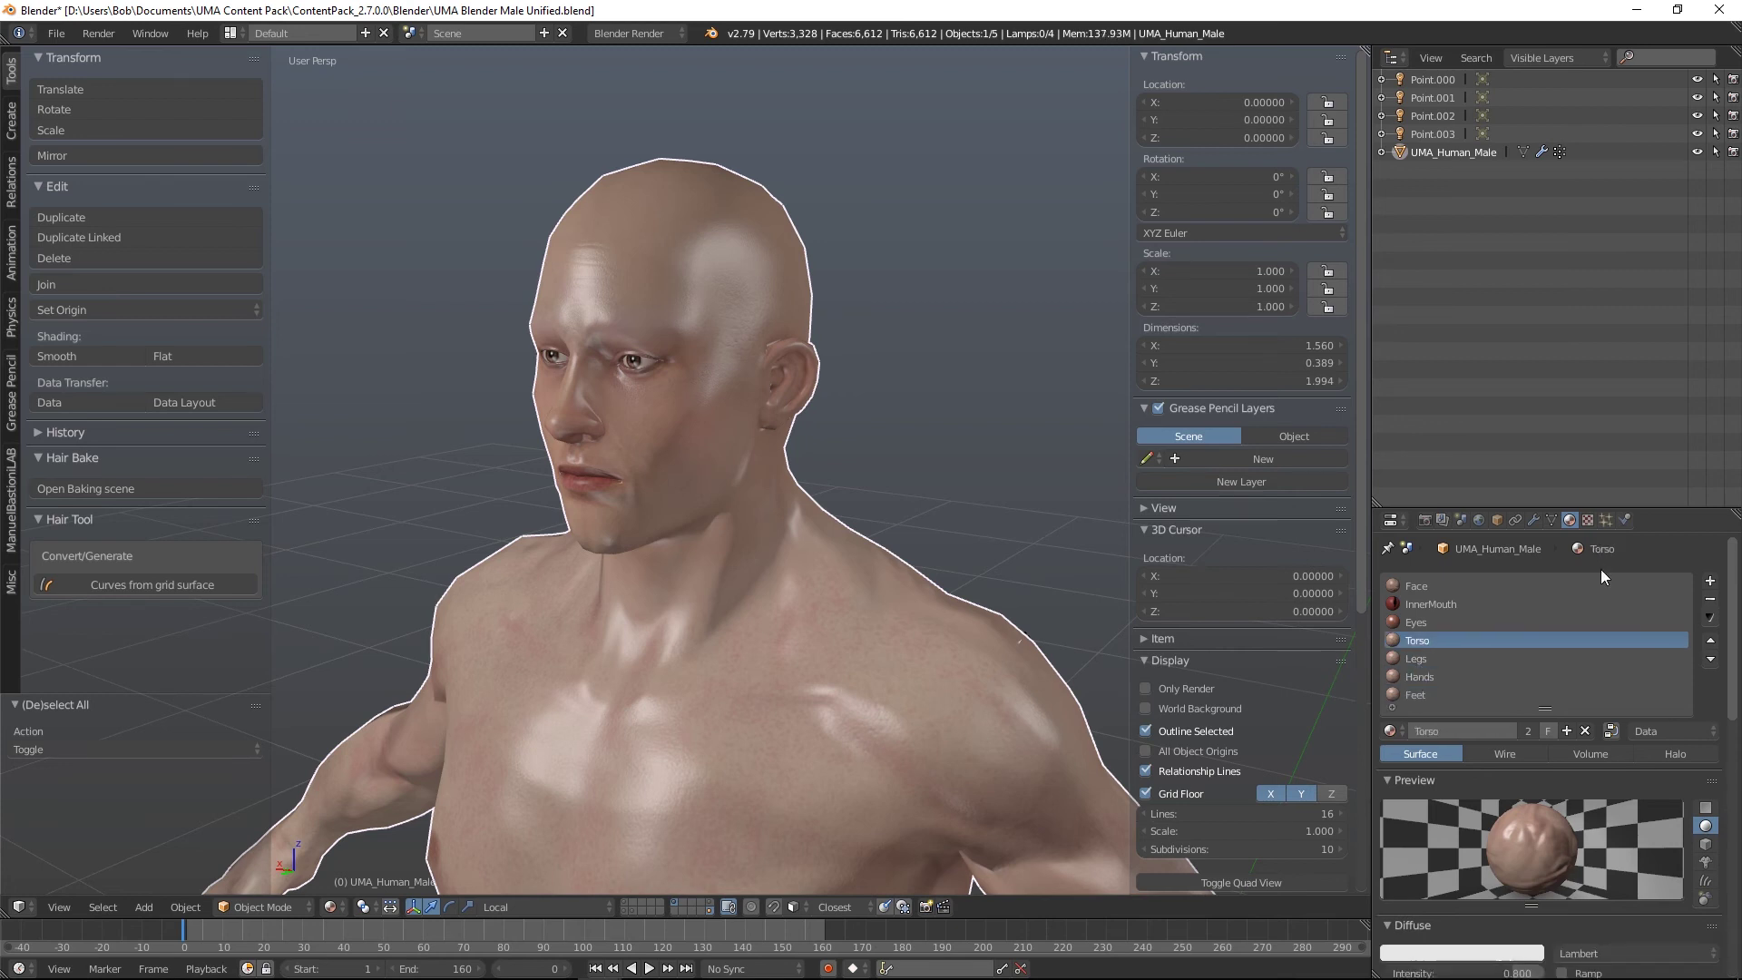
click(1413, 587)
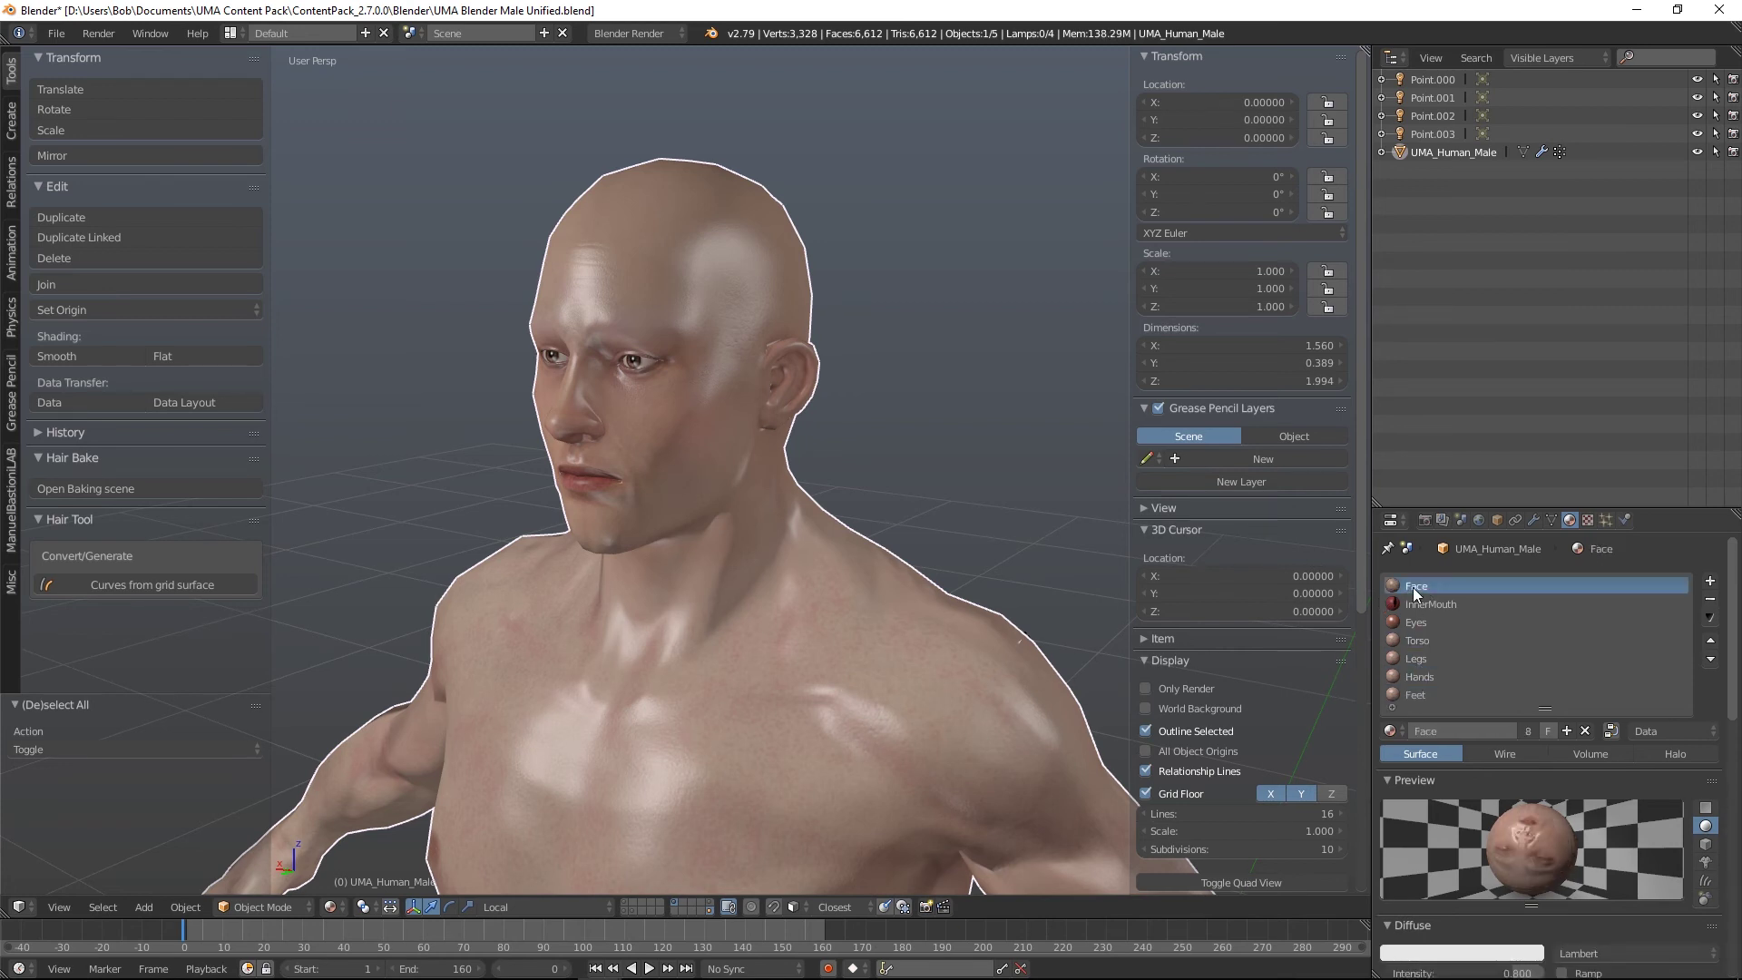
Step: View the Face material's texture maps, including the Head_M_N normal map and Head_M_M texture
click(1587, 520)
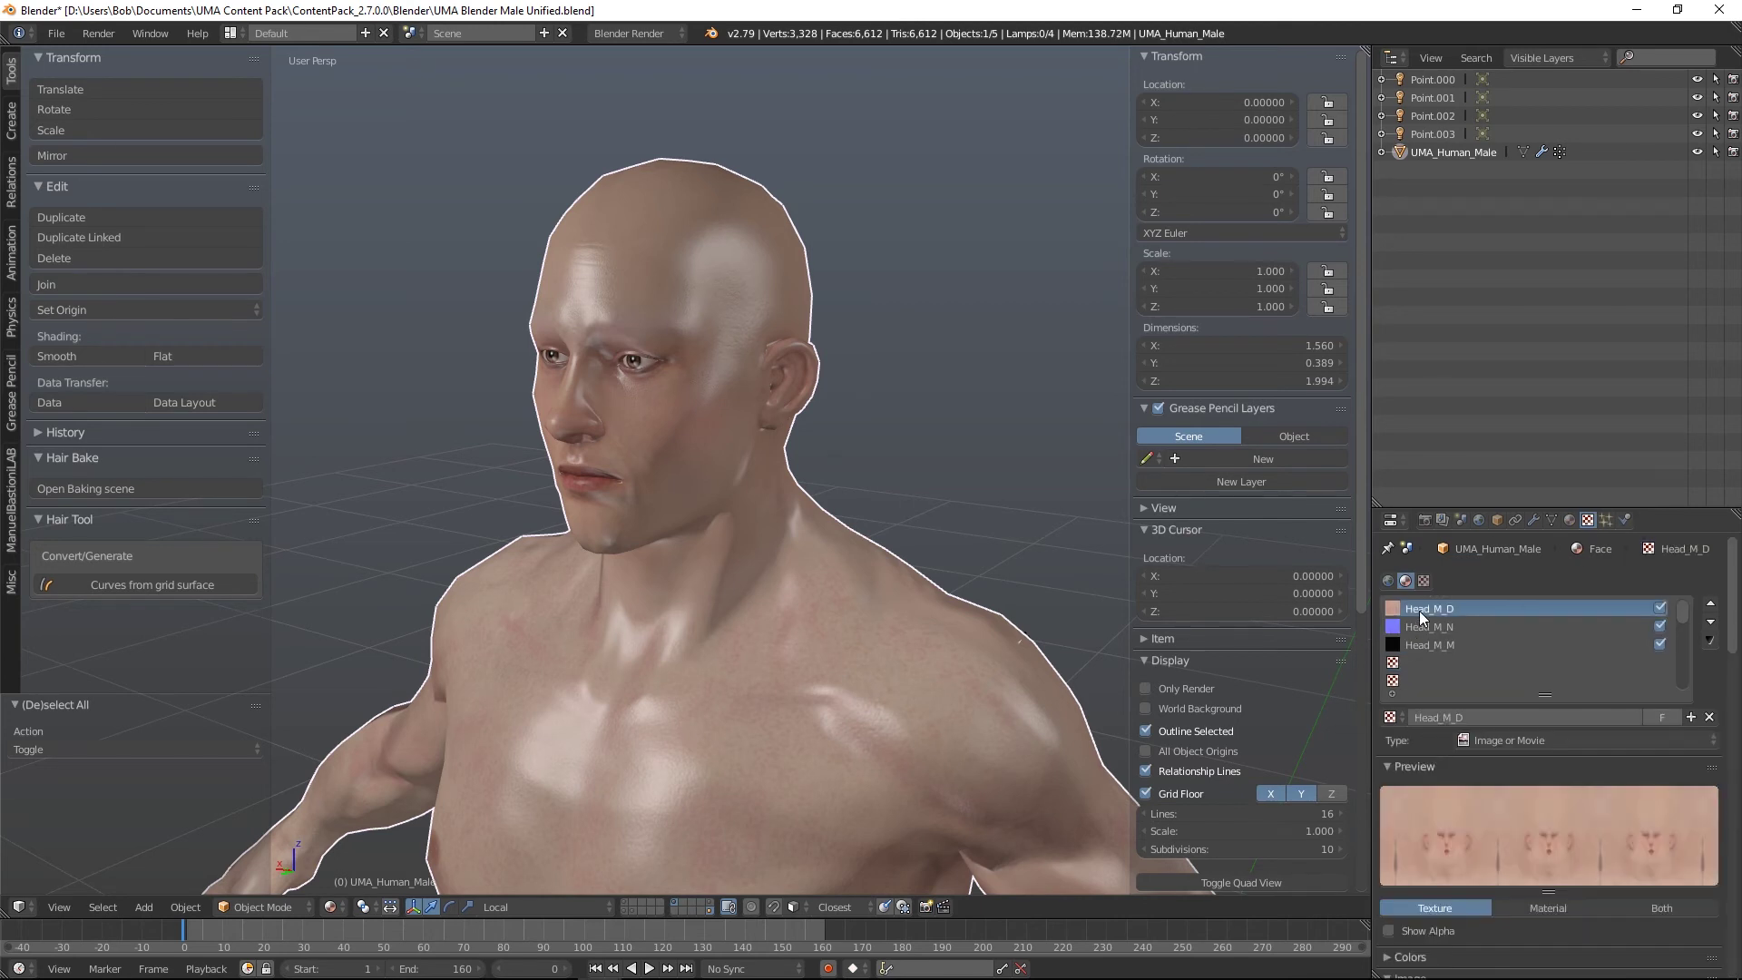
click(1443, 627)
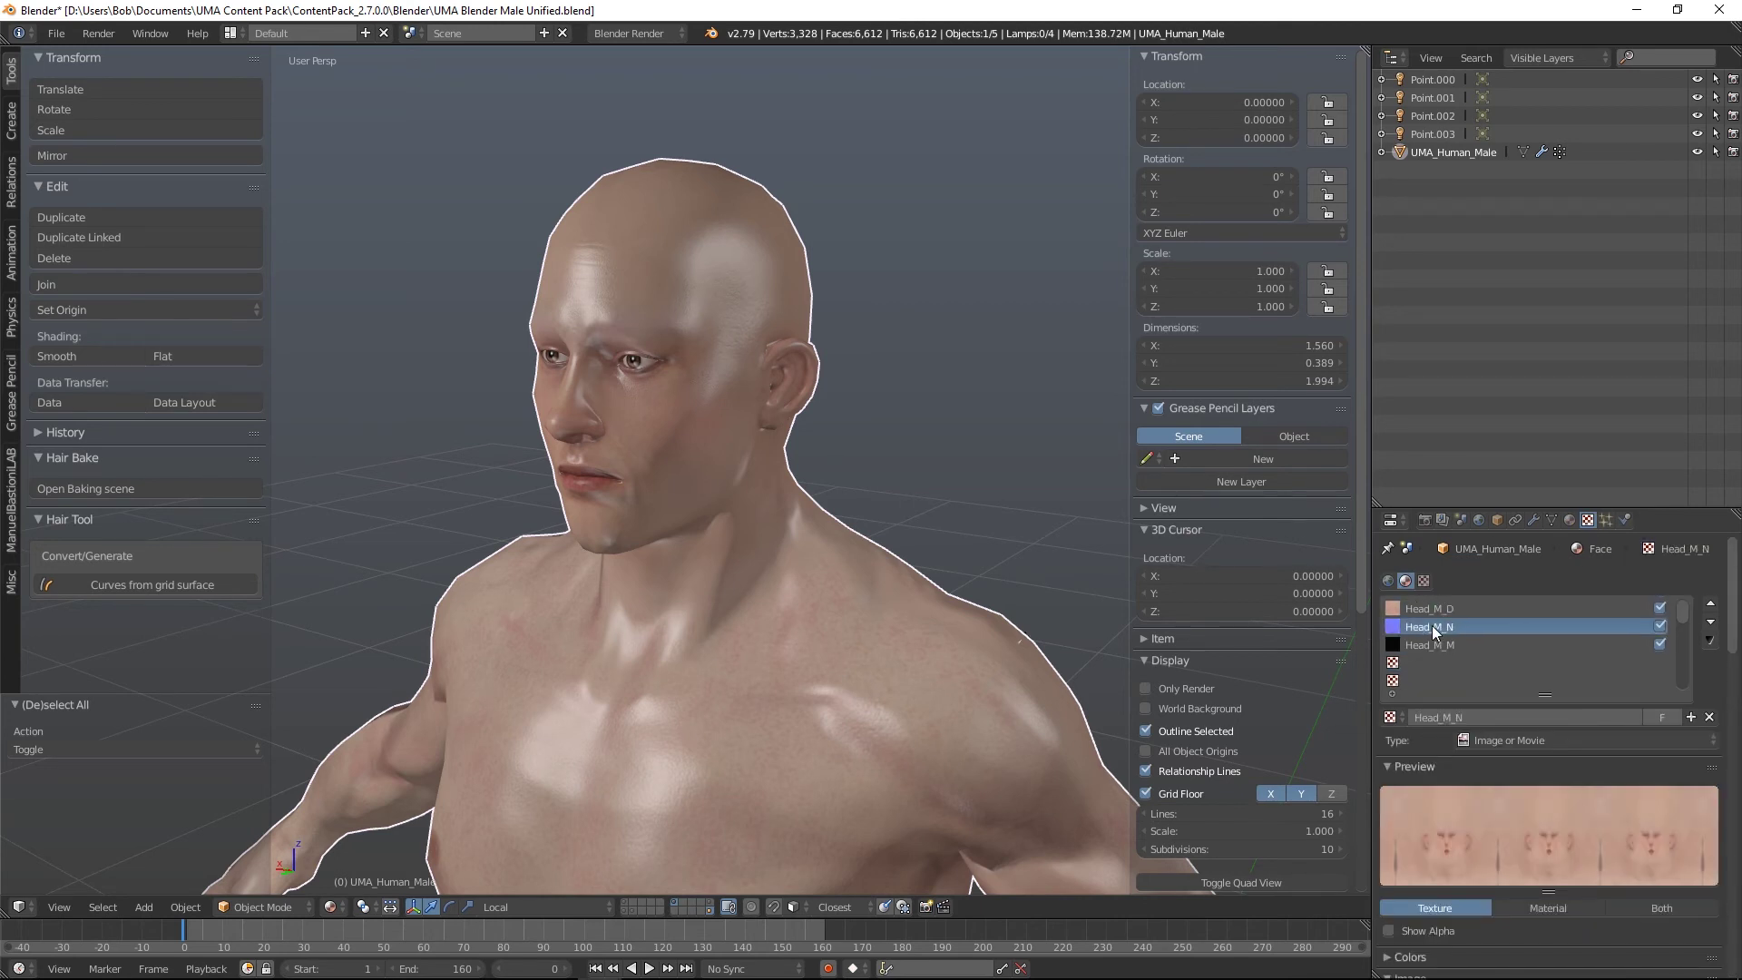
click(1452, 645)
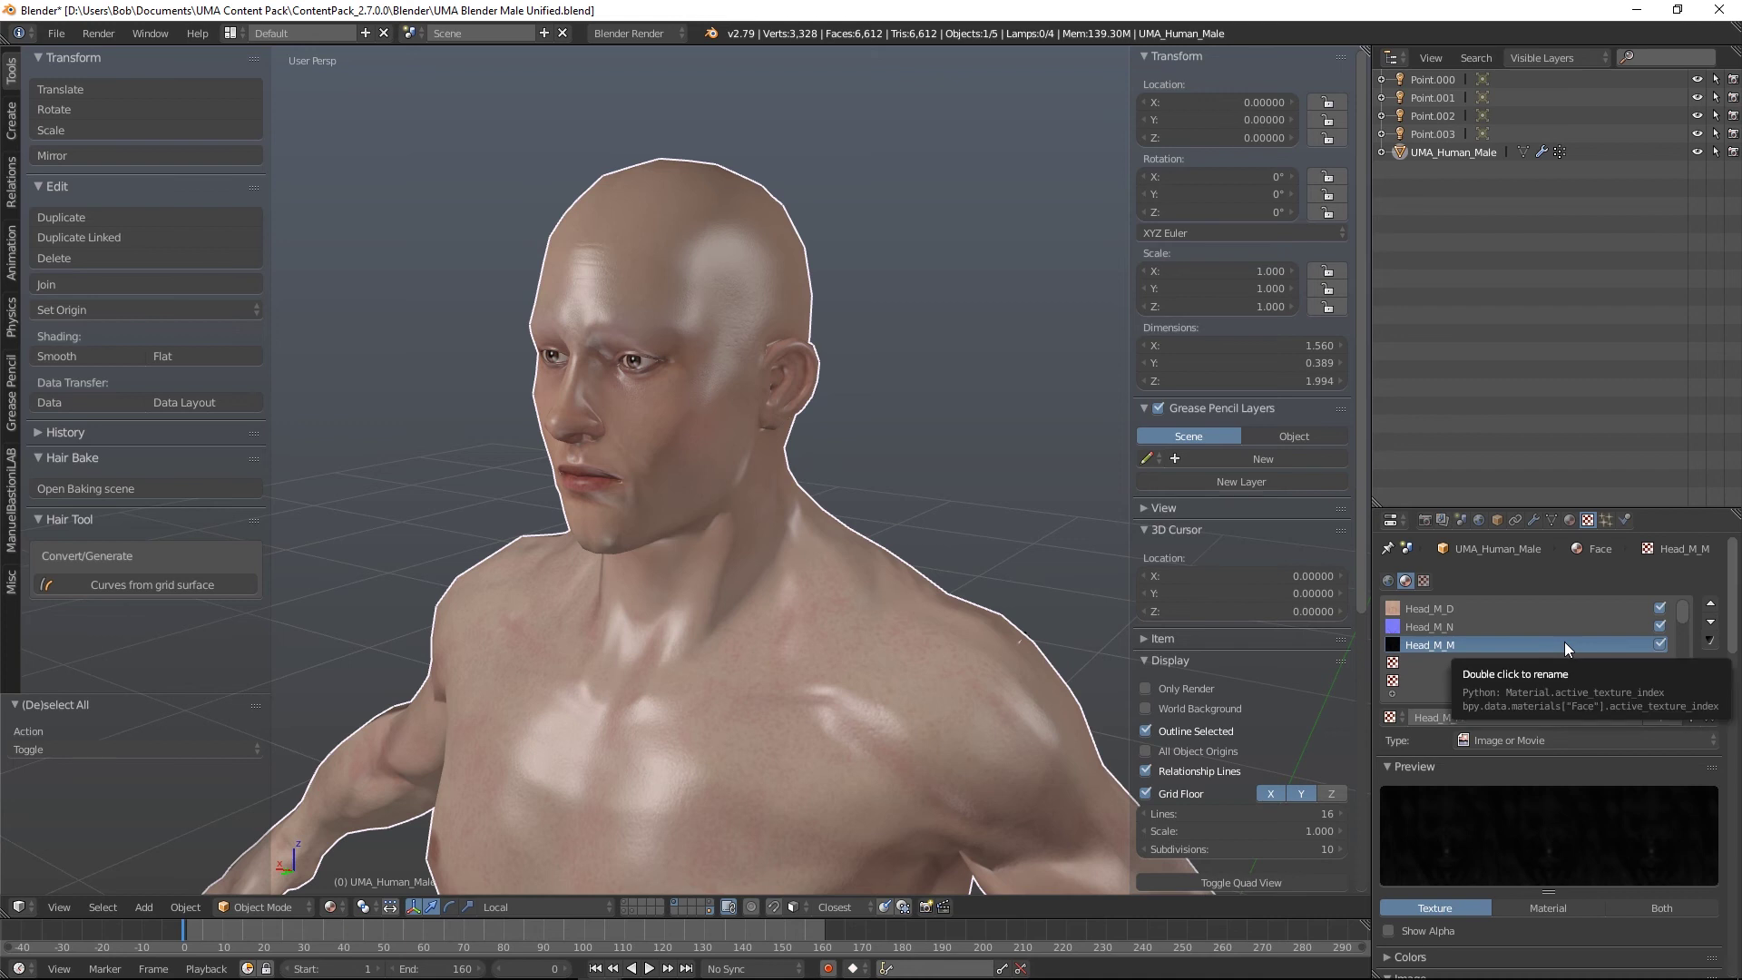
click(1569, 521)
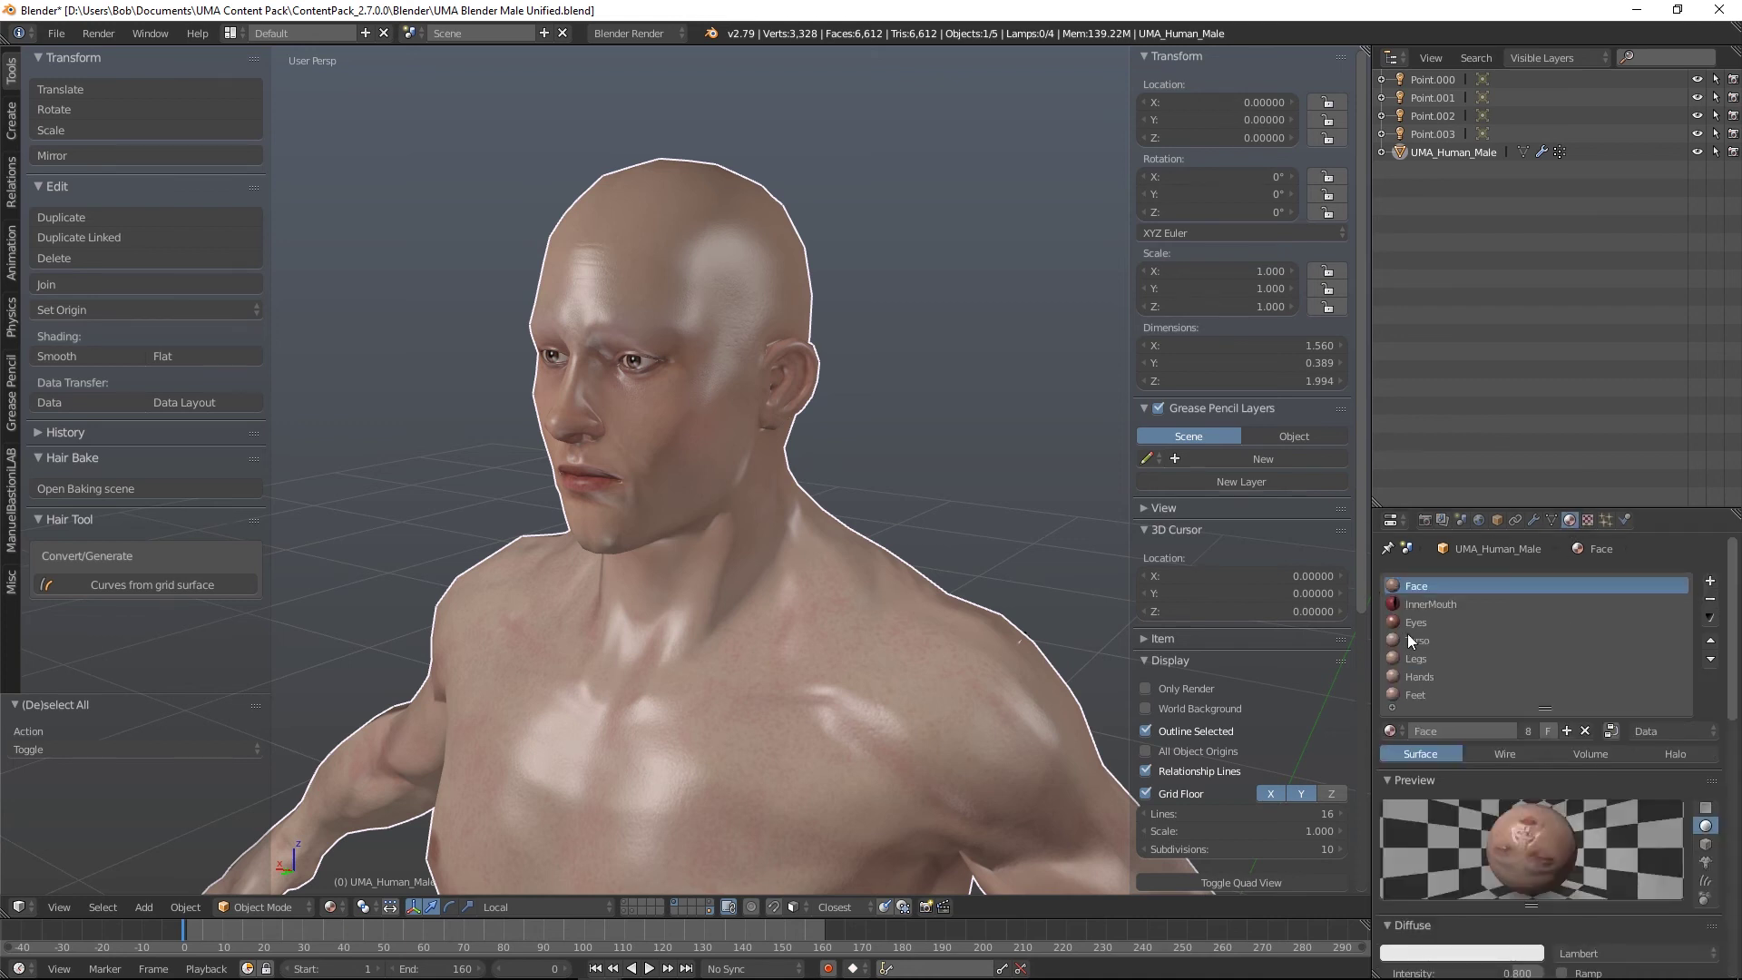
Step: Inspect the Torso material's texture maps, then orbit from a frontal to a three-quarter view
click(1419, 640)
click(1587, 520)
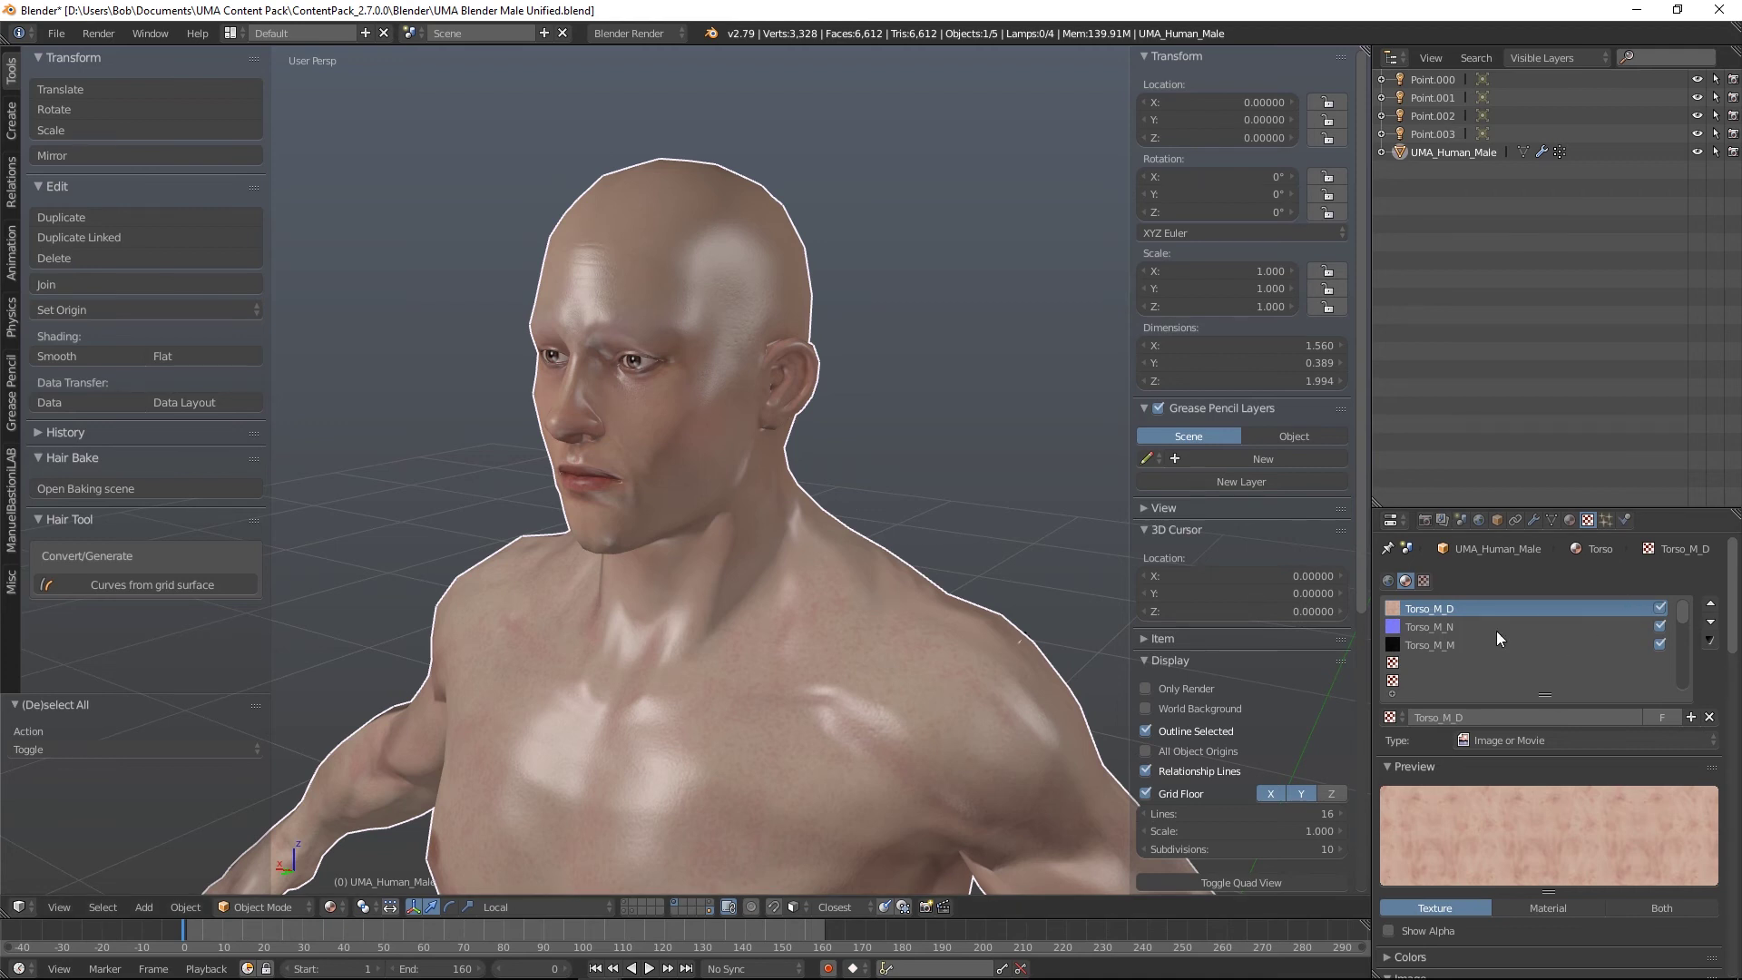
click(1570, 521)
middle_drag(635, 488, 806, 542)
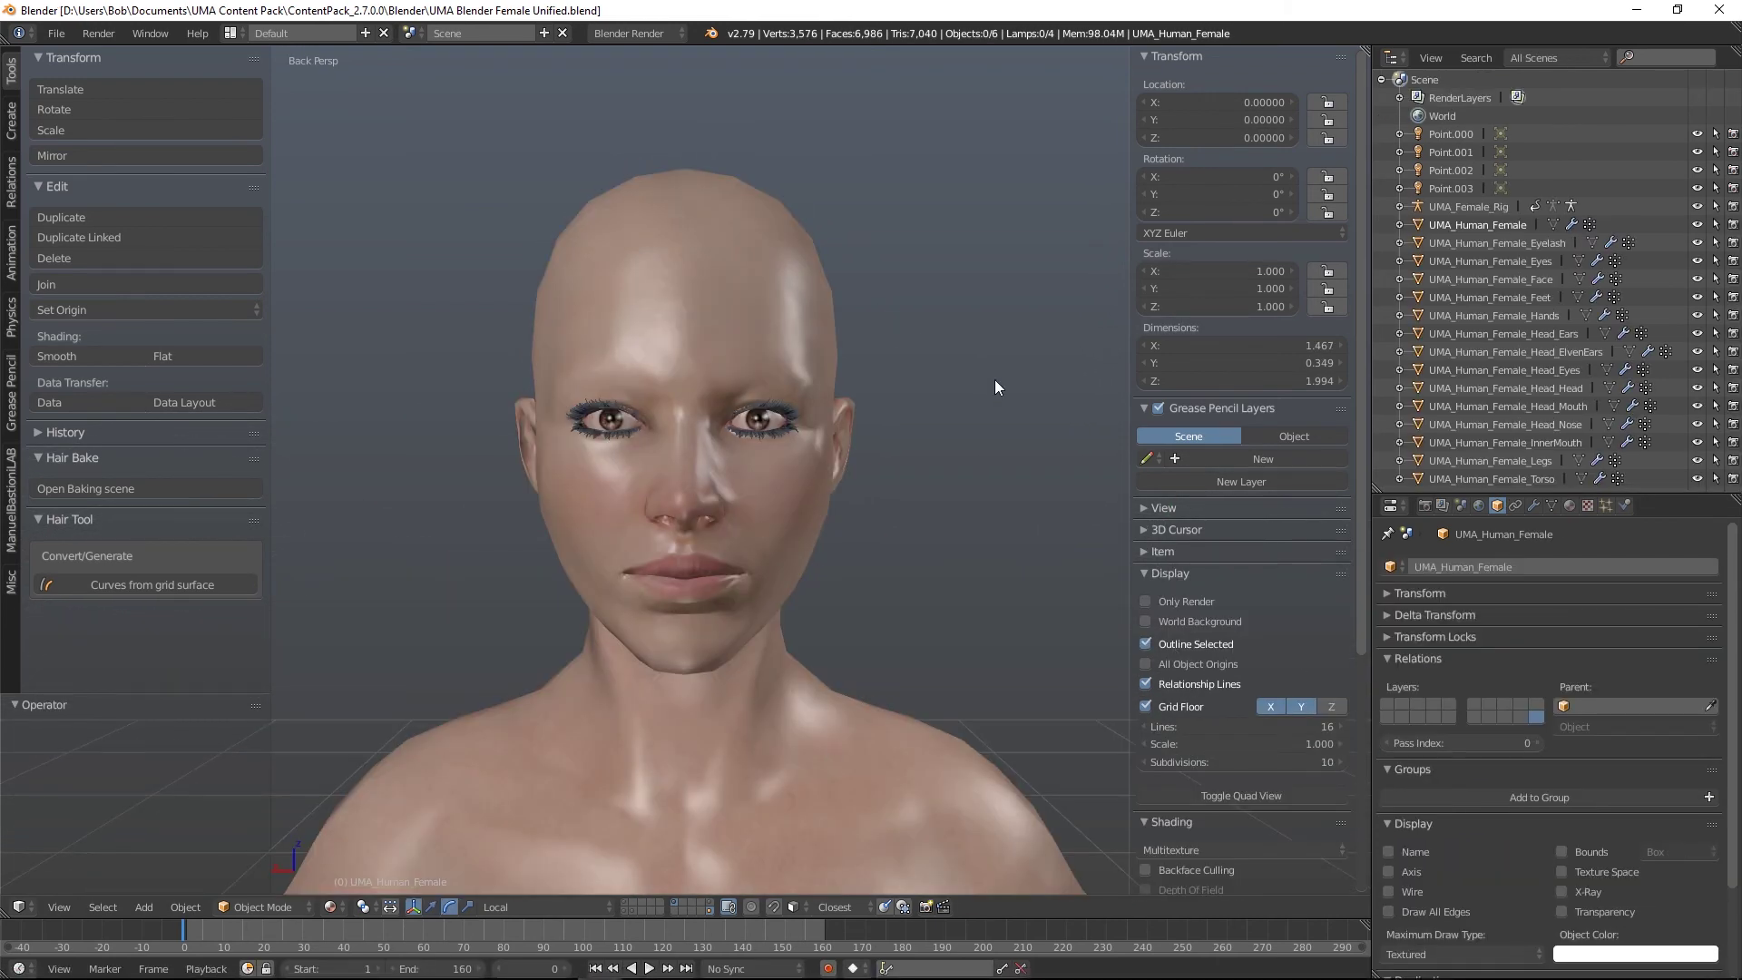
middle_drag(994, 379, 938, 389)
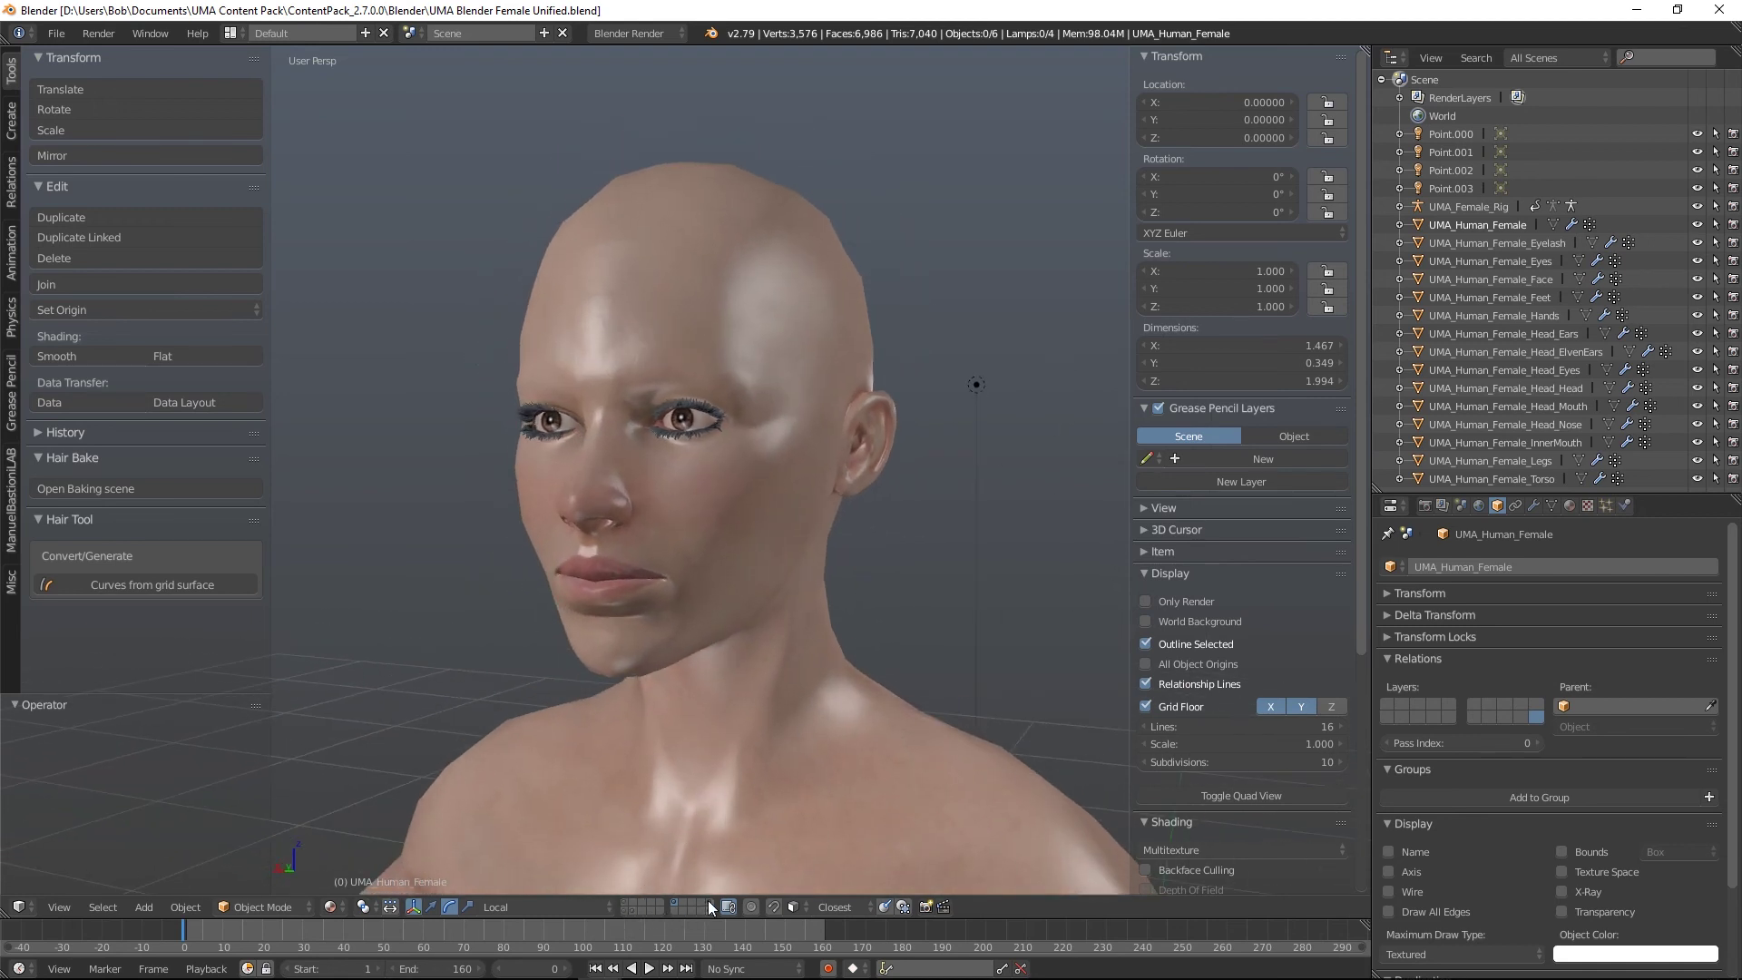
Step: Switch the viewport to Solid shading, briefly show only the rig layer, then restore the head layer
click(340, 908)
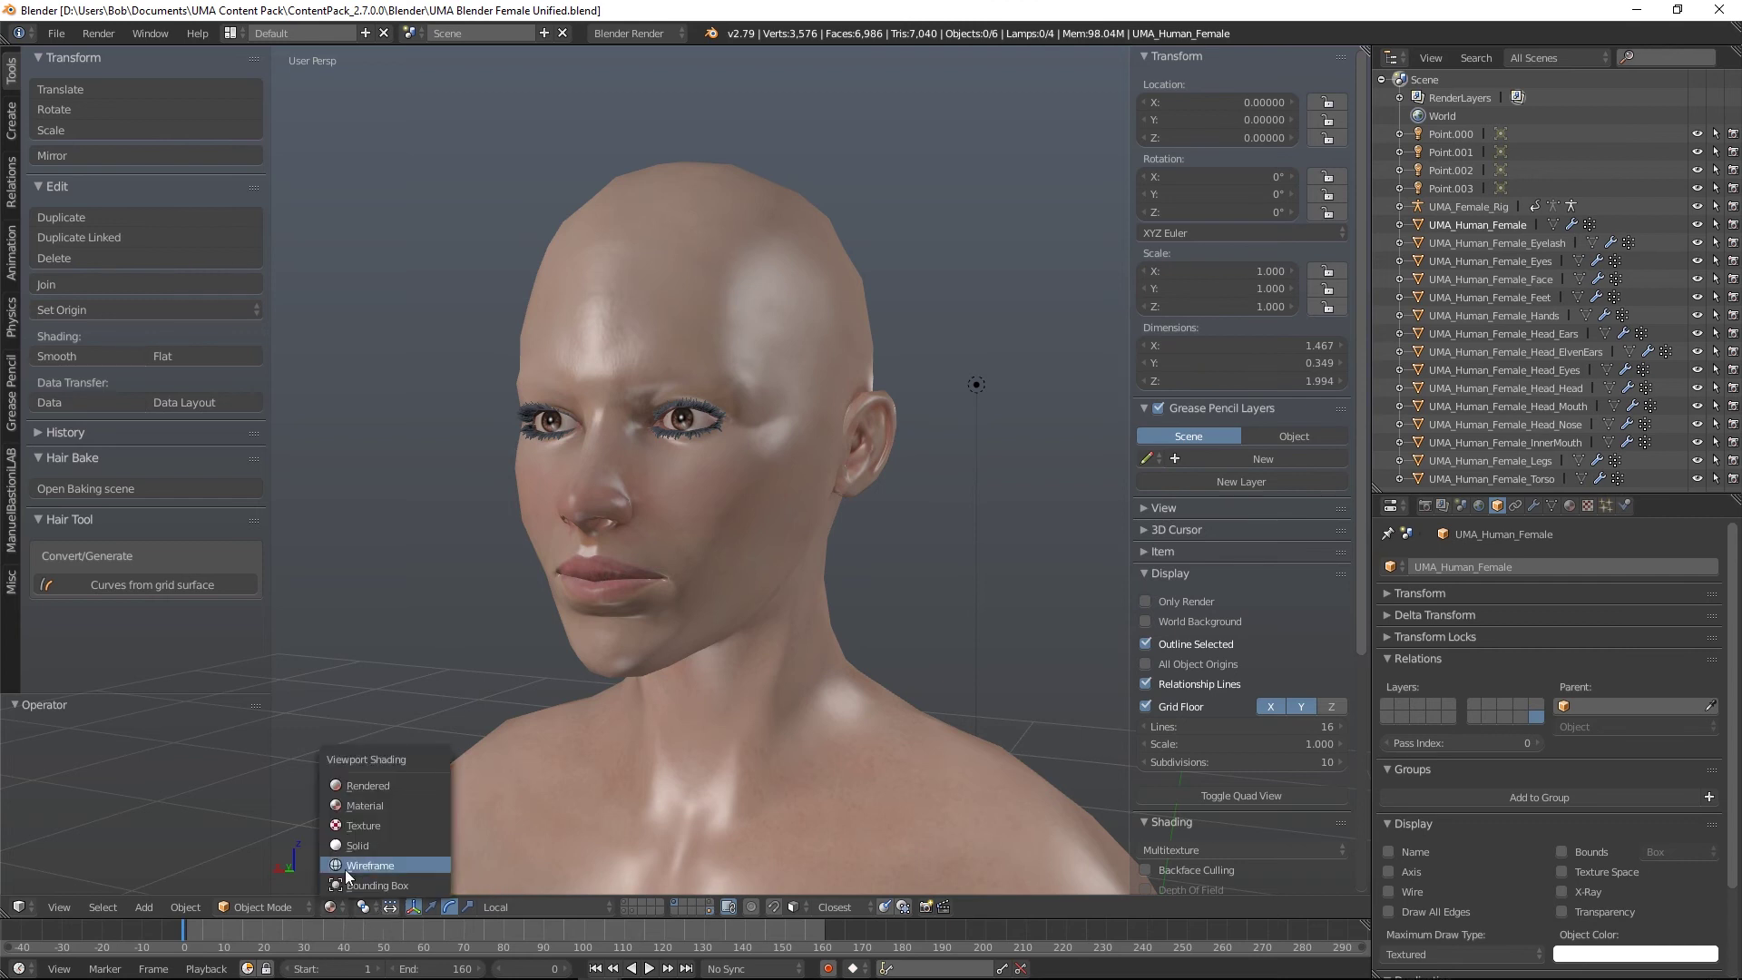
click(352, 851)
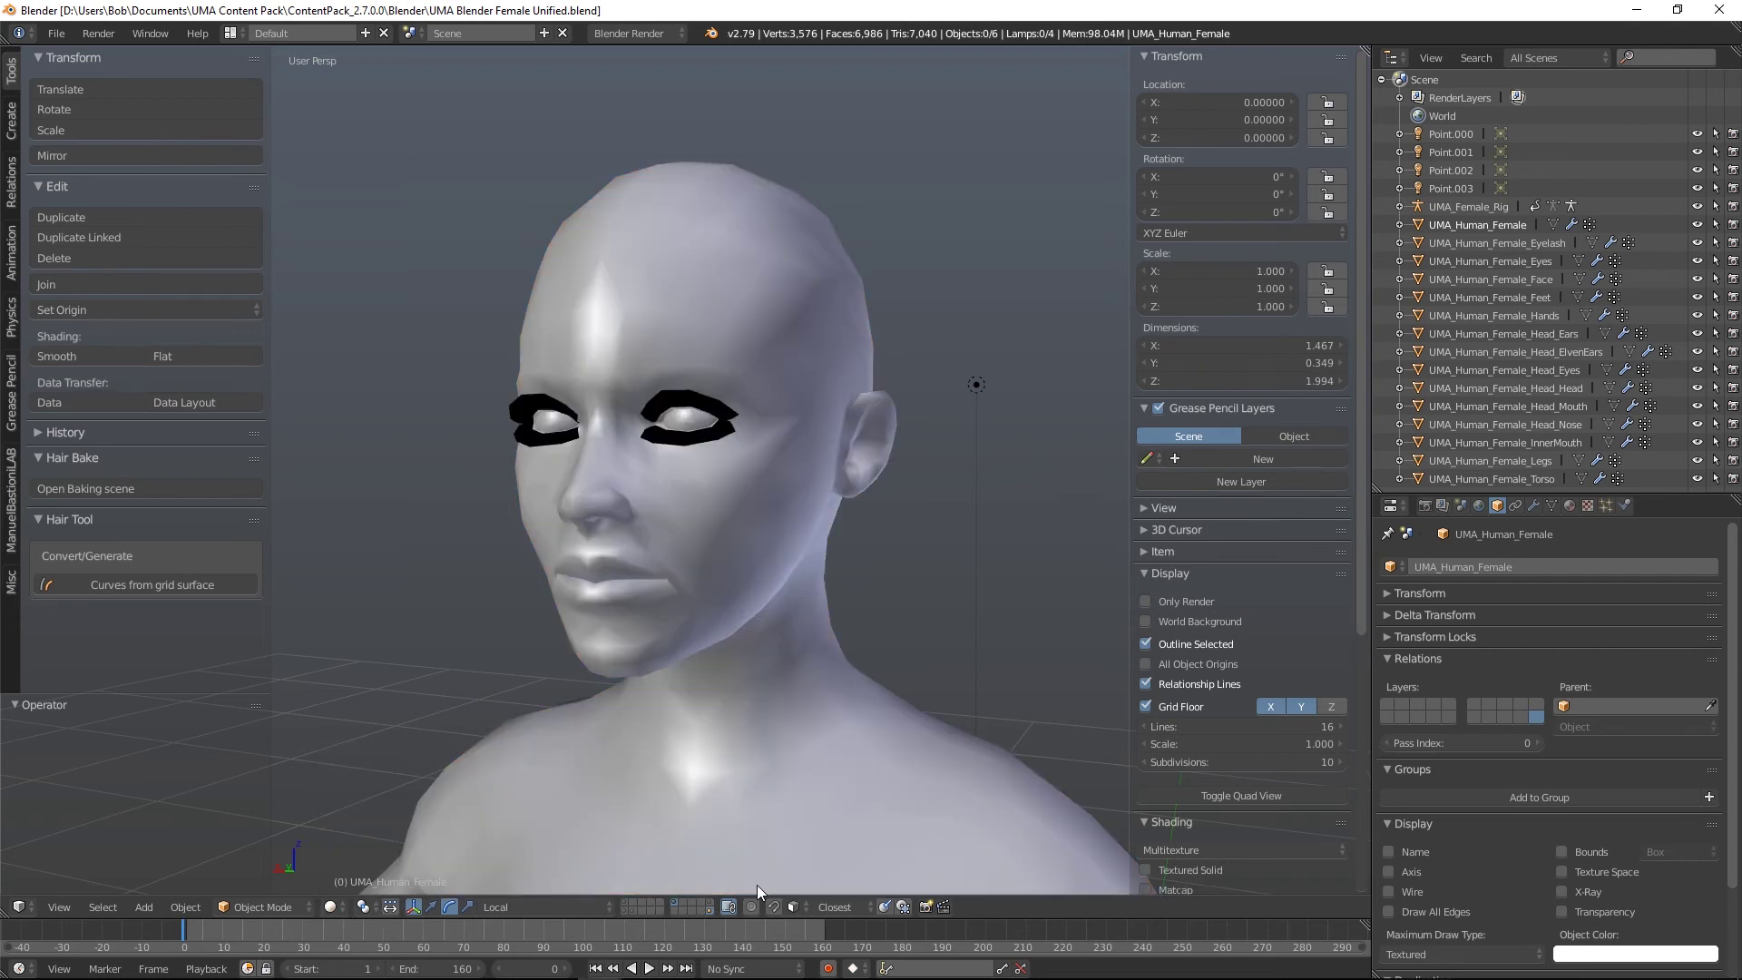
click(708, 905)
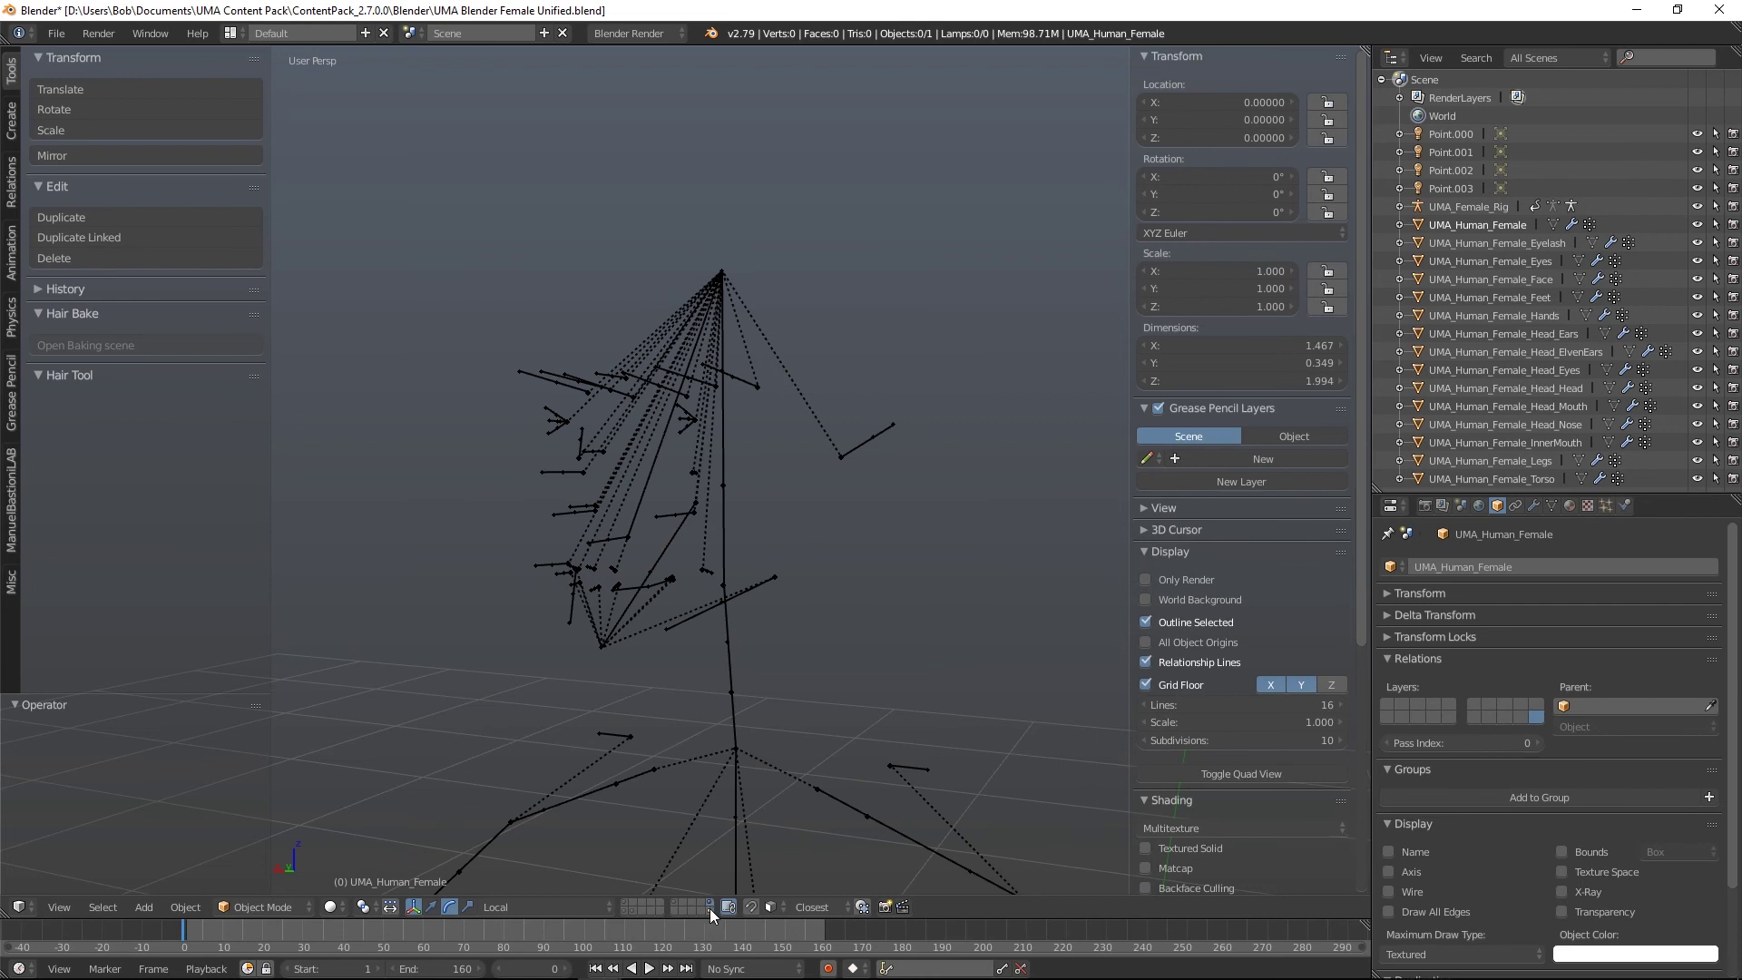
click(710, 908)
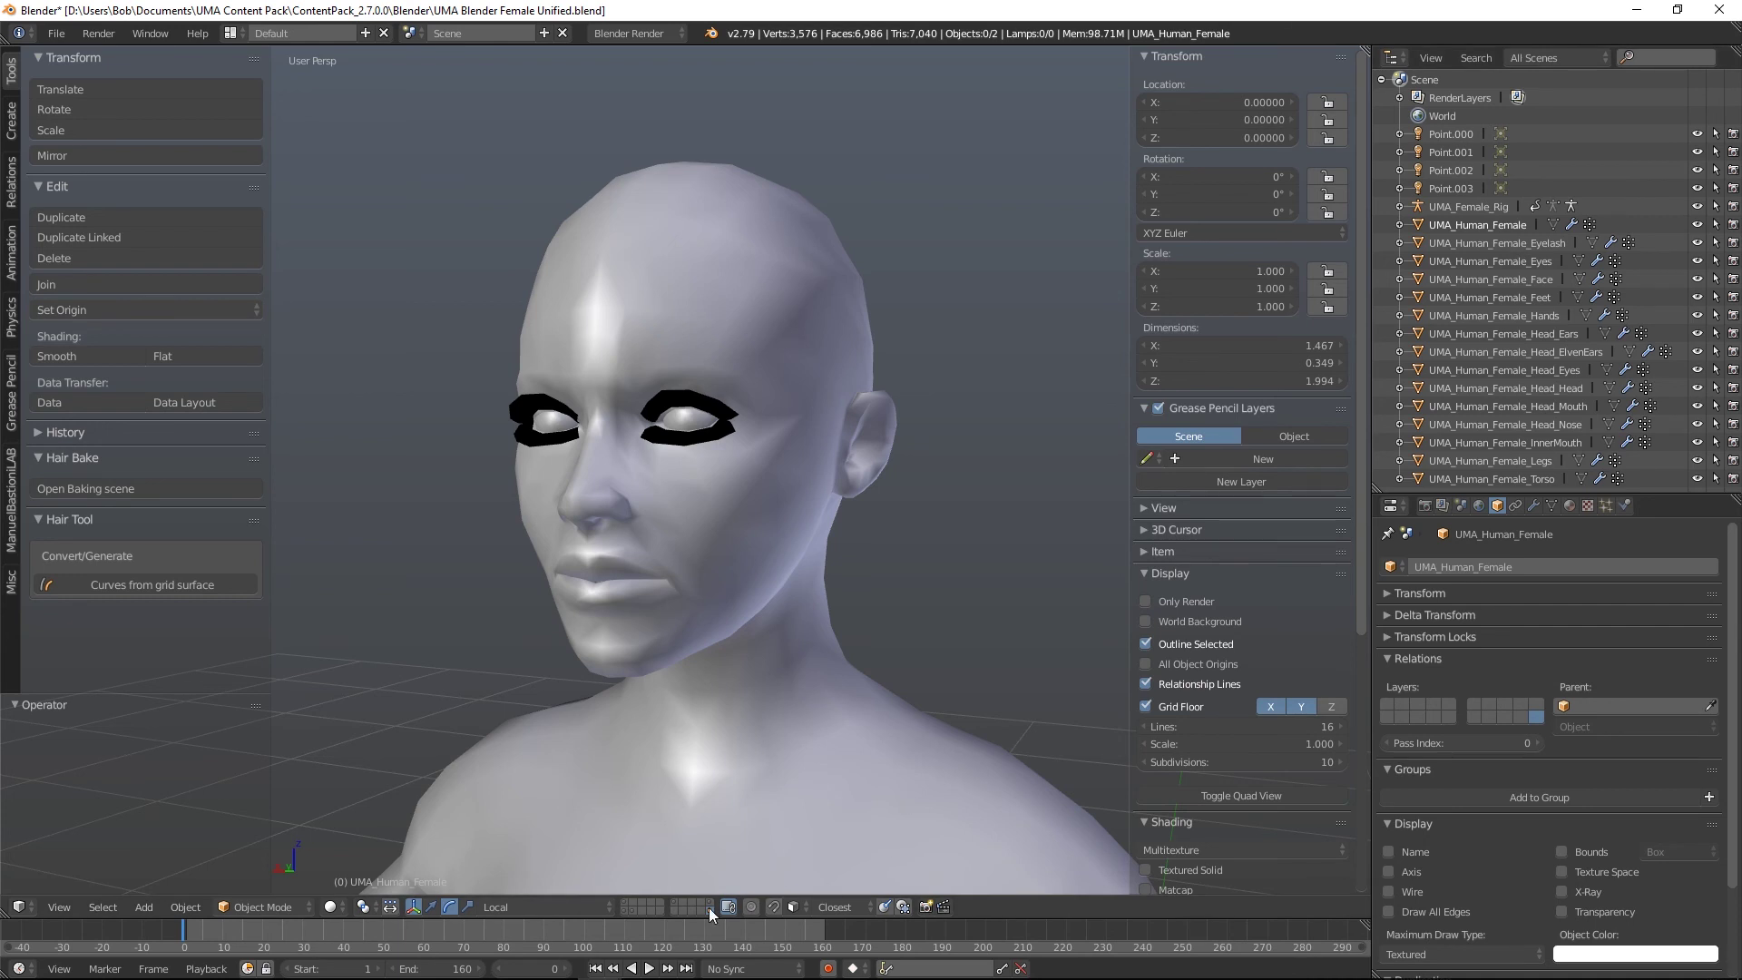
Step: Hide and reshow the eyelash mesh, then combine the eye, head and torso layers and orbit
click(1698, 243)
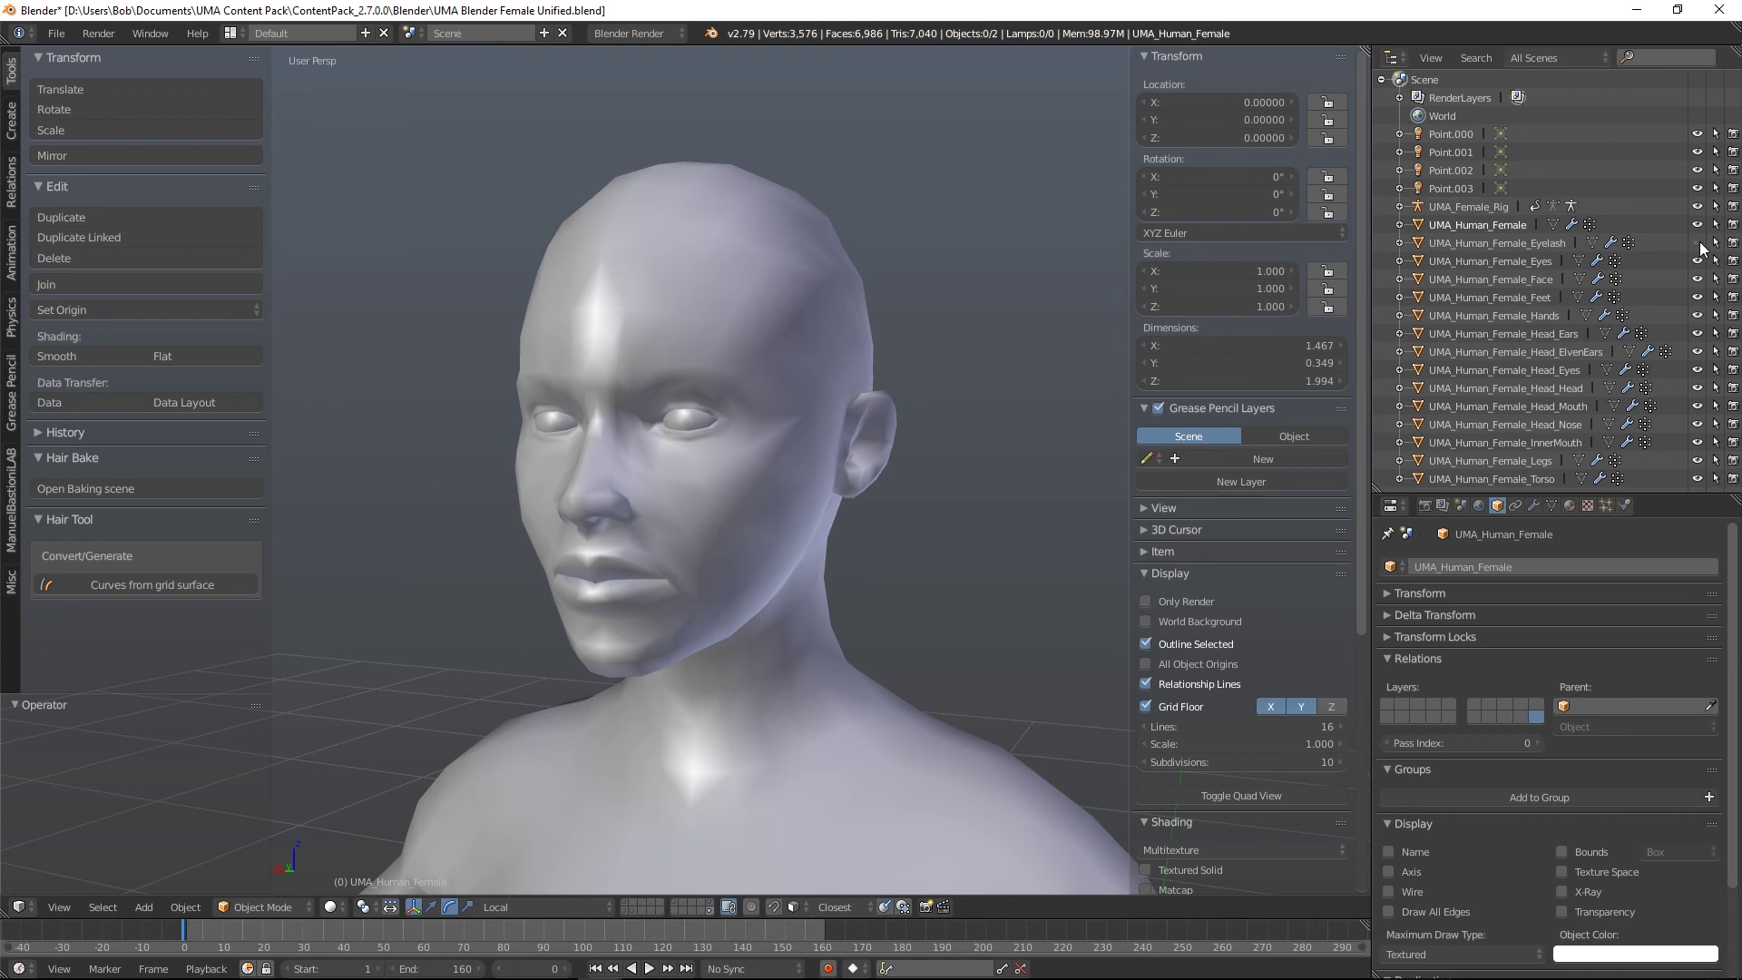
click(1698, 242)
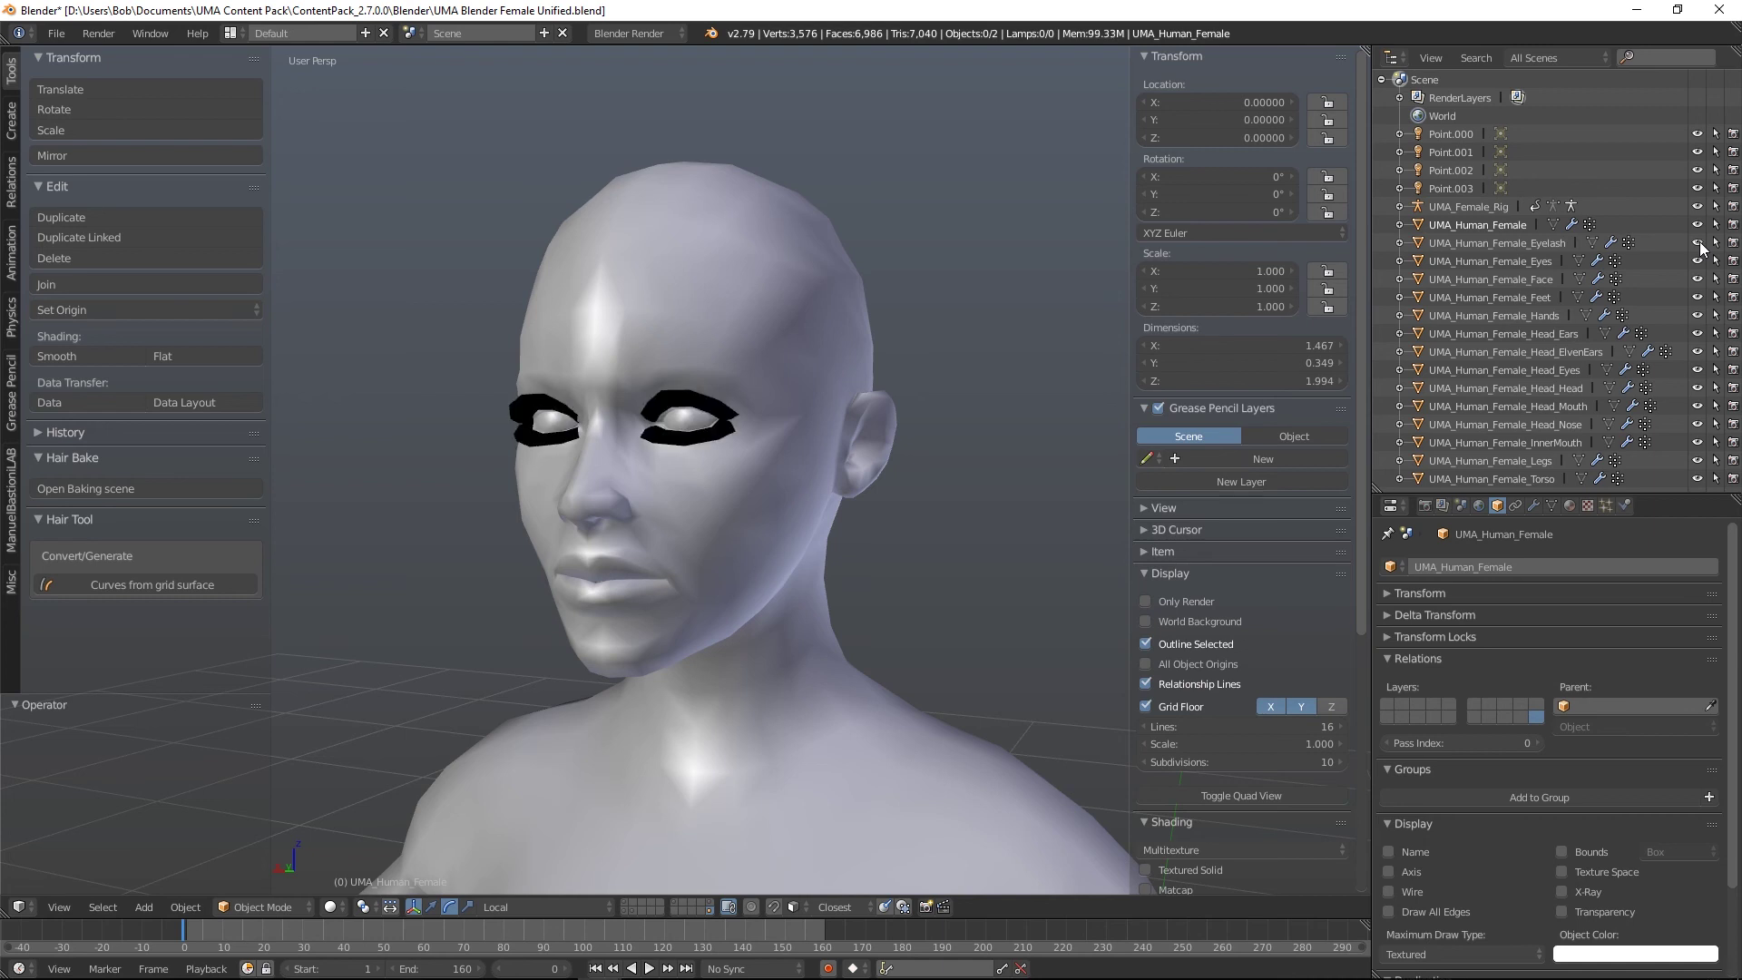
click(675, 905)
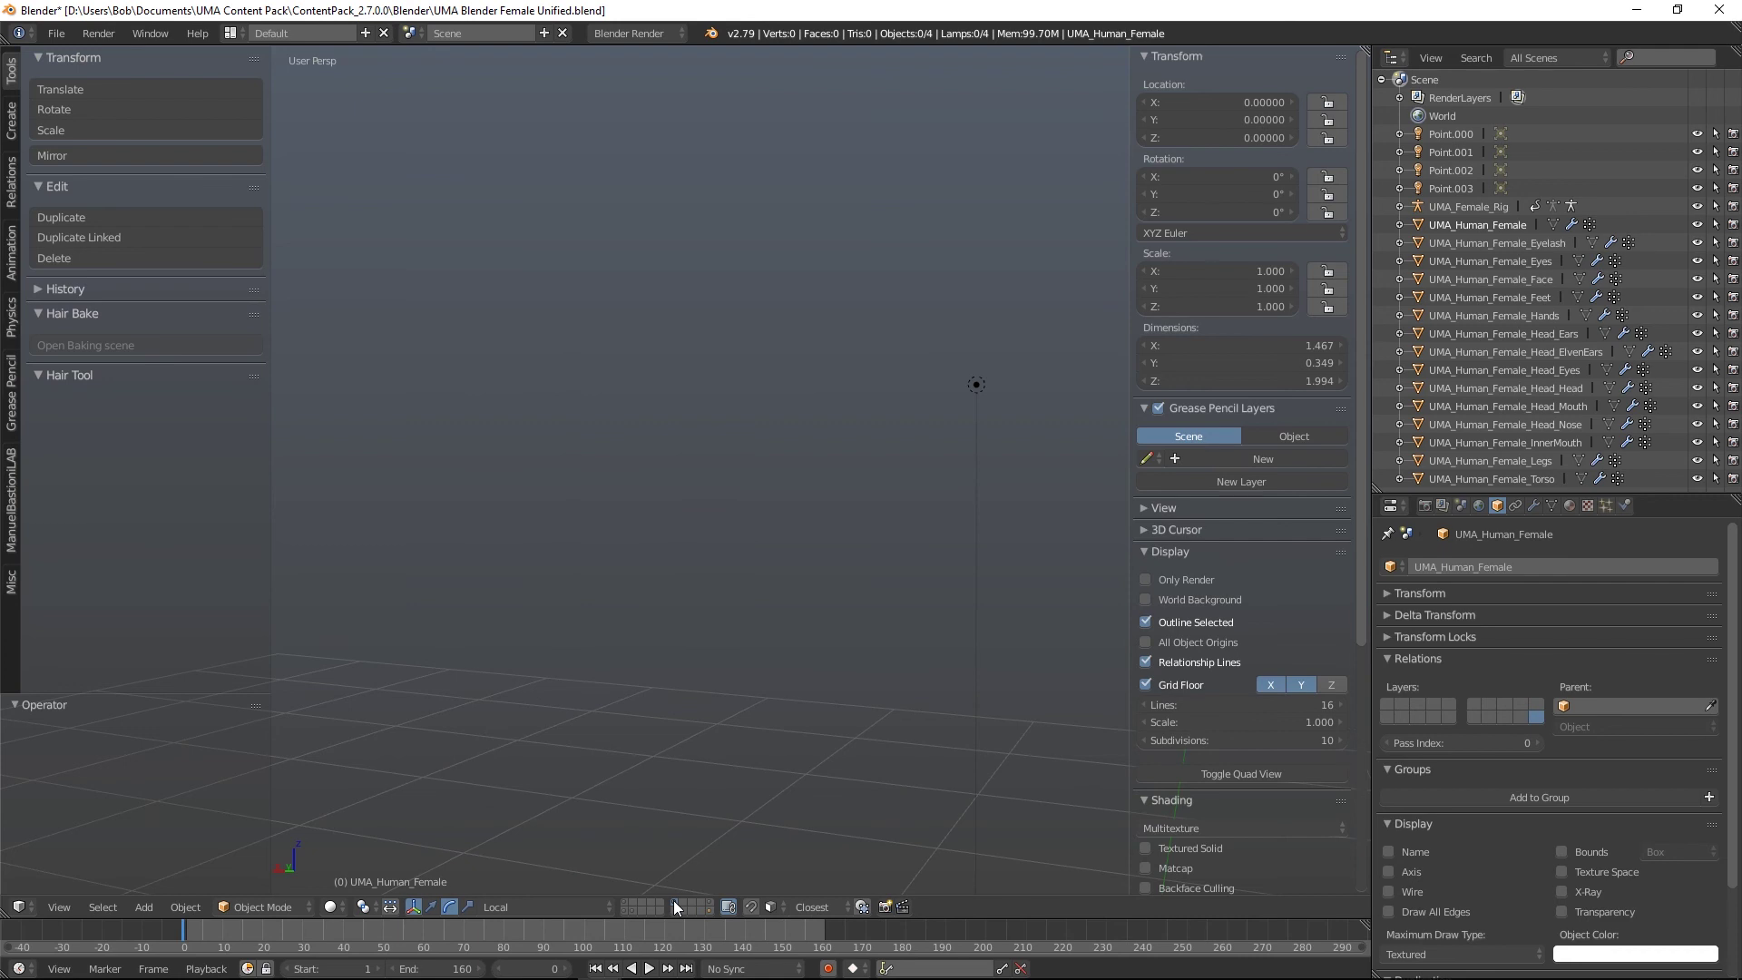
click(634, 909)
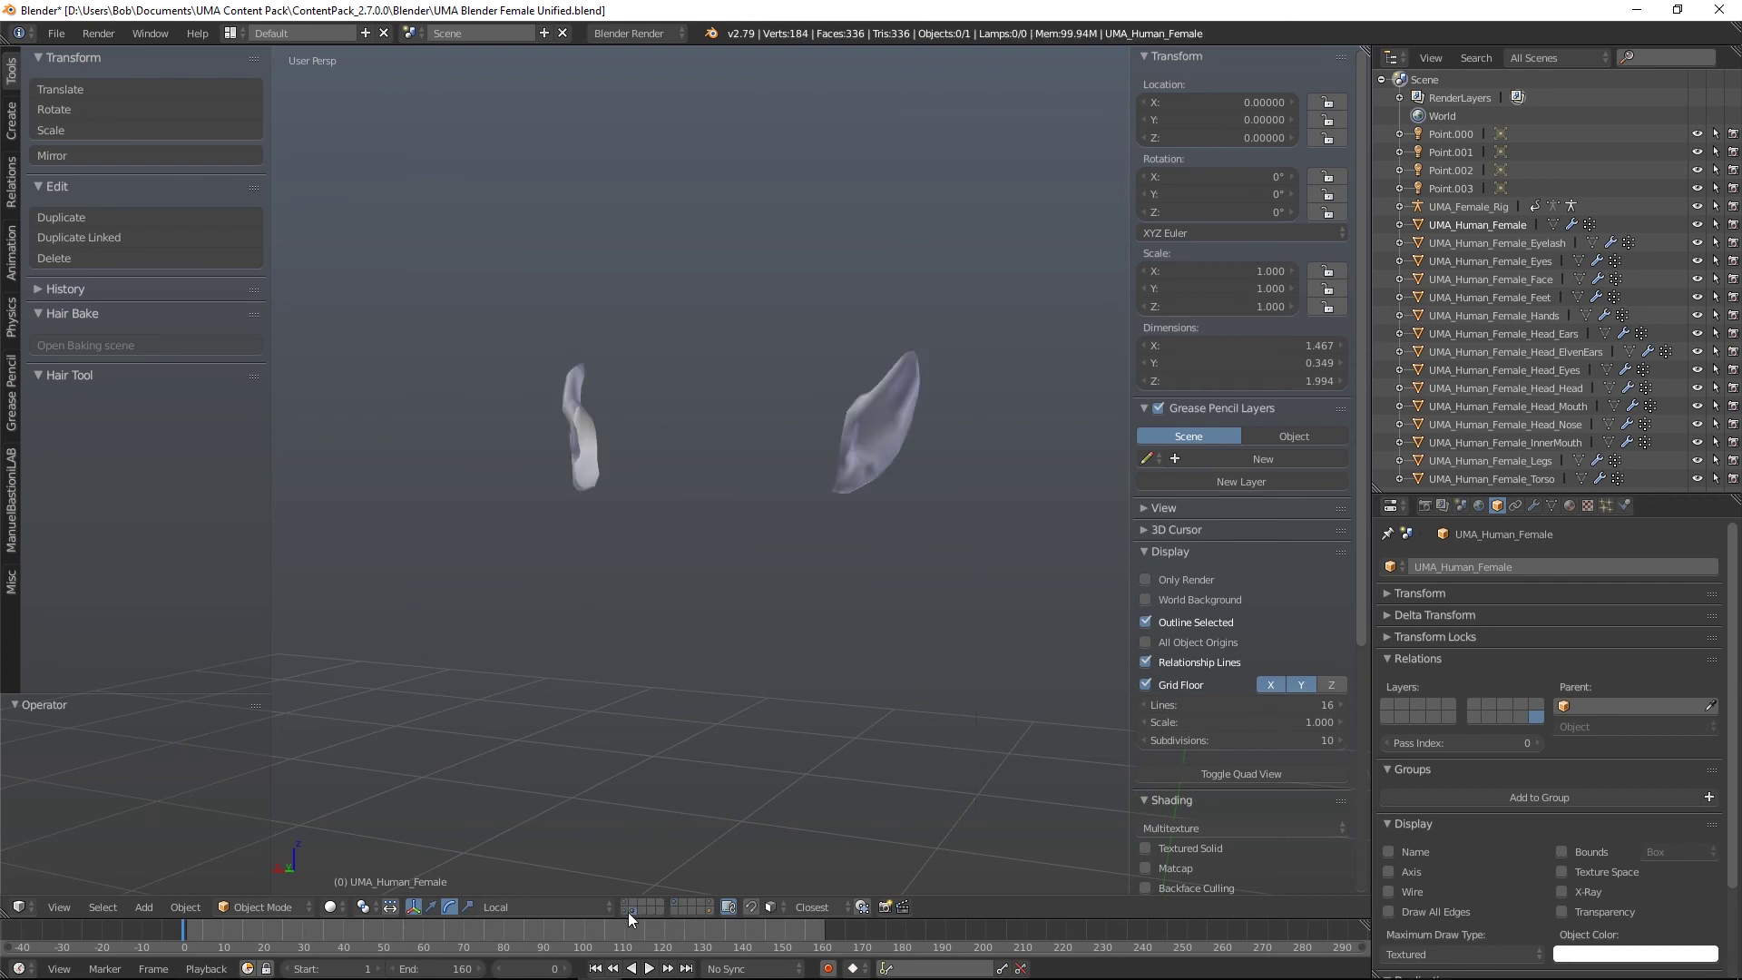
click(621, 911)
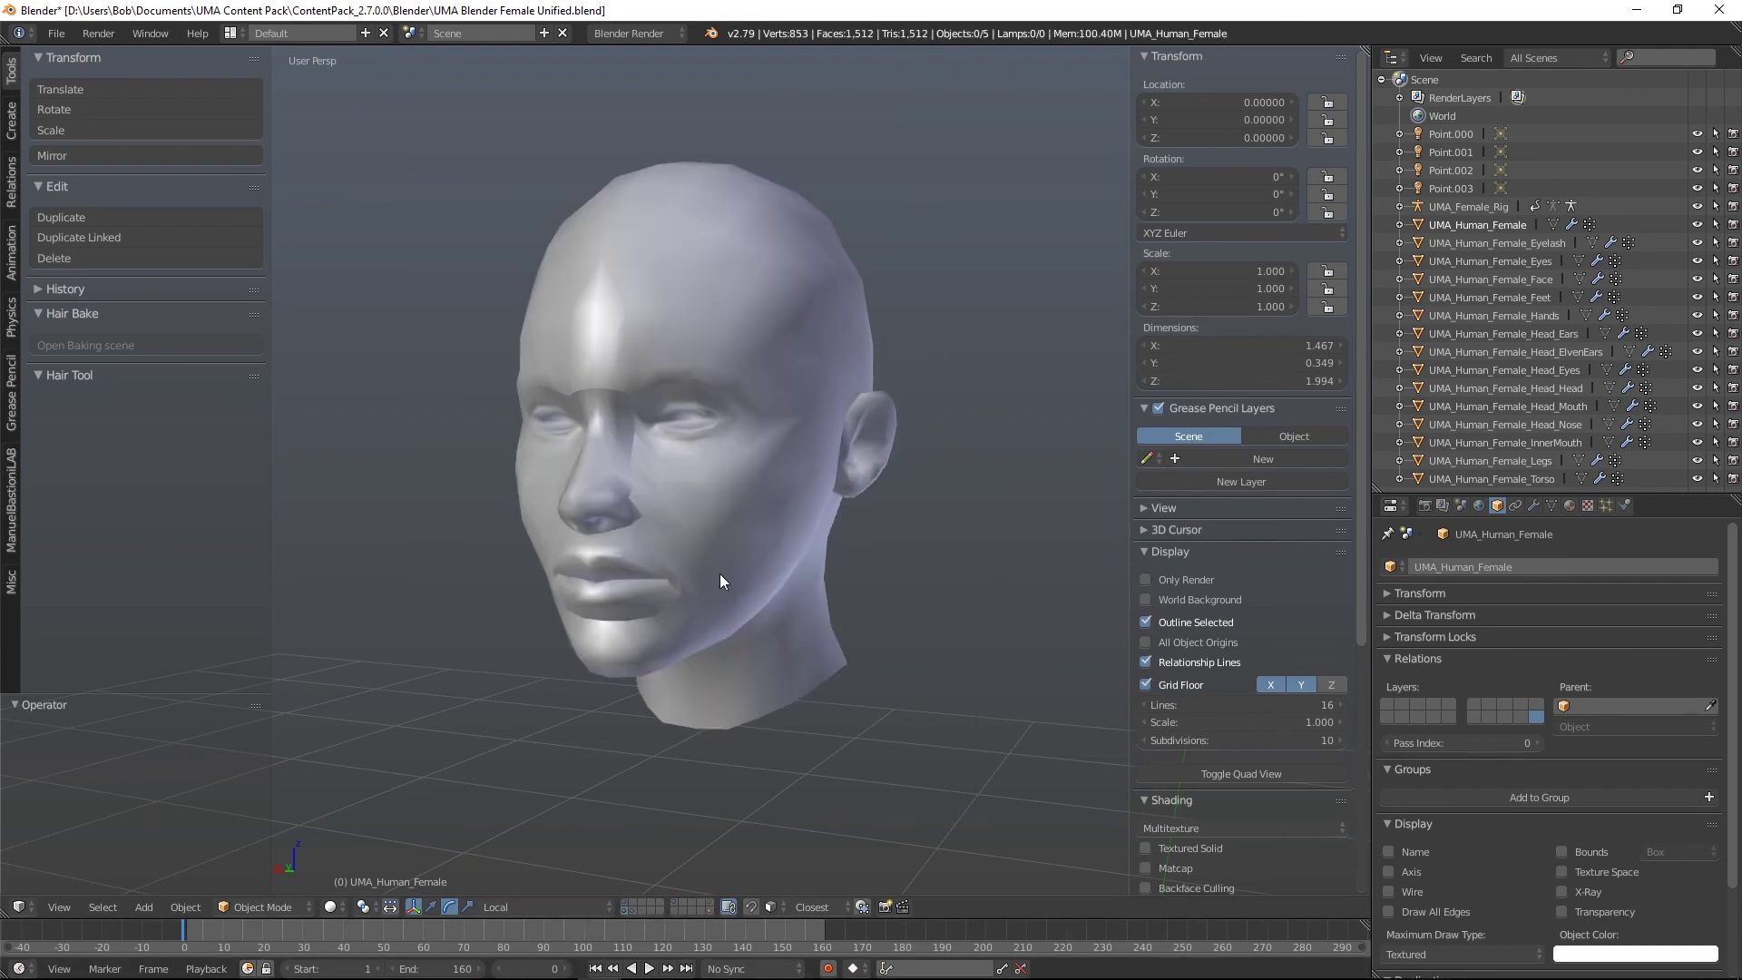
shift+click(624, 902)
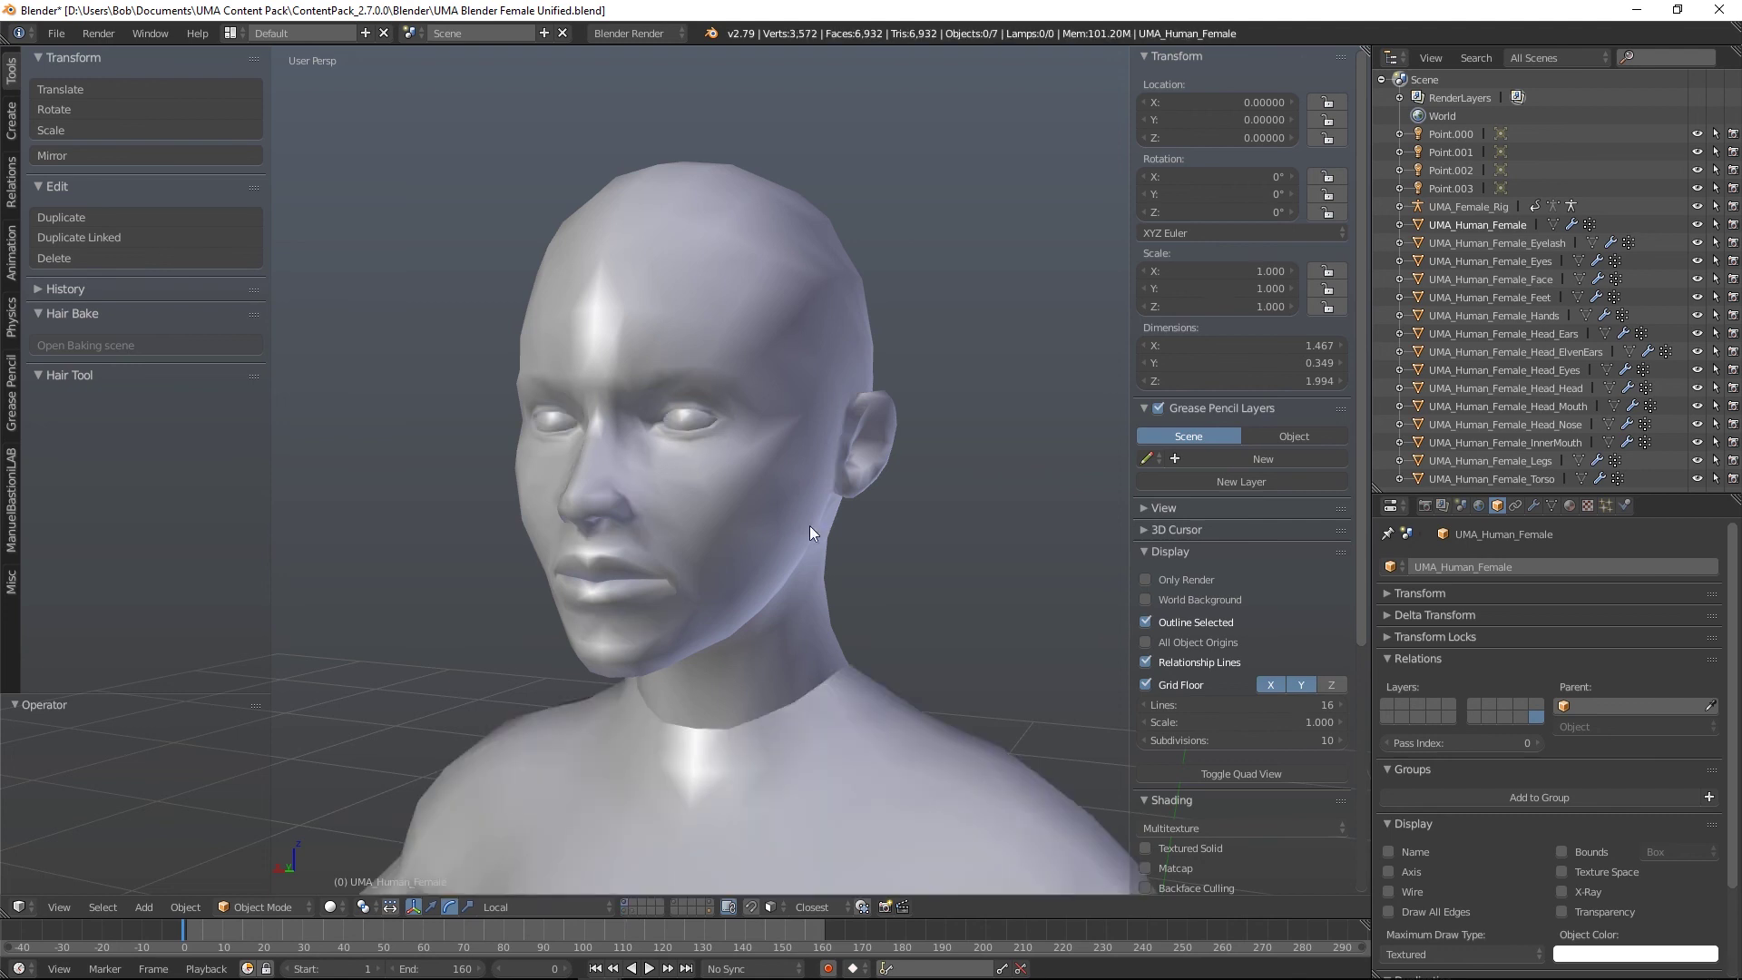
middle_drag(809, 526, 770, 726)
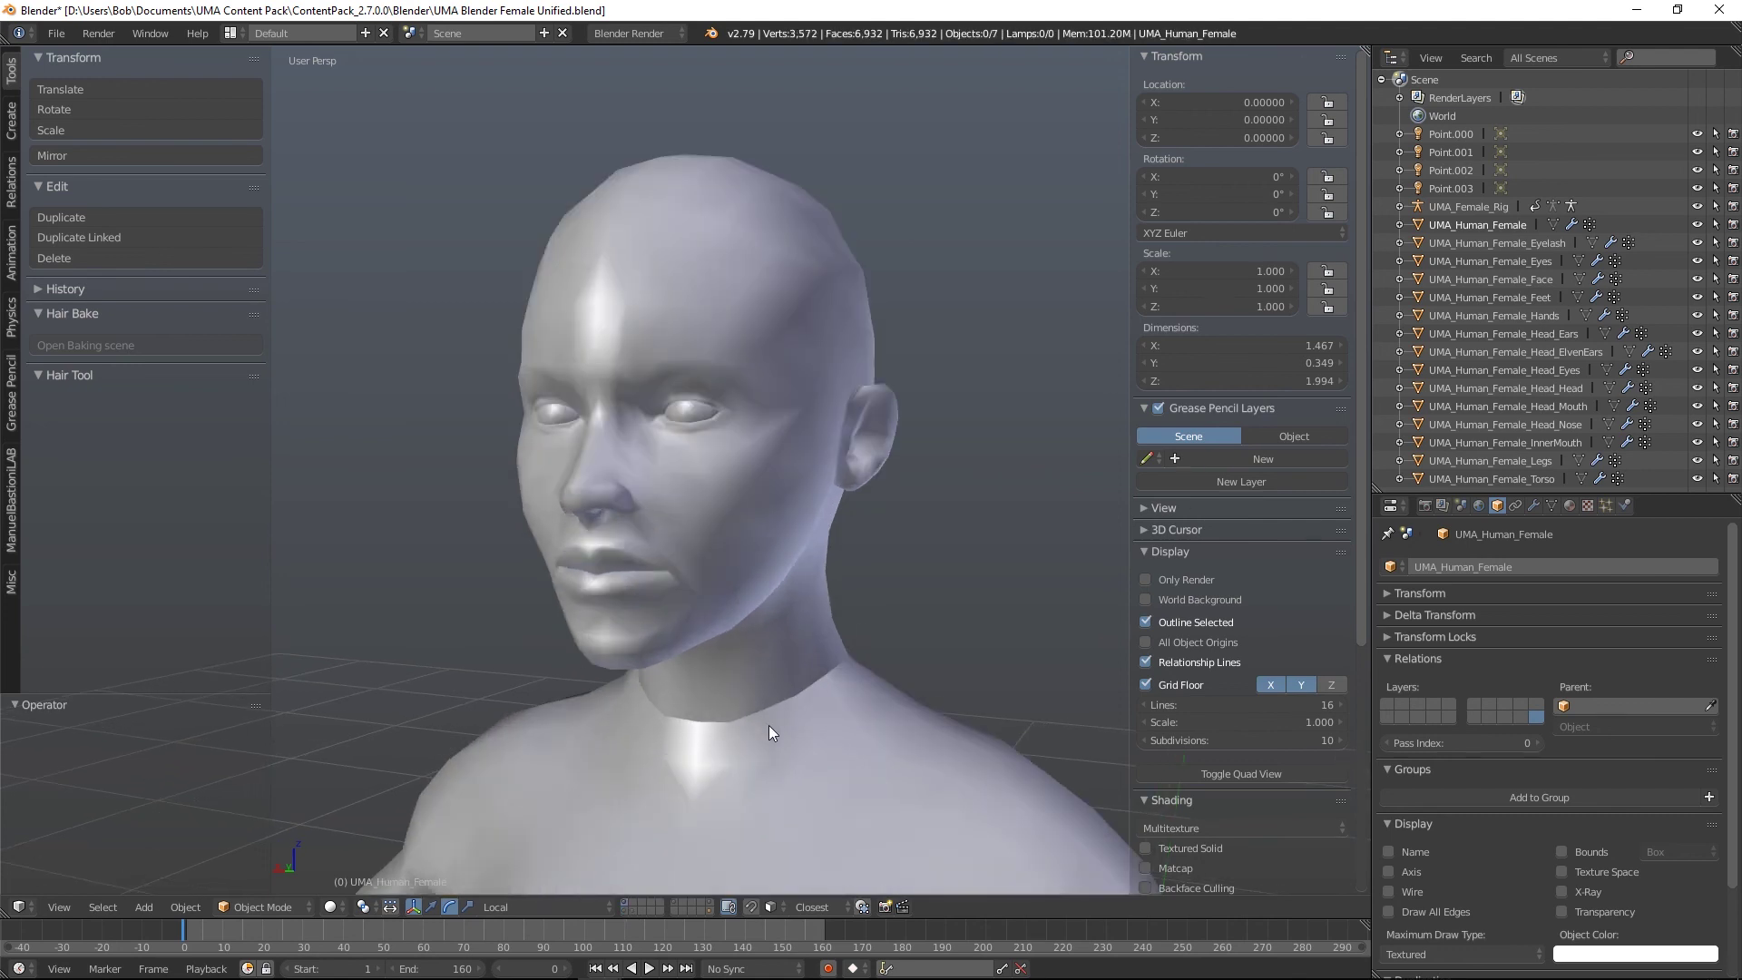
Step: Add the eyelash and lamp layers, switch to Texture shading, and orbit to a frontal view
click(707, 911)
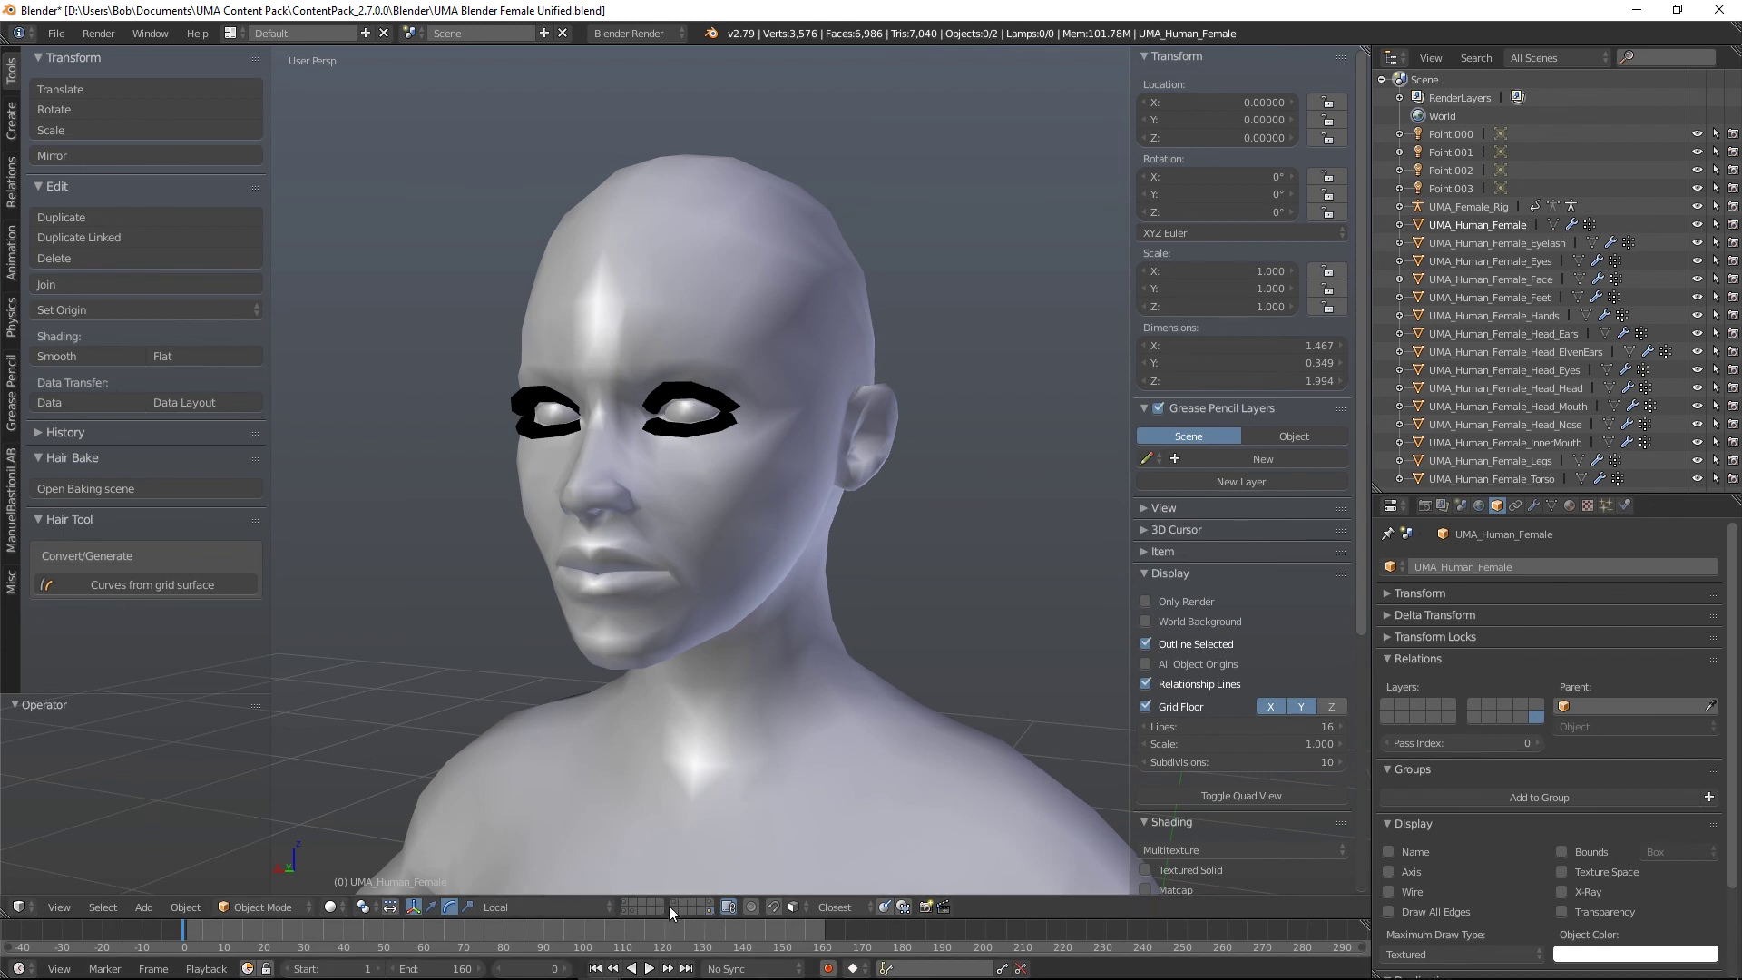
shift+click(675, 901)
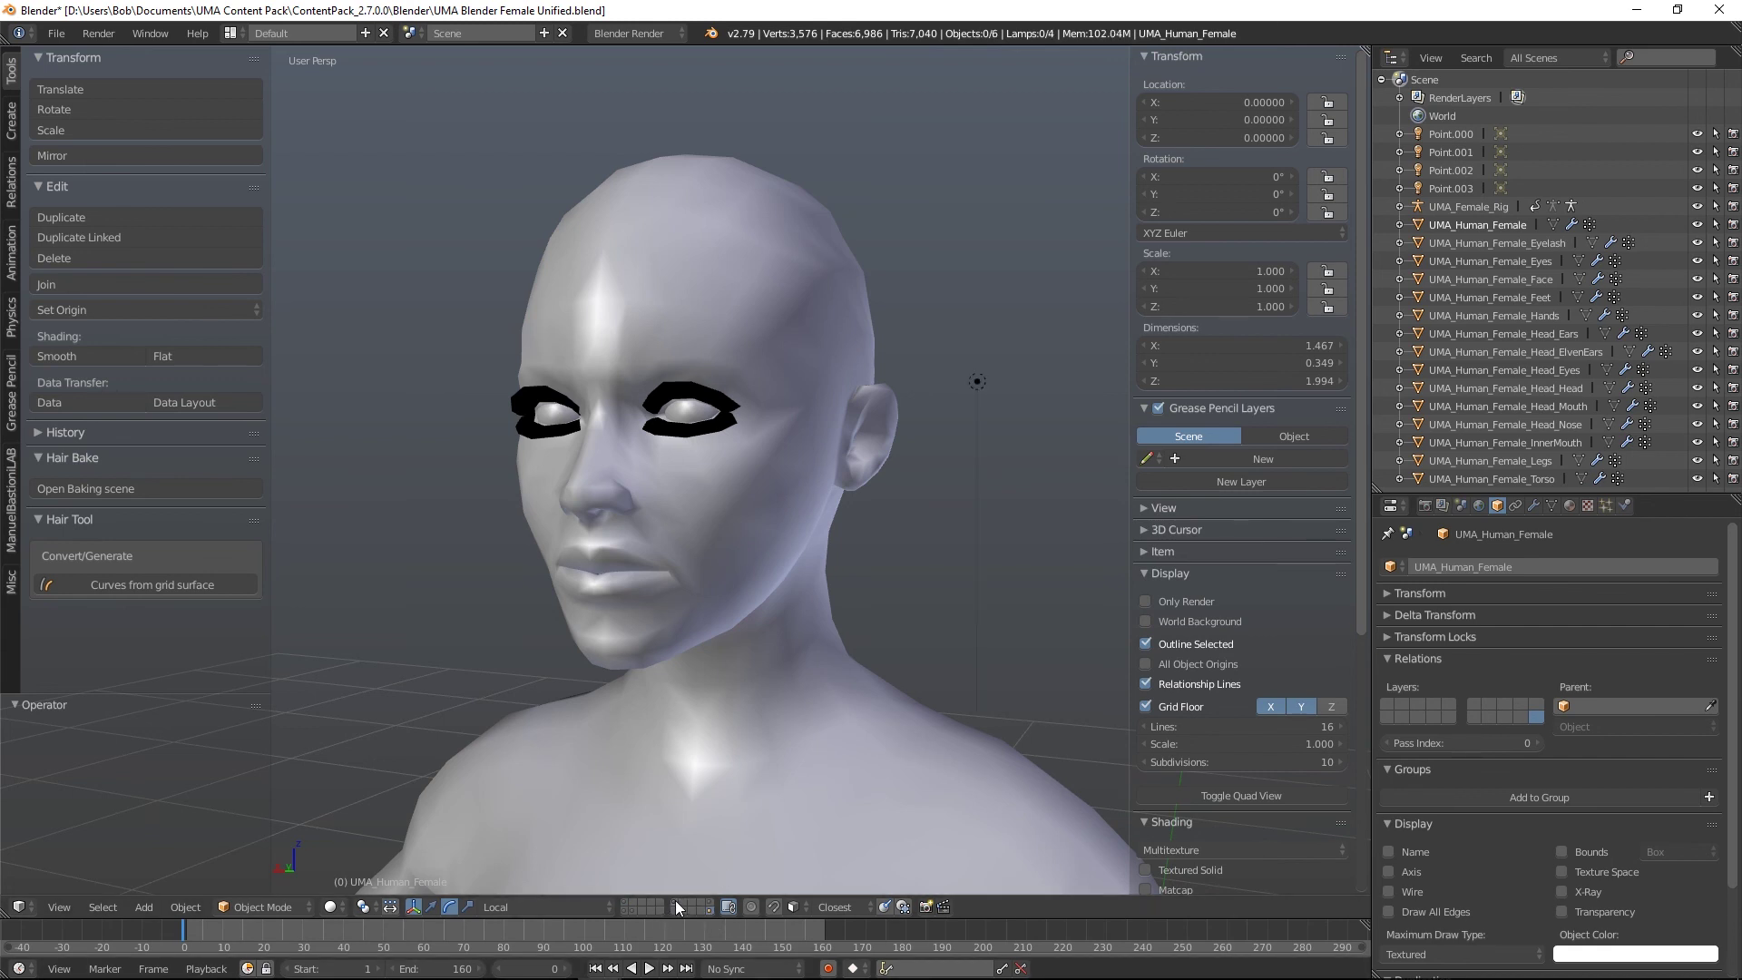
click(341, 908)
click(372, 805)
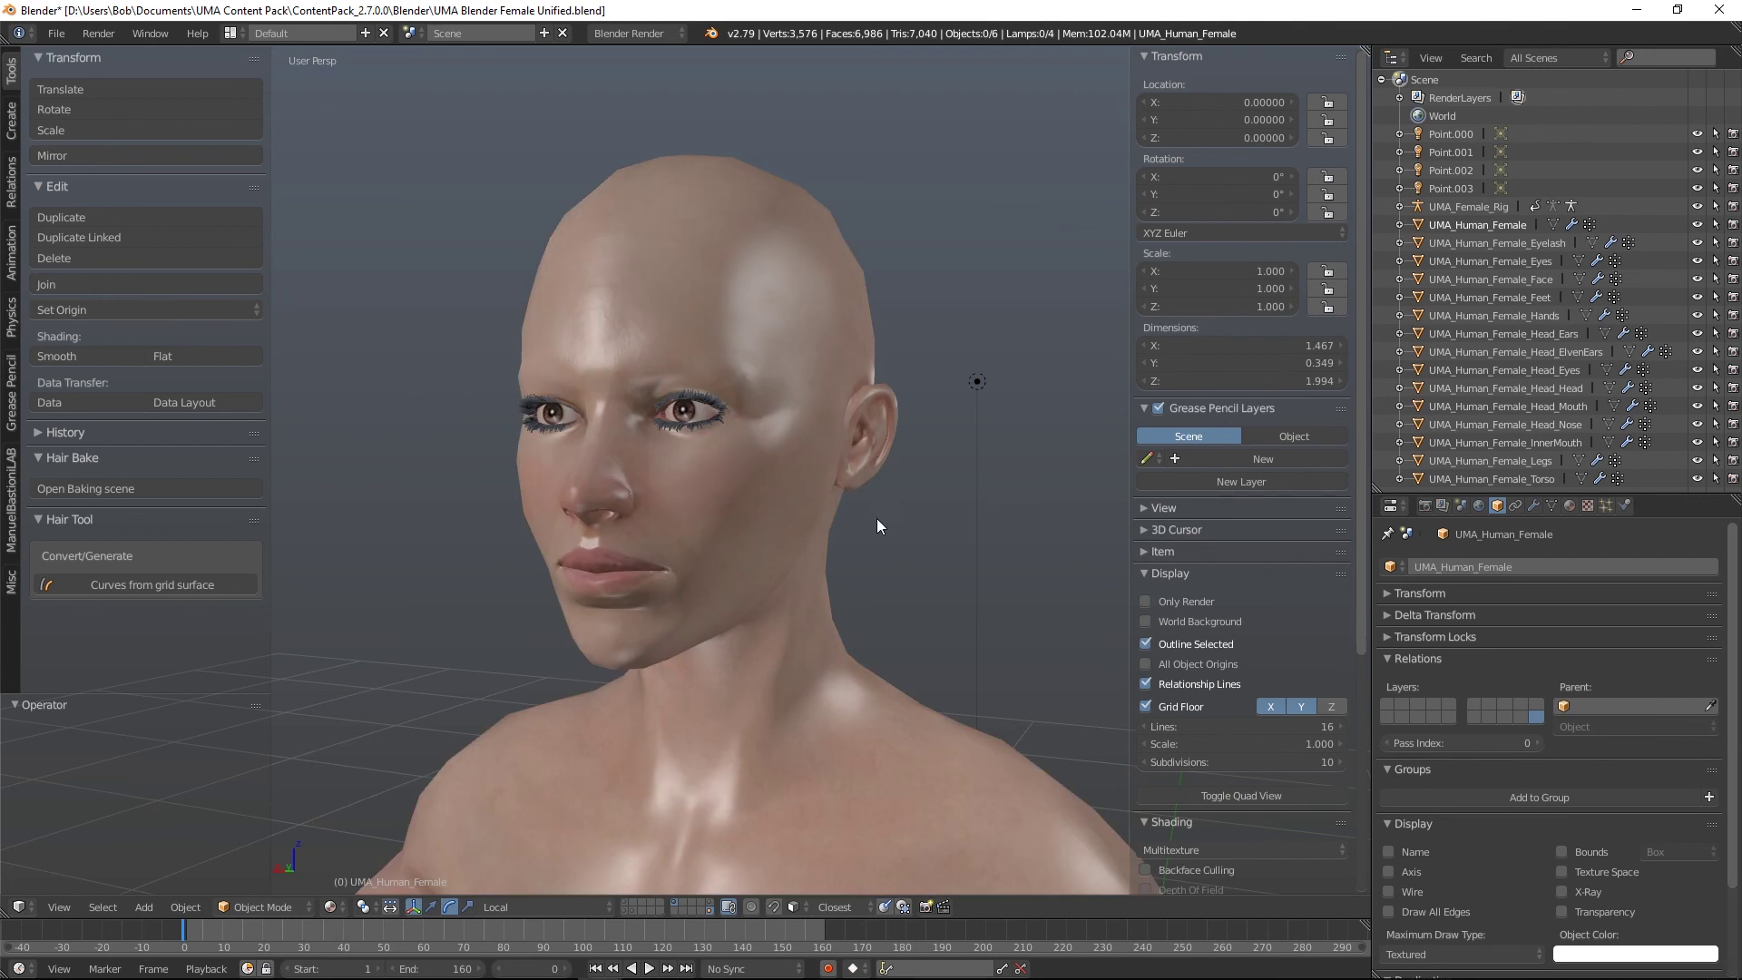
middle_drag(877, 526, 942, 530)
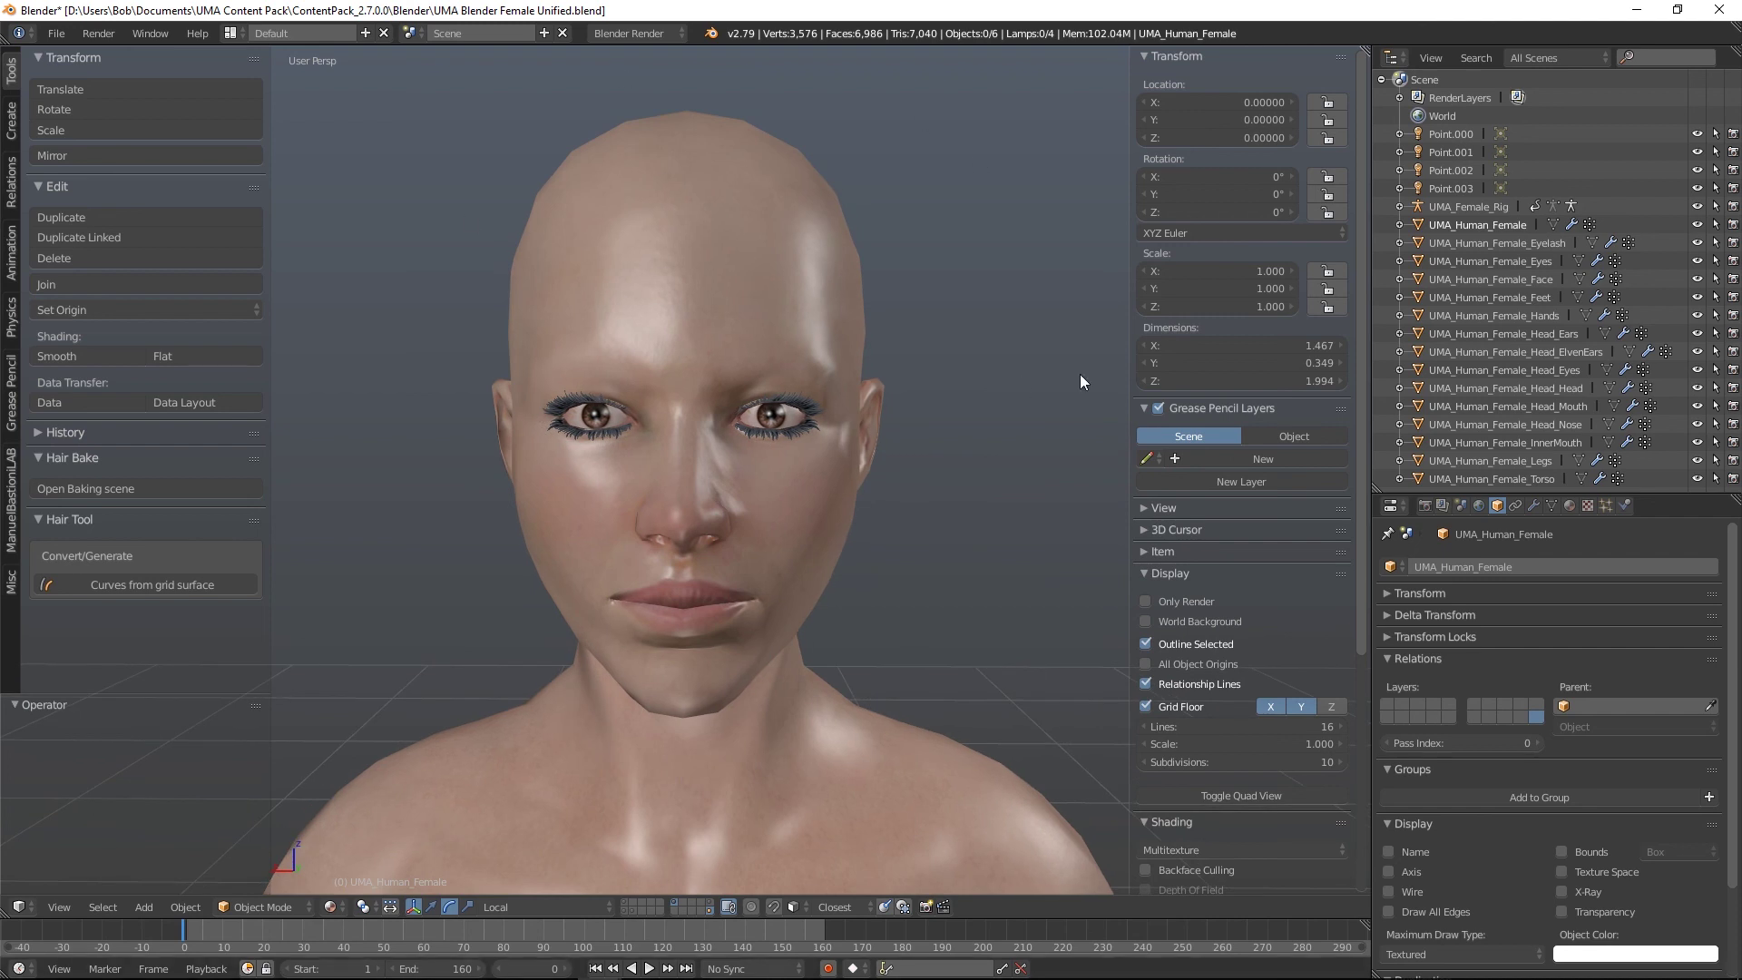